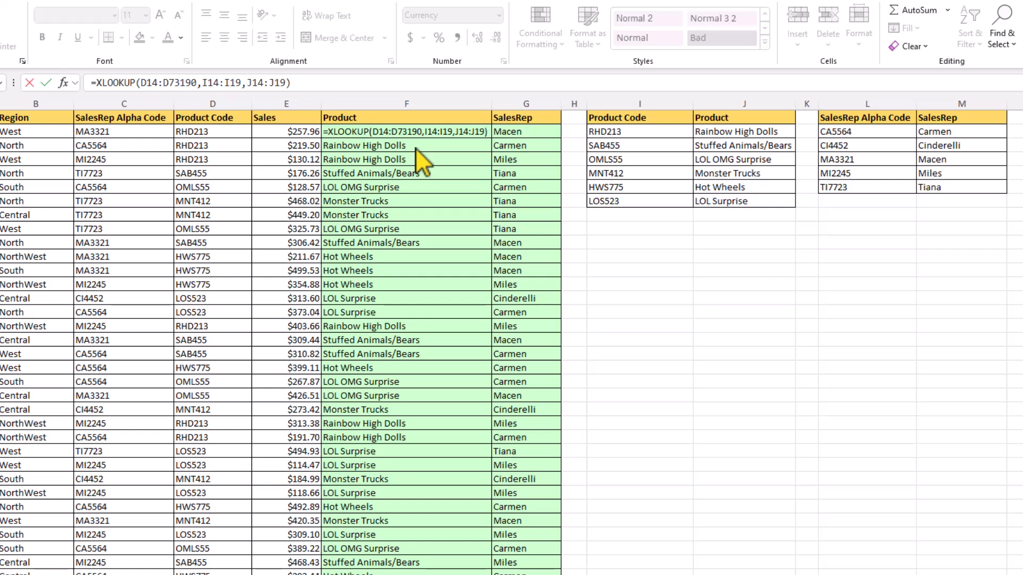
- Examine the XLOOKUP formulas in the first cells of the Product and SalesRep columns
left_click(380, 133)
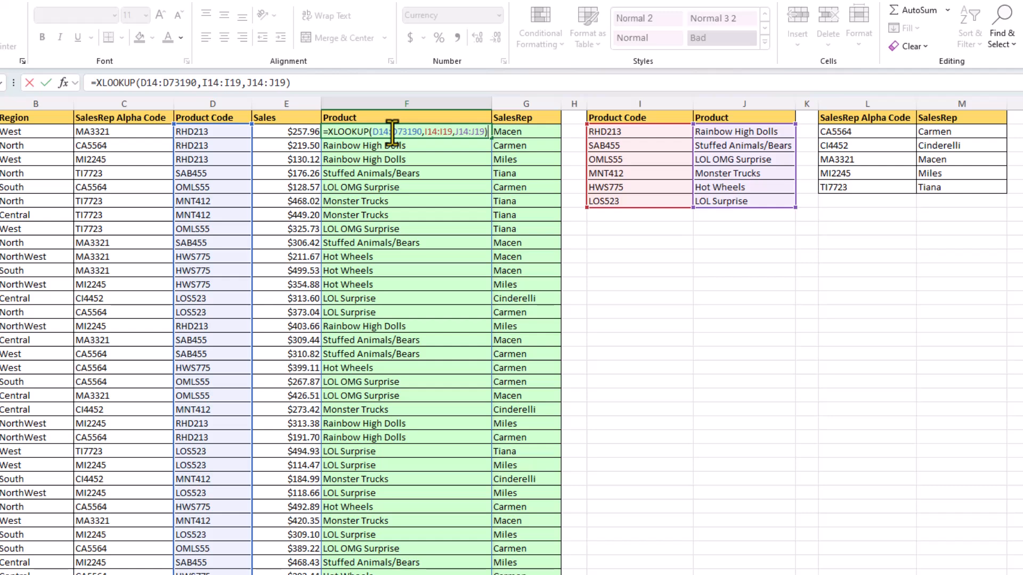
left_click(520, 130)
double_click(520, 130)
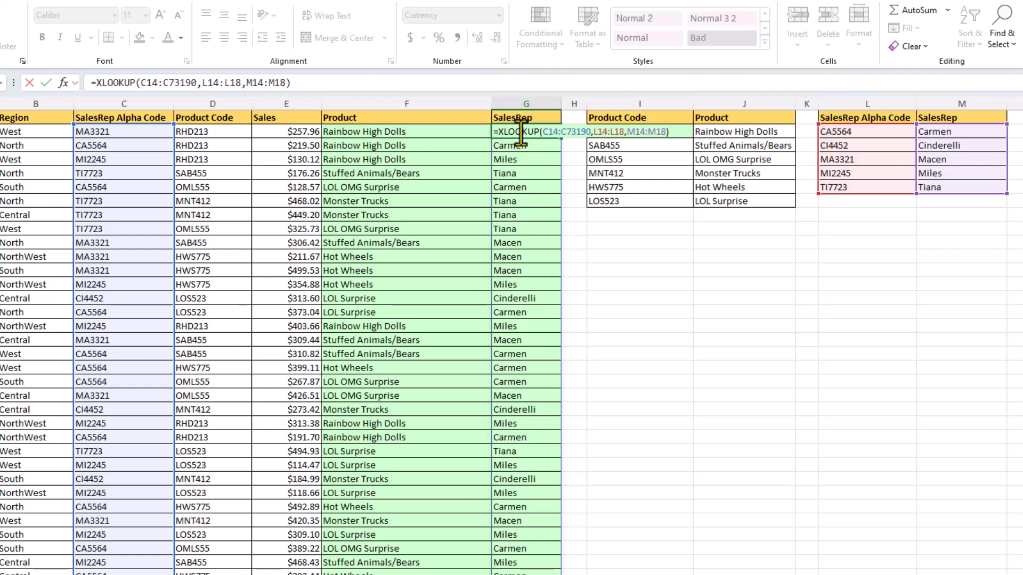
key("Return")
left_click(392, 131)
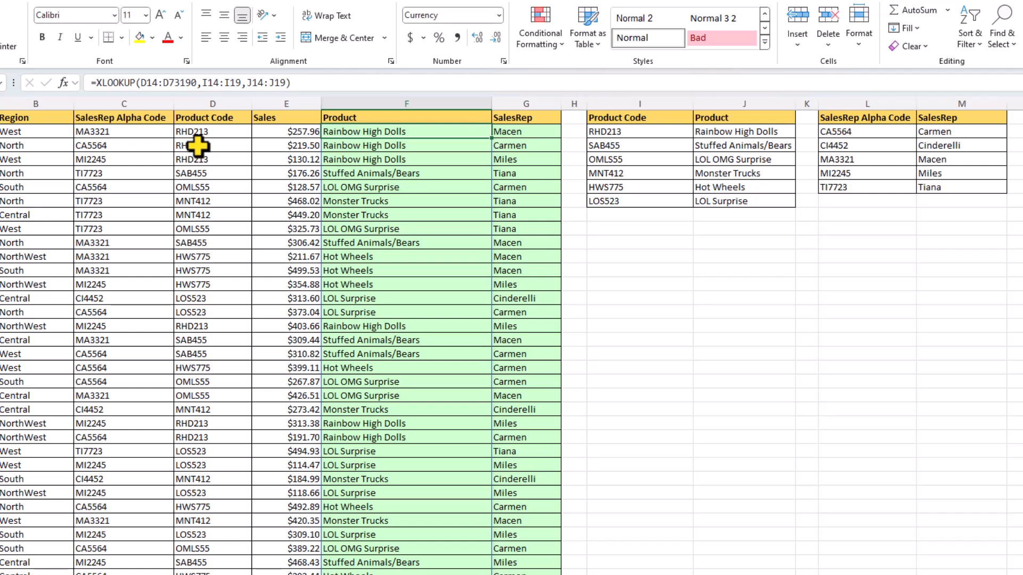
- Highlight the first four MA3321 entries in the sales table's SalesRep Alpha Code column
left_click(112, 131)
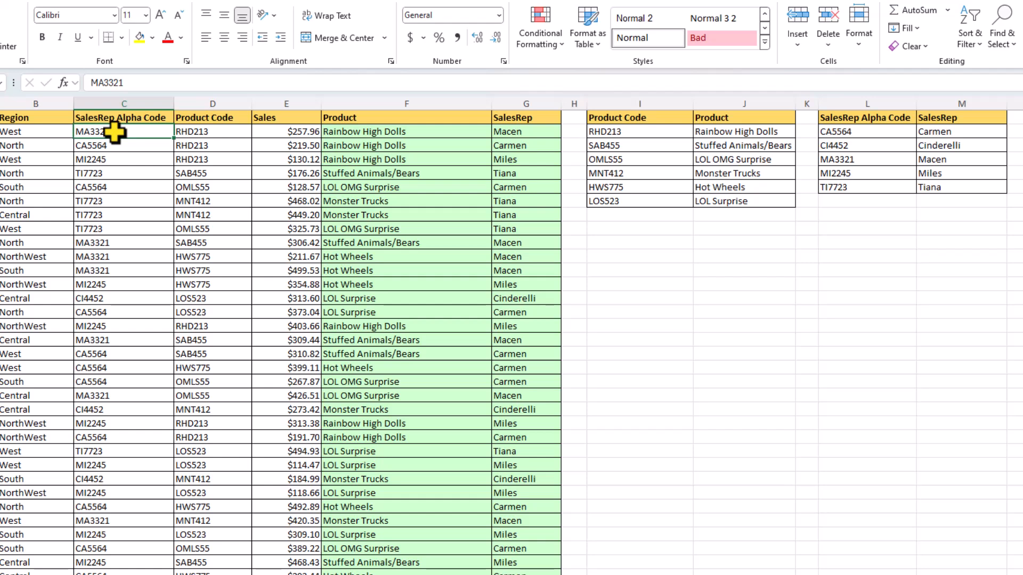
left_click(97, 243, "ctrl")
left_click(95, 257, "ctrl")
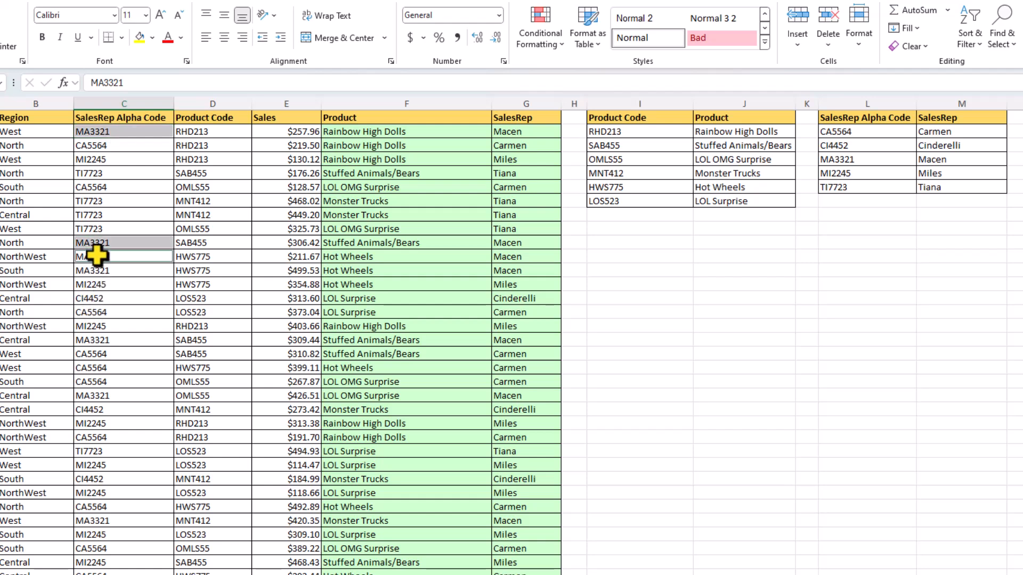
left_click(96, 270, "ctrl")
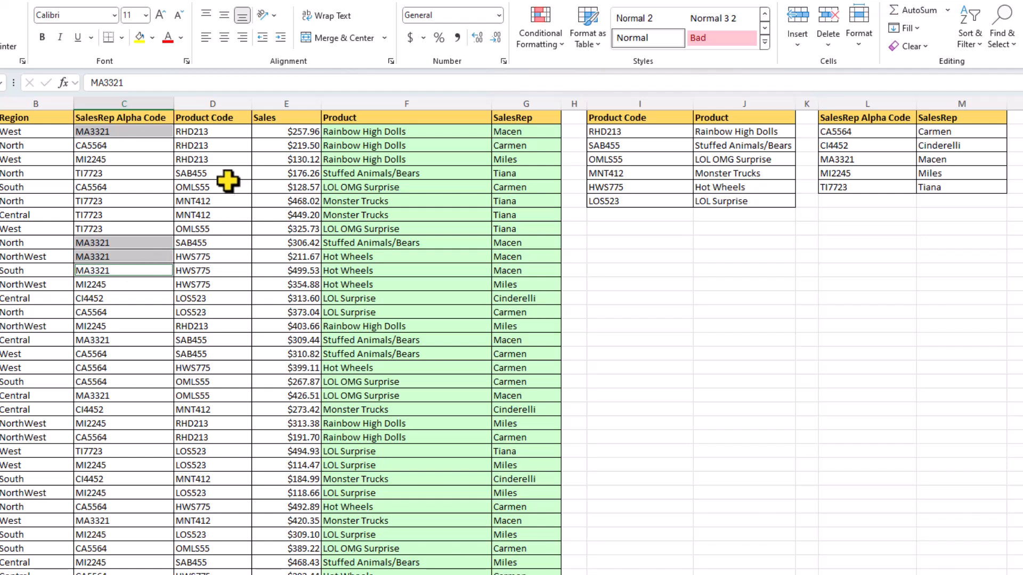
- Highlight the first four RHD213 entries in the sales table's Product Code column
left_click(211, 132)
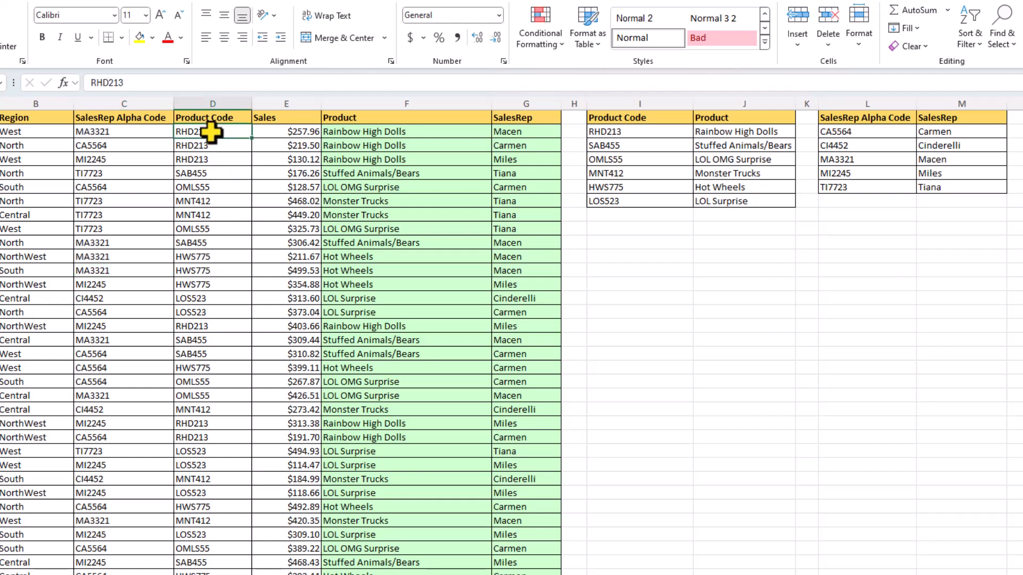
left_click(210, 146, "ctrl")
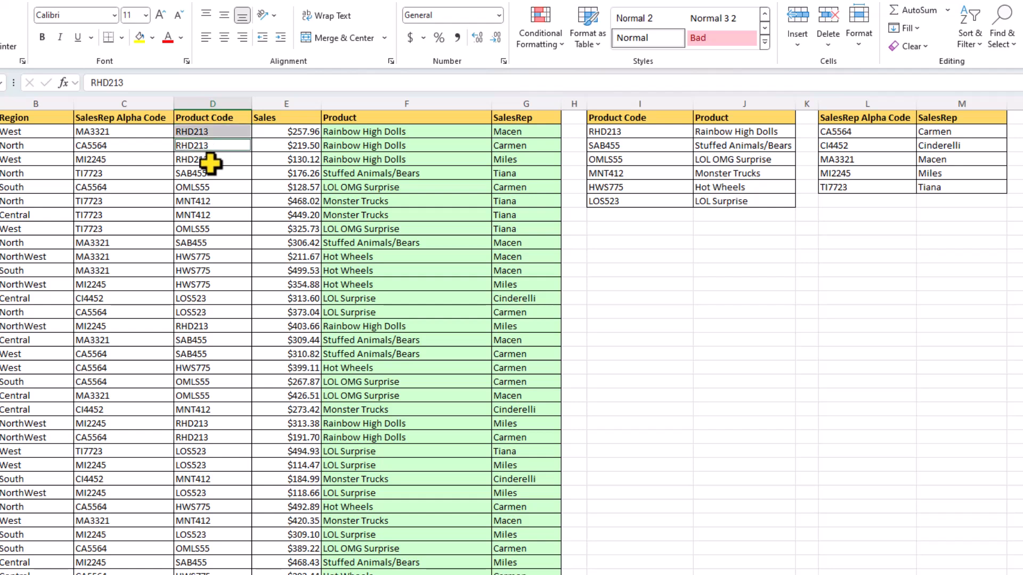
left_click(211, 160, "ctrl")
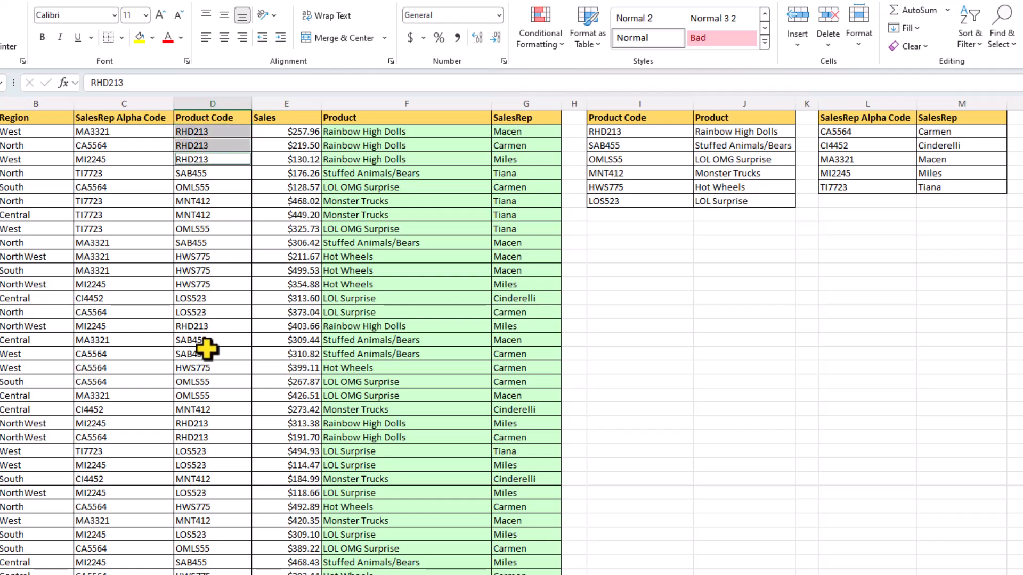
left_click(205, 324, "ctrl")
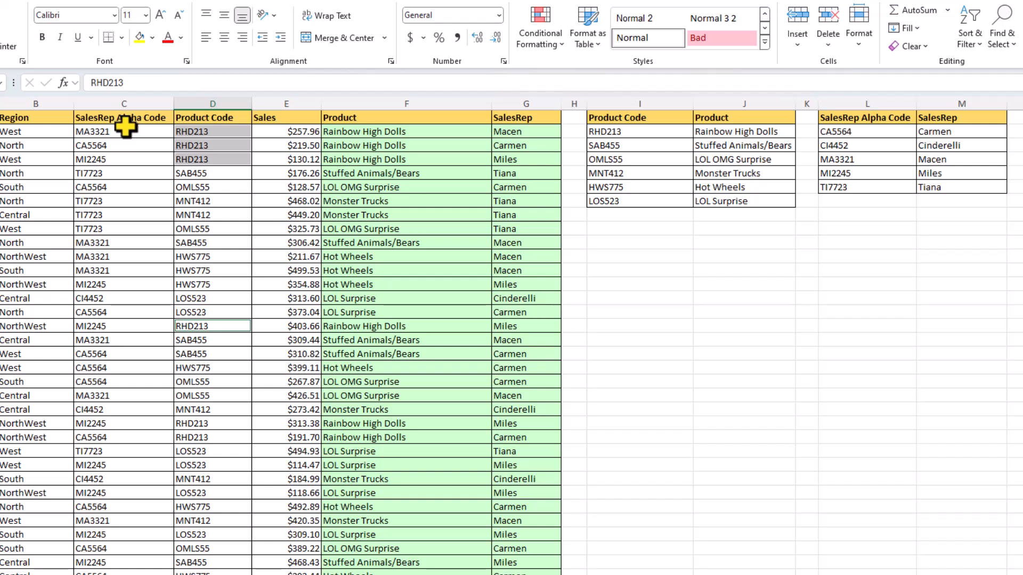
- Highlight the upper SalesRep Alpha Code and Product Code entries in the sales table together with the matching code columns of both lookup tables
left_click_drag(126, 129, 128, 313)
mouse_move(847, 132)
left_mouse_down()
mouse_move(833, 133)
mouse_move(869, 168)
mouse_move(868, 190)
left_mouse_up()
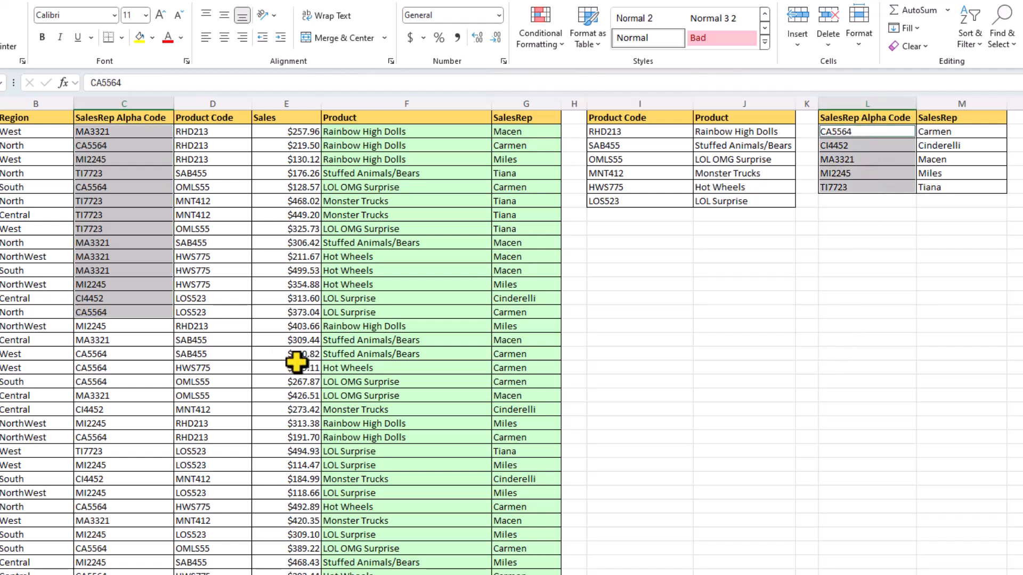
left_click_drag(212, 131, 196, 341)
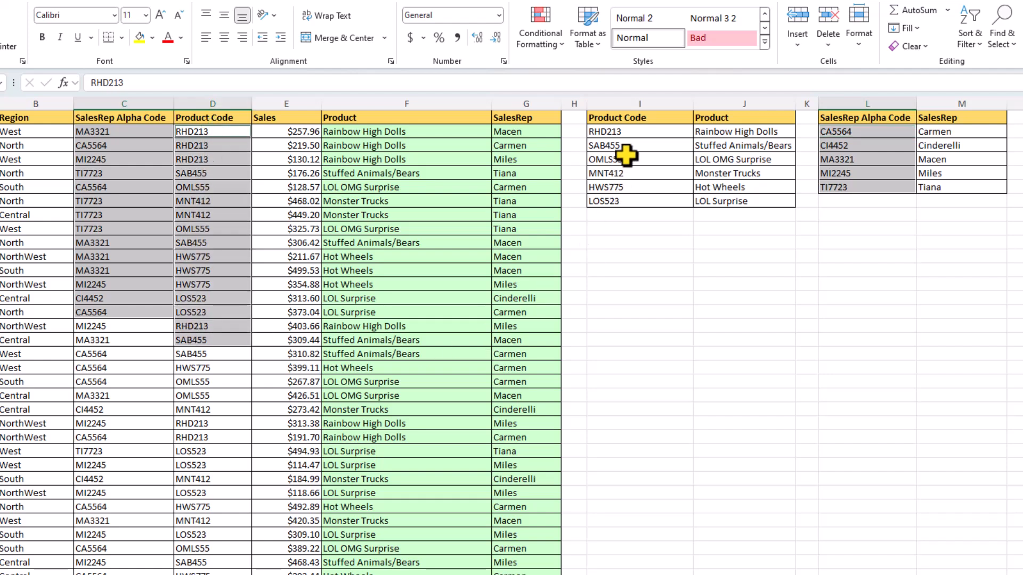
left_click_drag(639, 131, 644, 202)
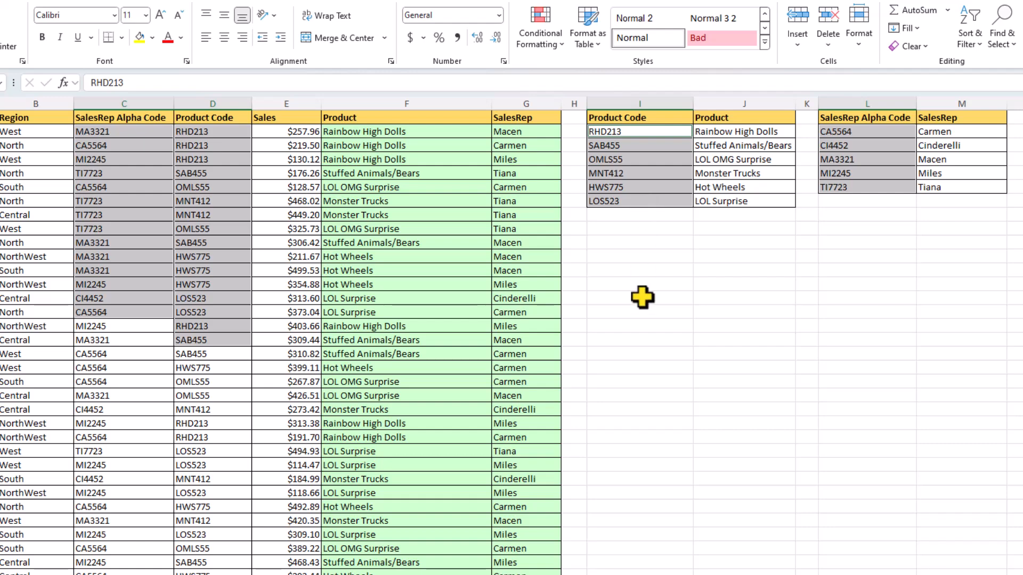
- Examine the one-to-many diagram linking the SalesRep Alpha Code lookup column to the same column in the sales table
scroll(642, 297, "up", 5)
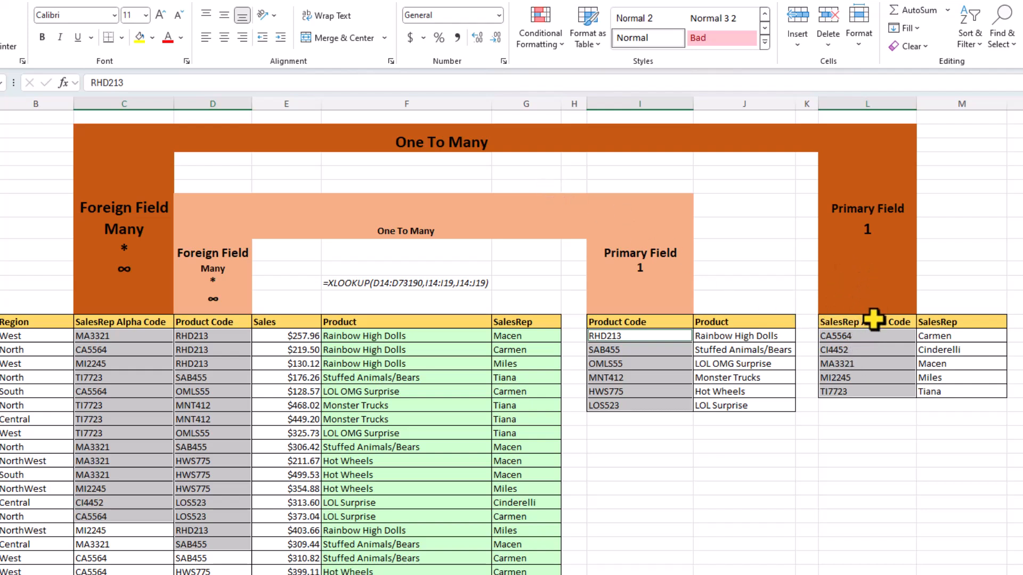
left_click(877, 213)
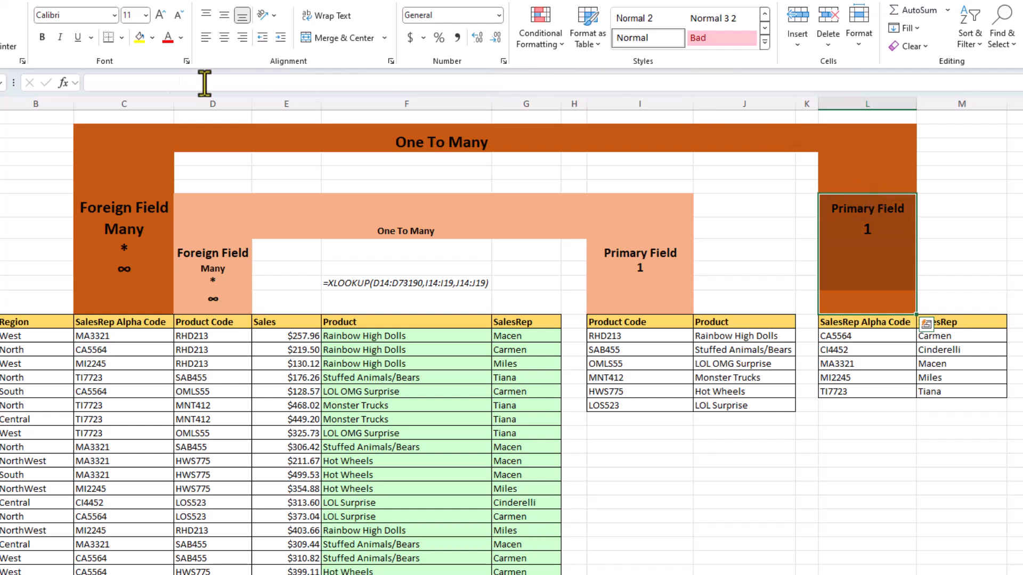
left_click(95, 337)
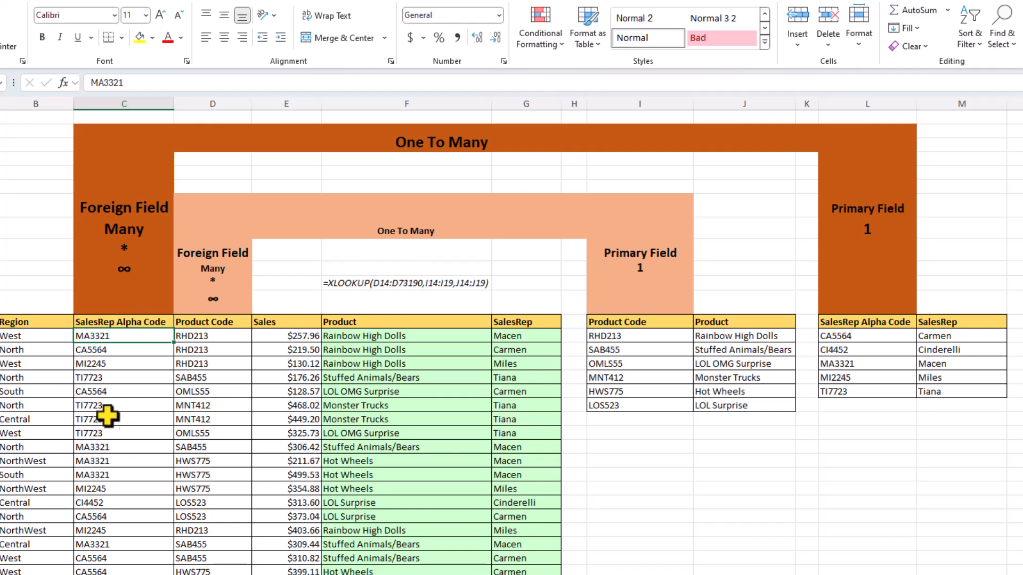
left_click_drag(861, 337, 864, 392)
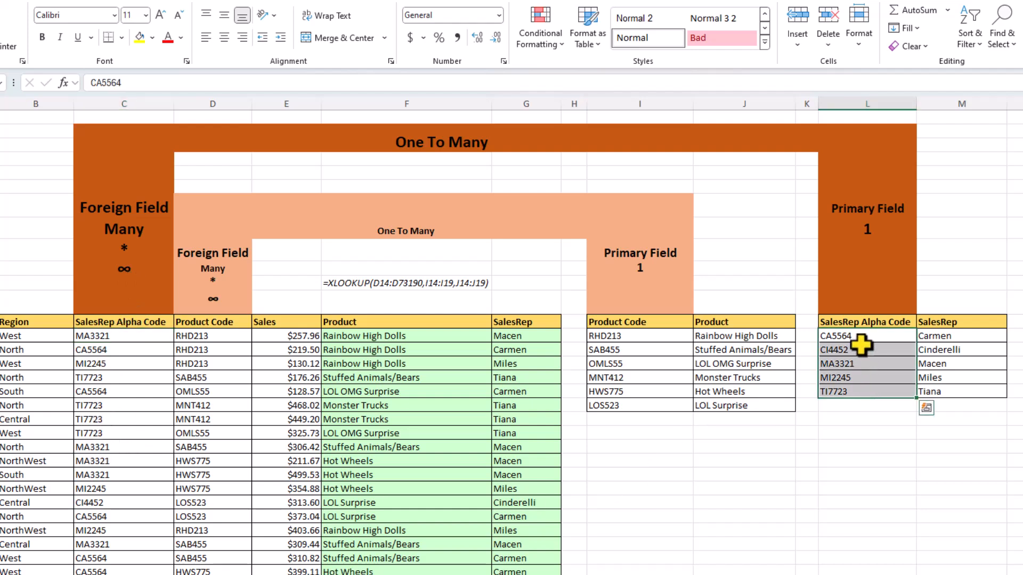
left_click_drag(863, 336, 864, 387)
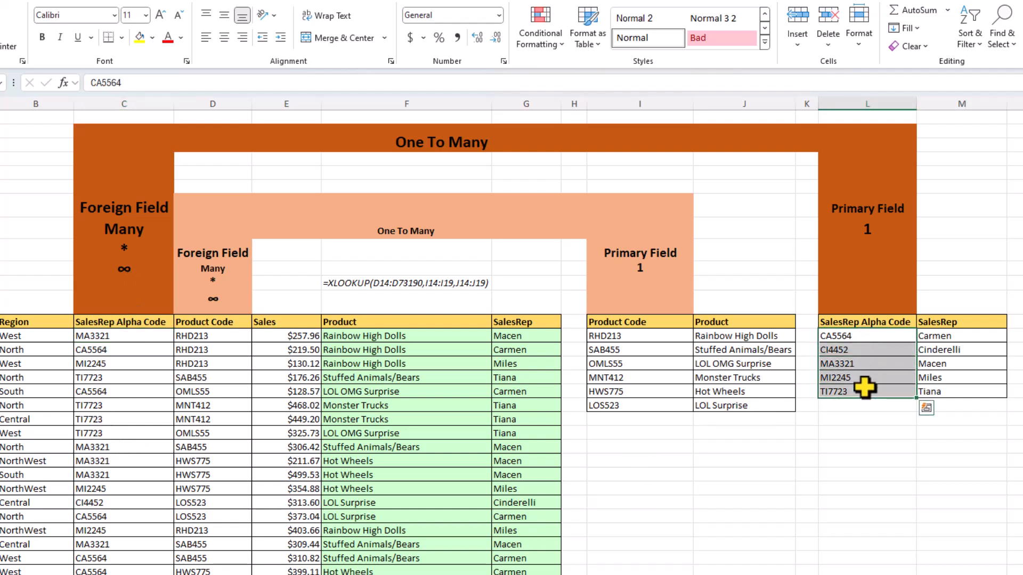
- Compare the Product Code primary field in the lookup table with the Product Code foreign field and its many symbols in the sales table
left_click_drag(624, 336, 629, 409)
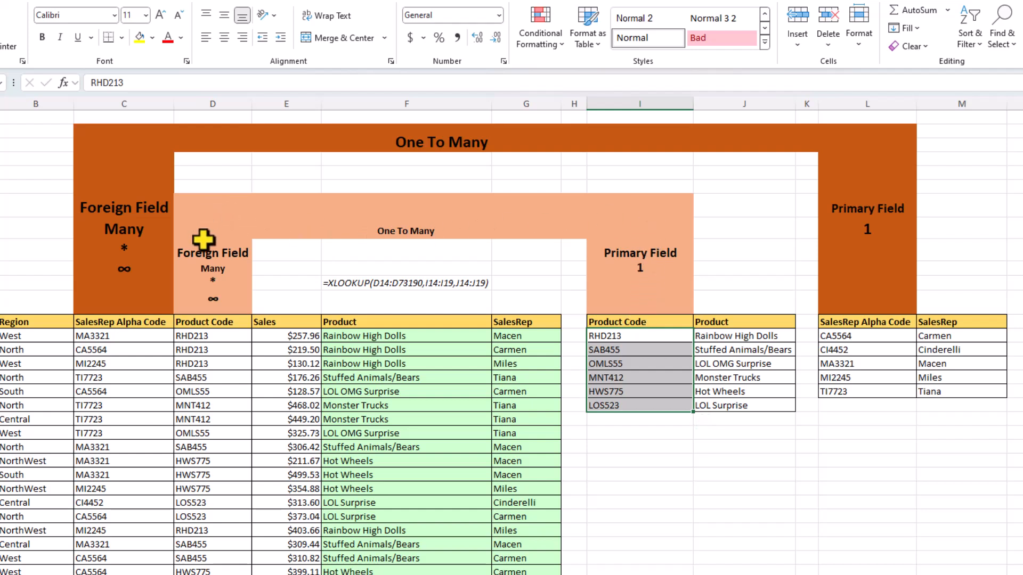
left_click_drag(197, 340, 199, 533)
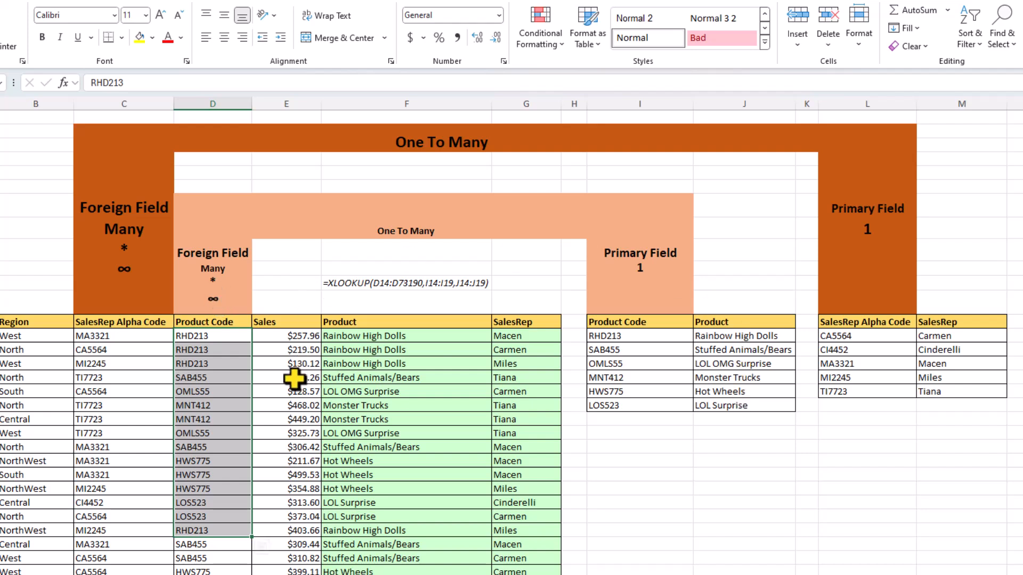
left_click(214, 299)
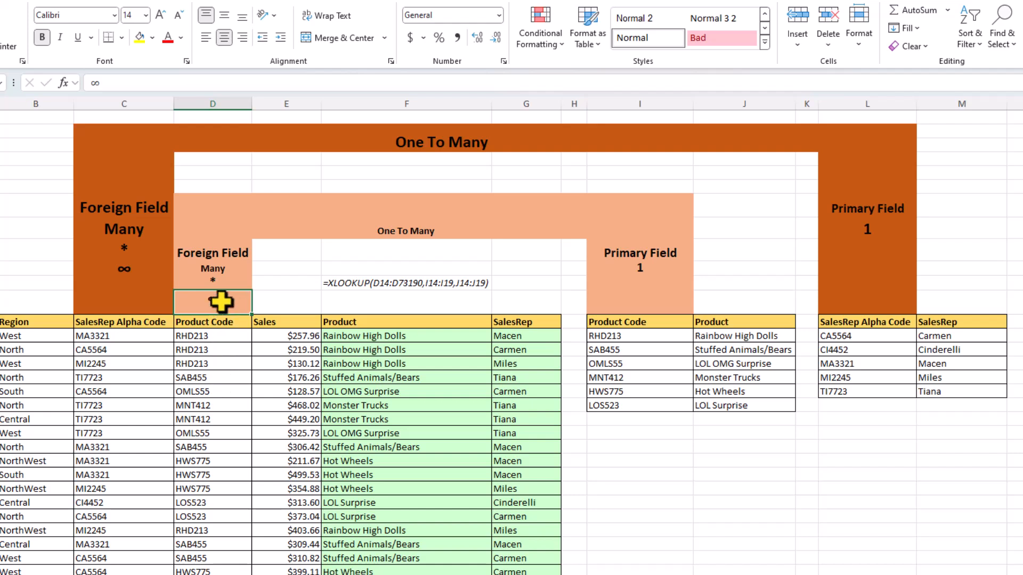
left_click(212, 279)
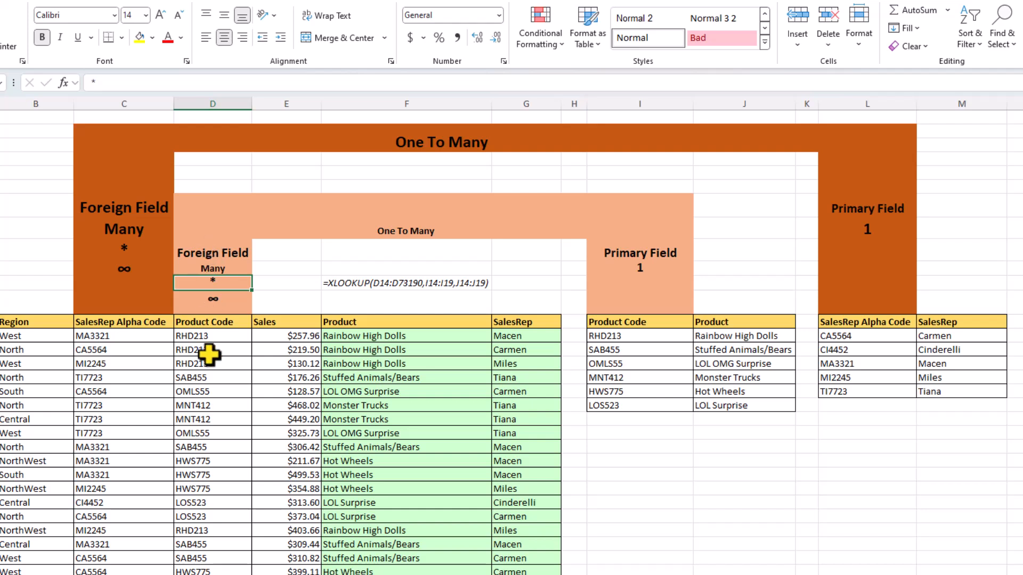
left_click(211, 336)
left_click_drag(207, 381, 211, 475)
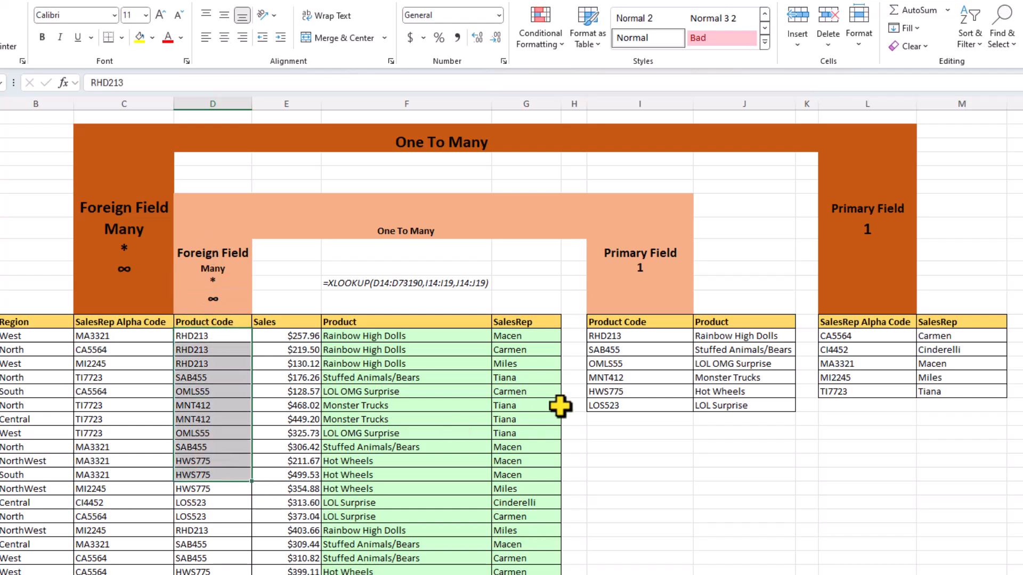
left_click_drag(637, 337, 640, 407)
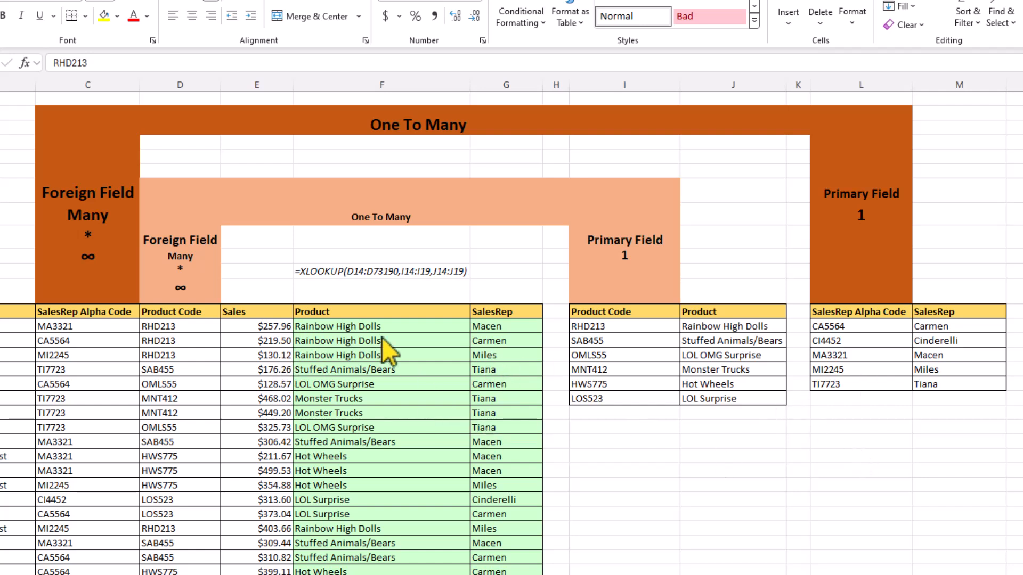
left_click_drag(349, 311, 498, 573)
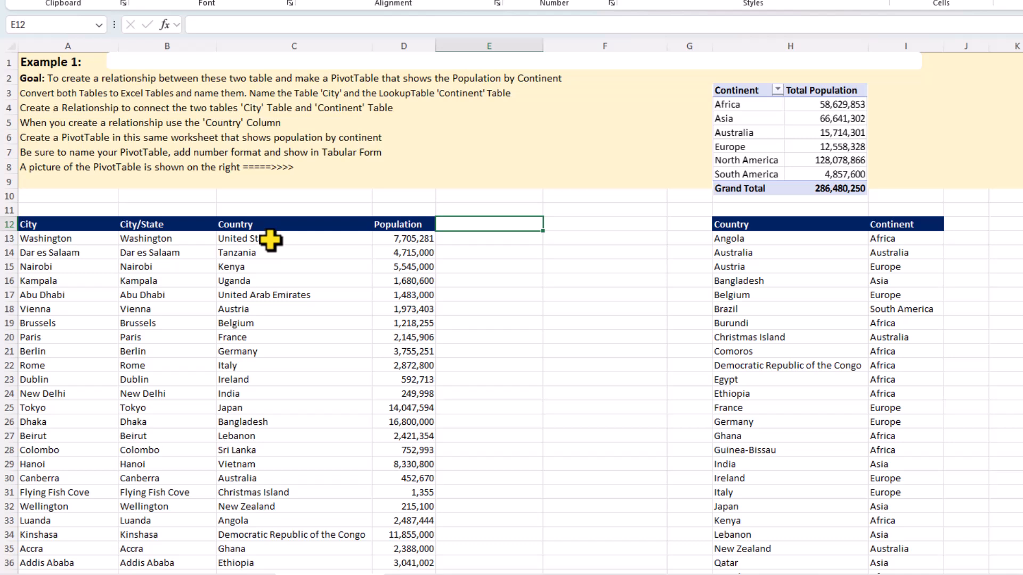
- Compare the Country column of the city population table with the Country column of the continent lookup table on the Example 1 sheet
left_click_drag(270, 239, 274, 482)
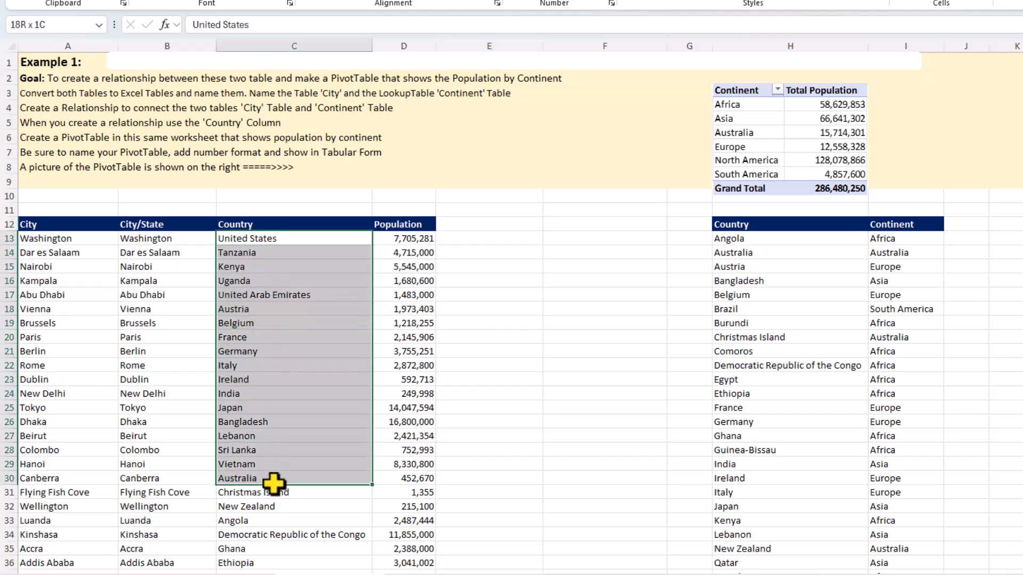
left_click_drag(759, 245, 769, 486)
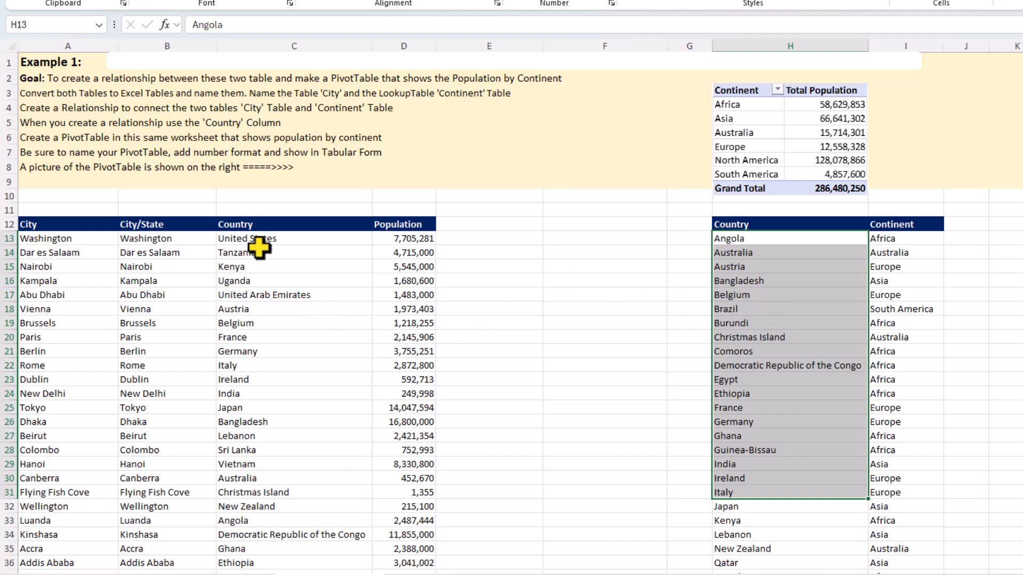
left_click_drag(269, 237, 362, 365)
left_click_drag(770, 245, 780, 419)
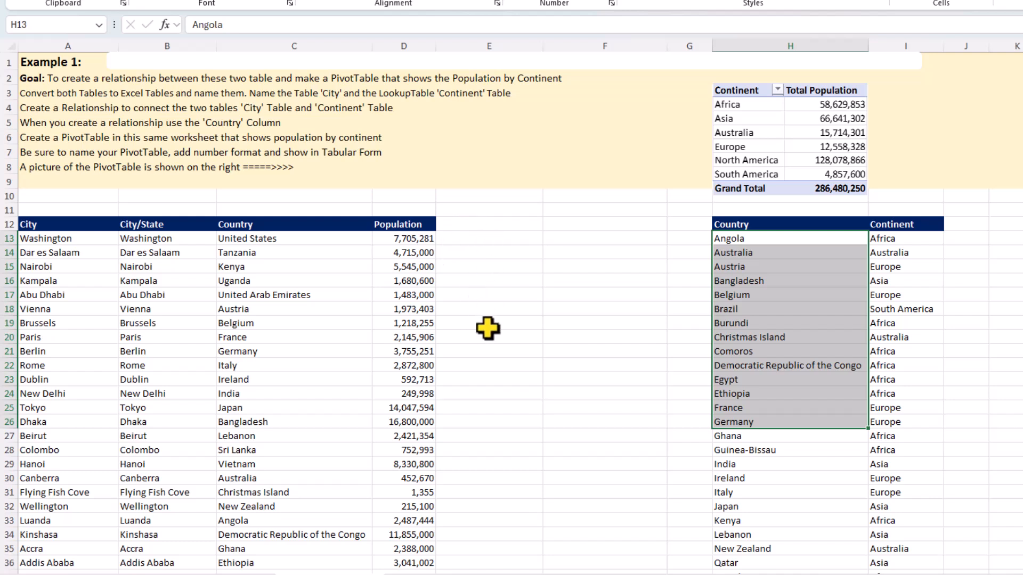
left_click(297, 309)
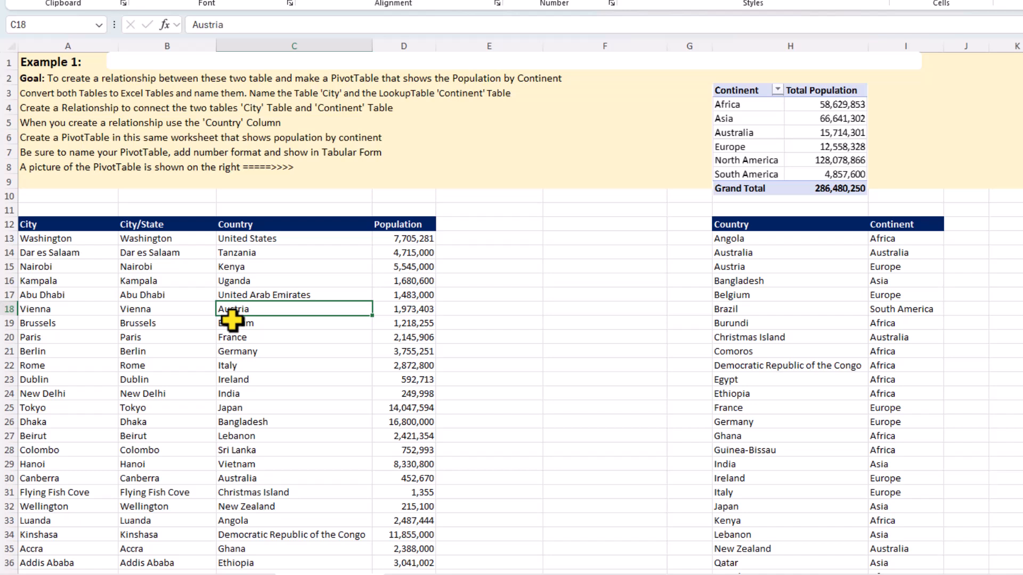
left_click(241, 293)
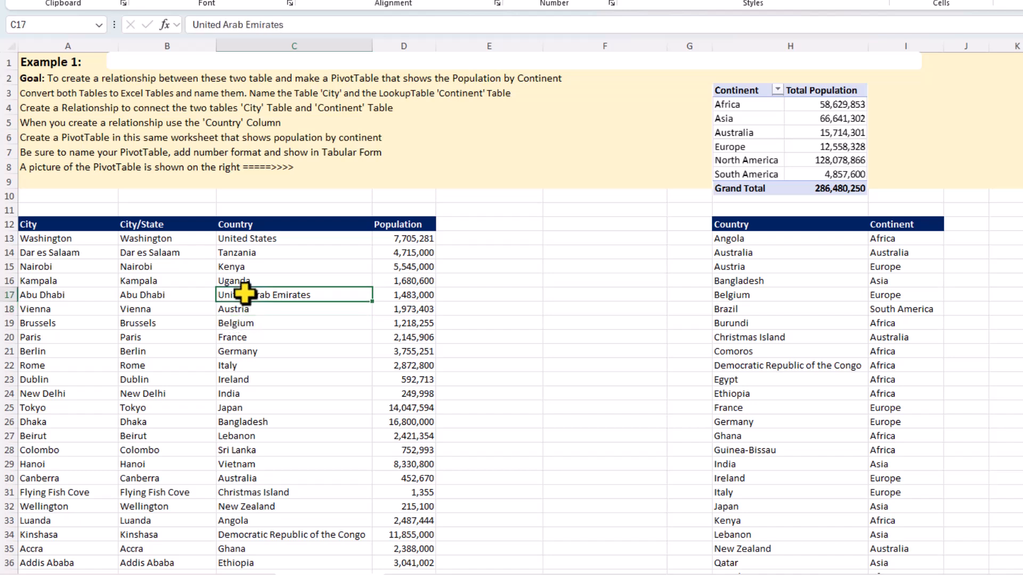
left_click(774, 309)
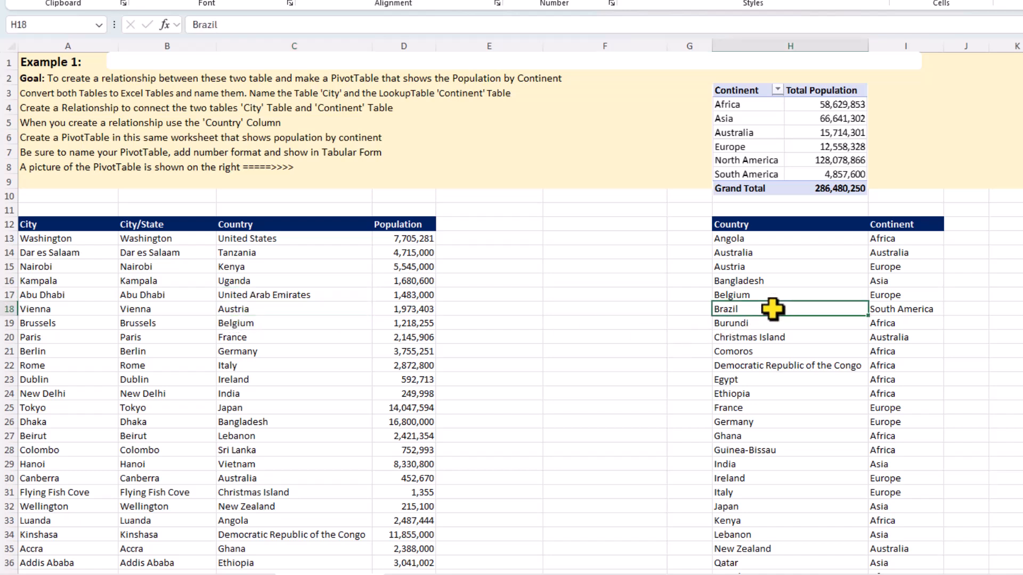
left_click(235, 281)
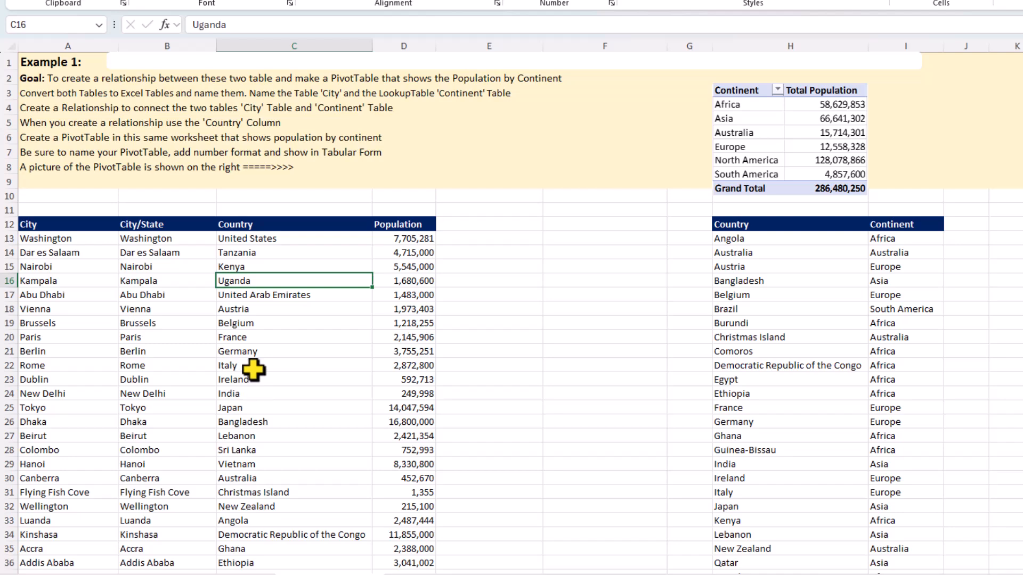
left_click(229, 323)
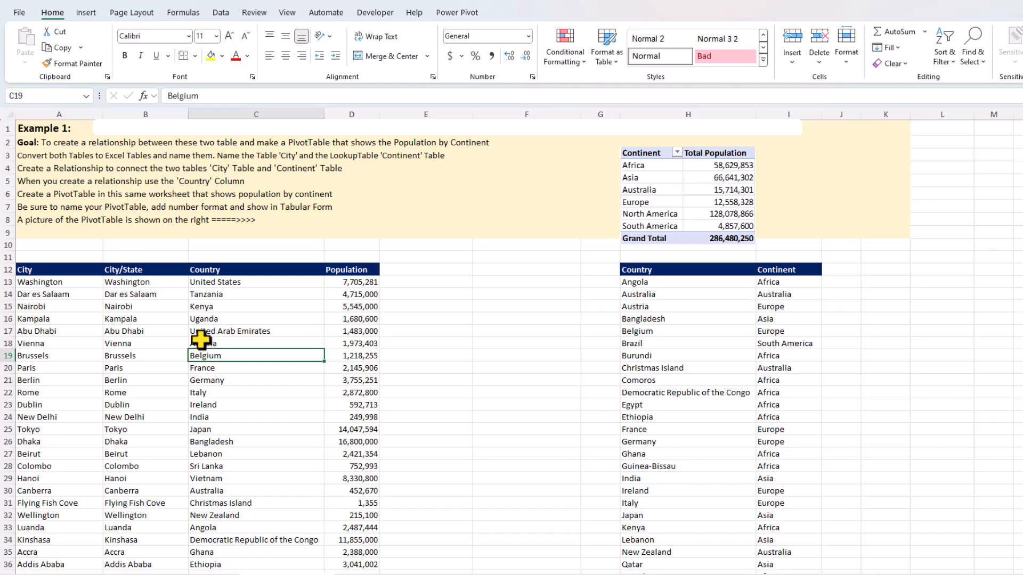
left_click(86, 13)
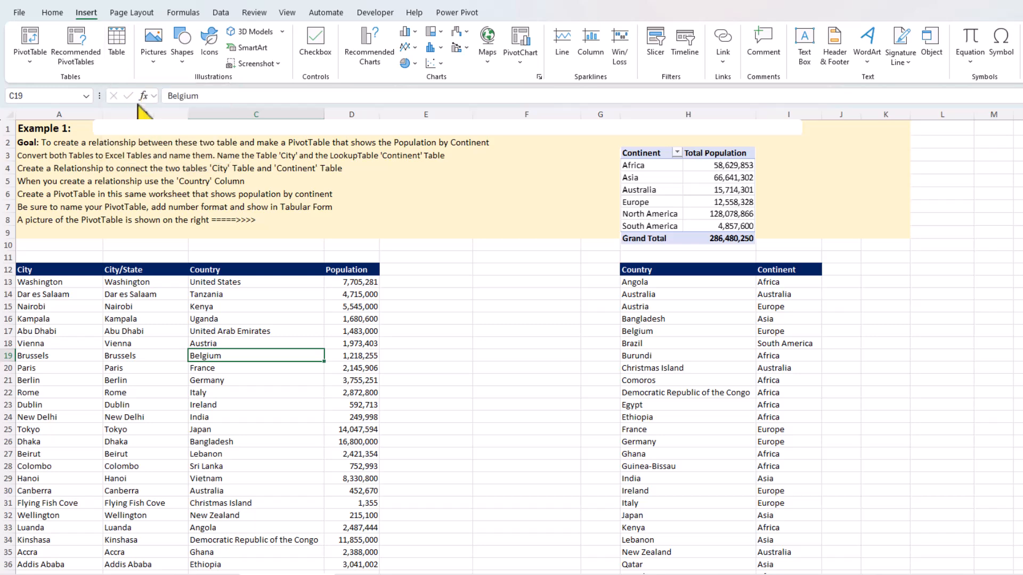
left_click(196, 367)
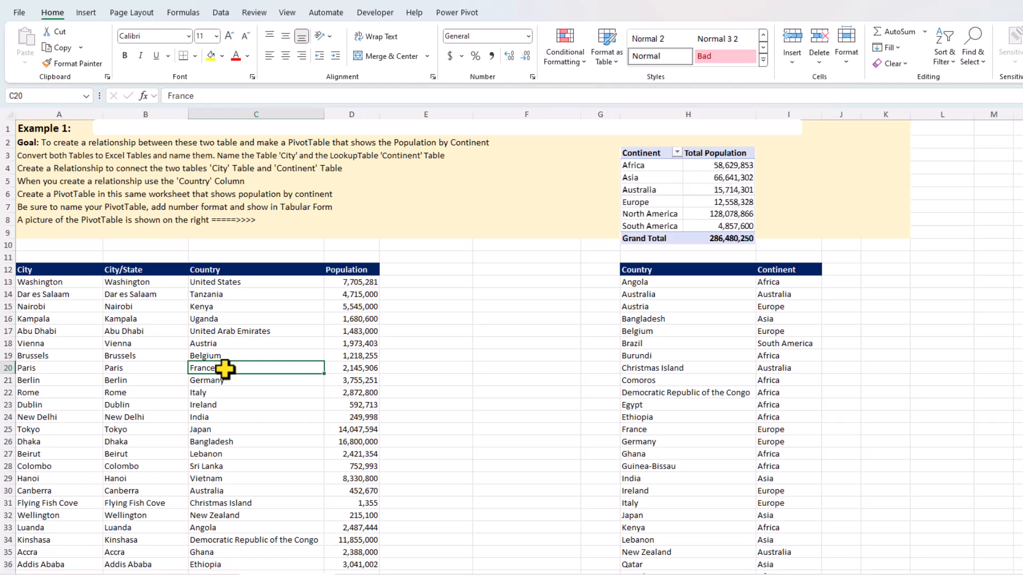
- Convert the city population range A12:D80 into an Excel table with headers and name it City
left_click(83, 14)
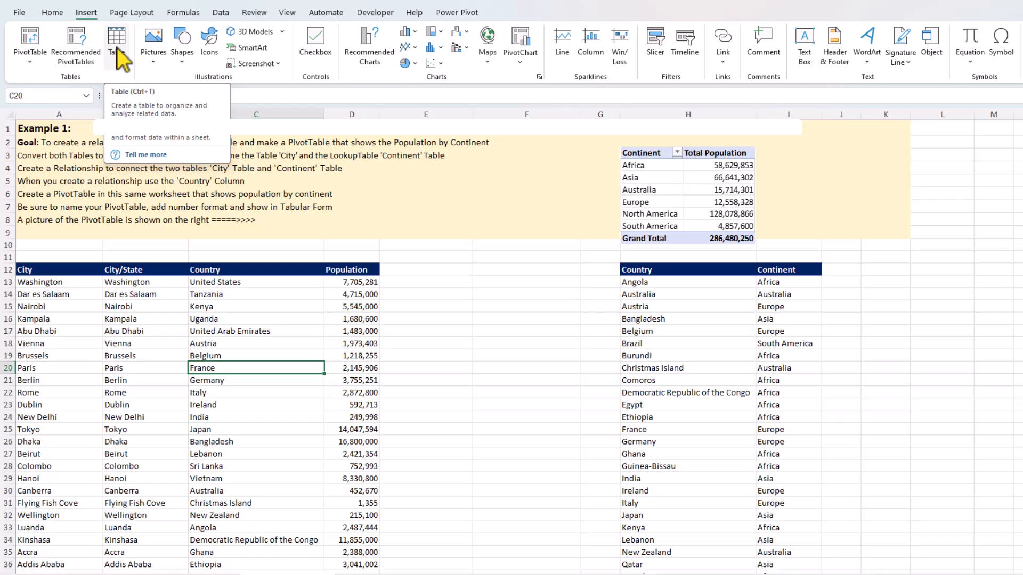
left_click(52, 13)
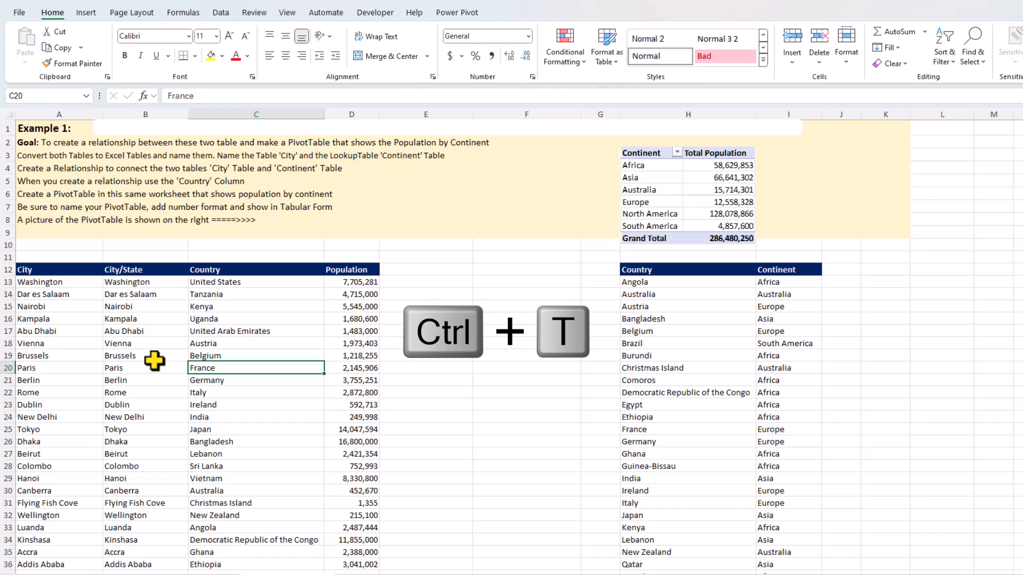
key("ctrl+t")
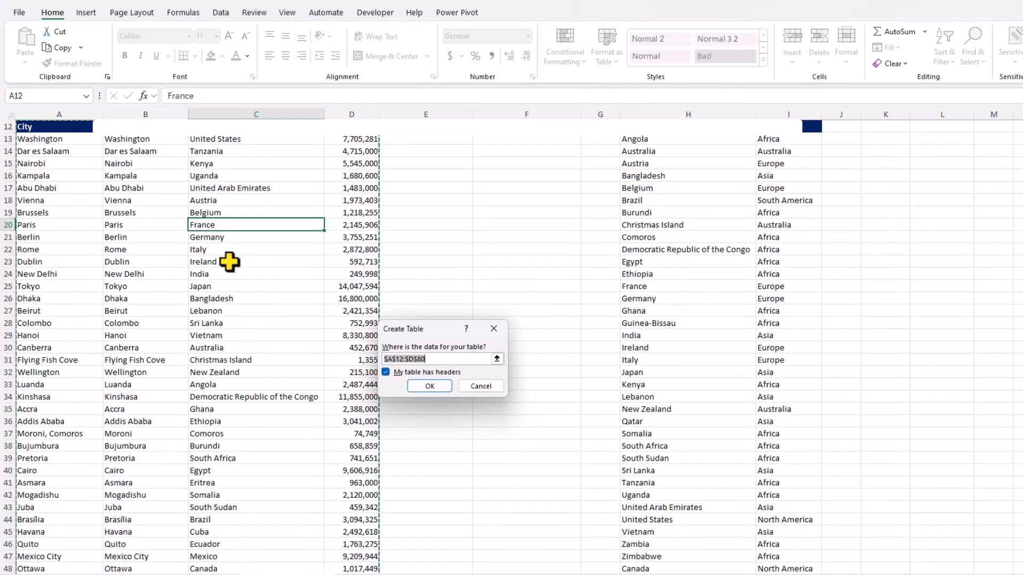
scroll(200, 352, "down", 4)
scroll(200, 352, "up", 7)
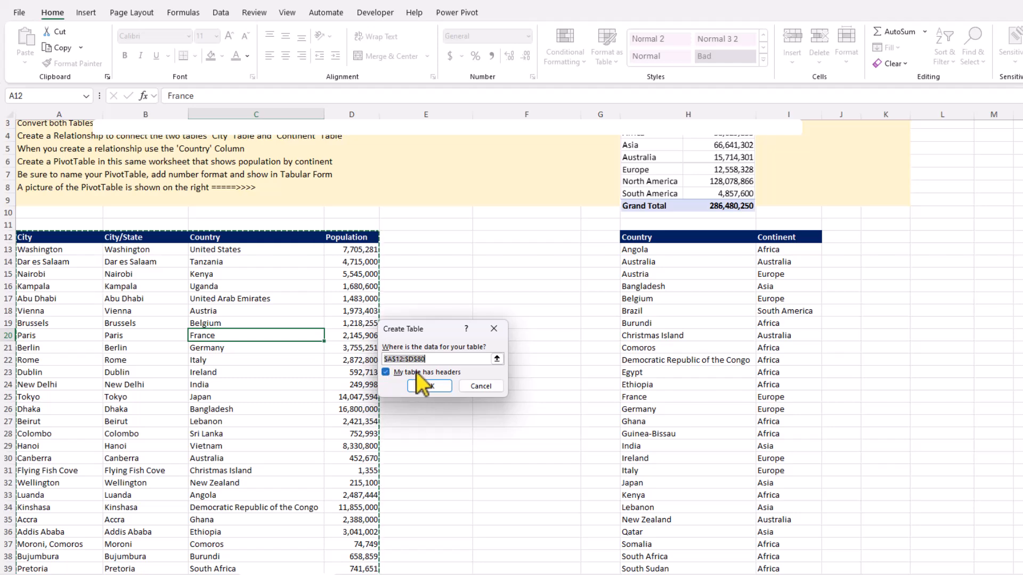
left_click(431, 385)
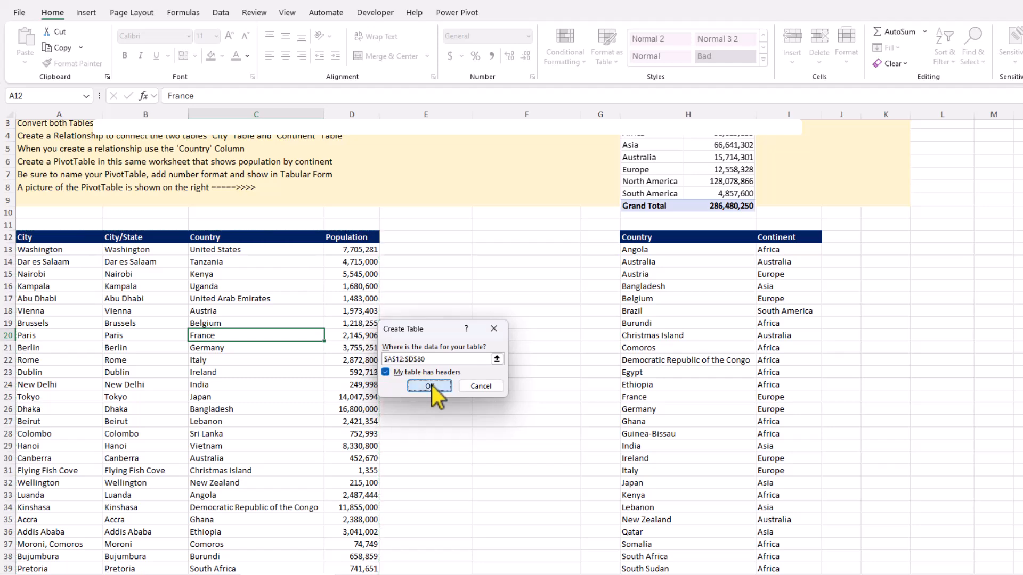
scroll(251, 389, "up", 1)
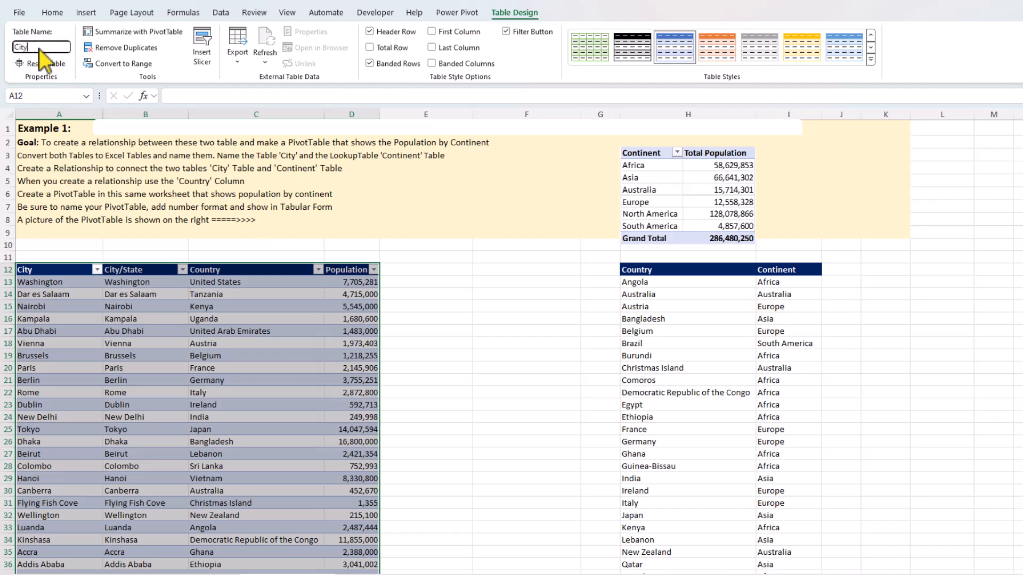
key("Return")
- Convert the country and continent lookup range H12:I58 into an Excel table with headers and name it Continent
left_click(686, 334)
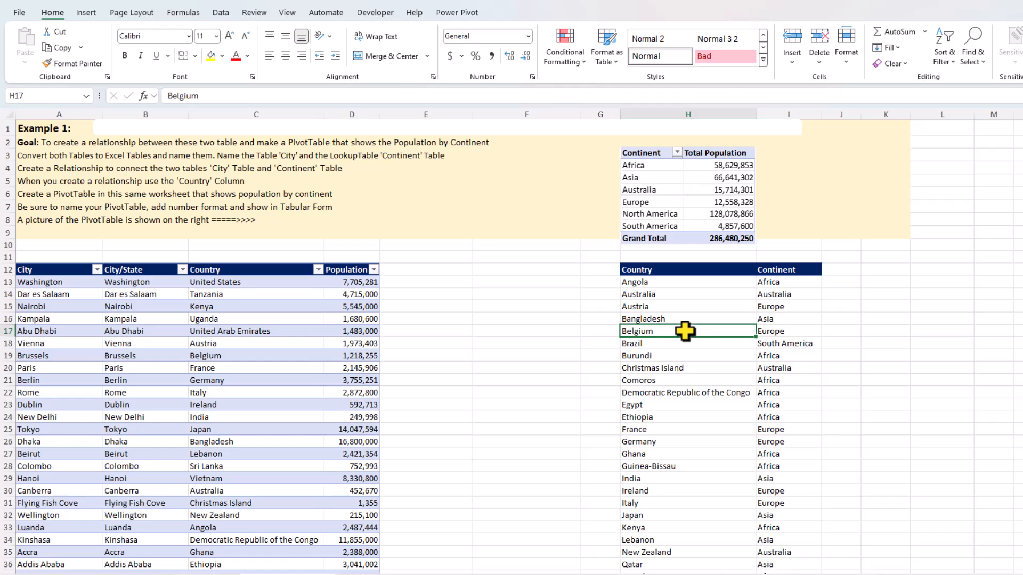
key("ctrl+t")
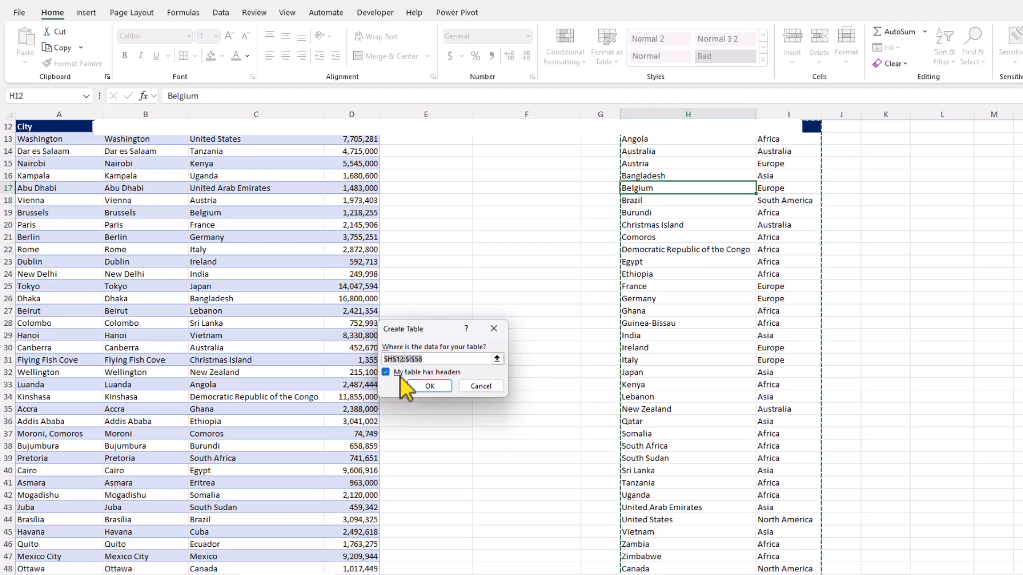
left_click(438, 386)
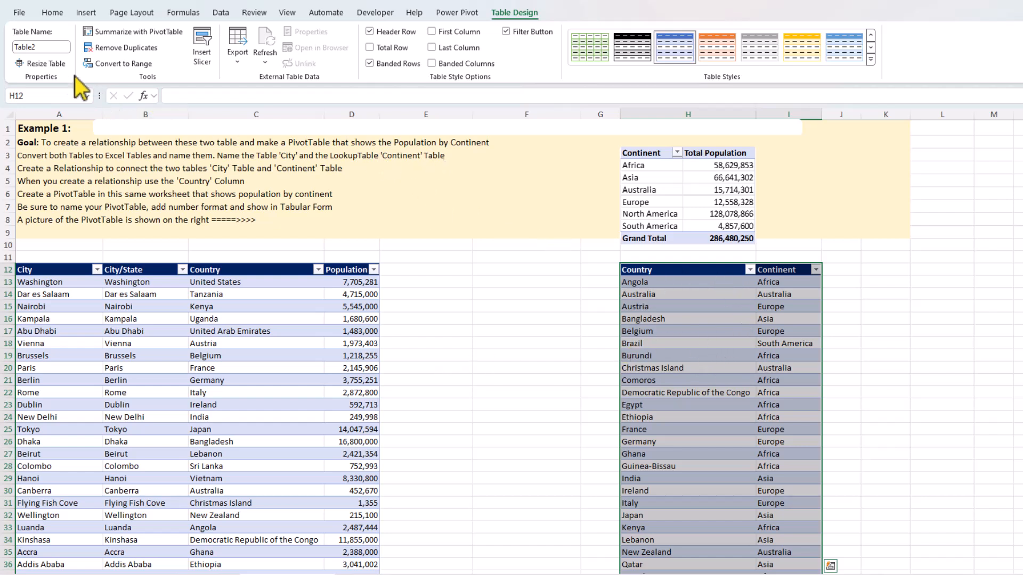
left_click(42, 48)
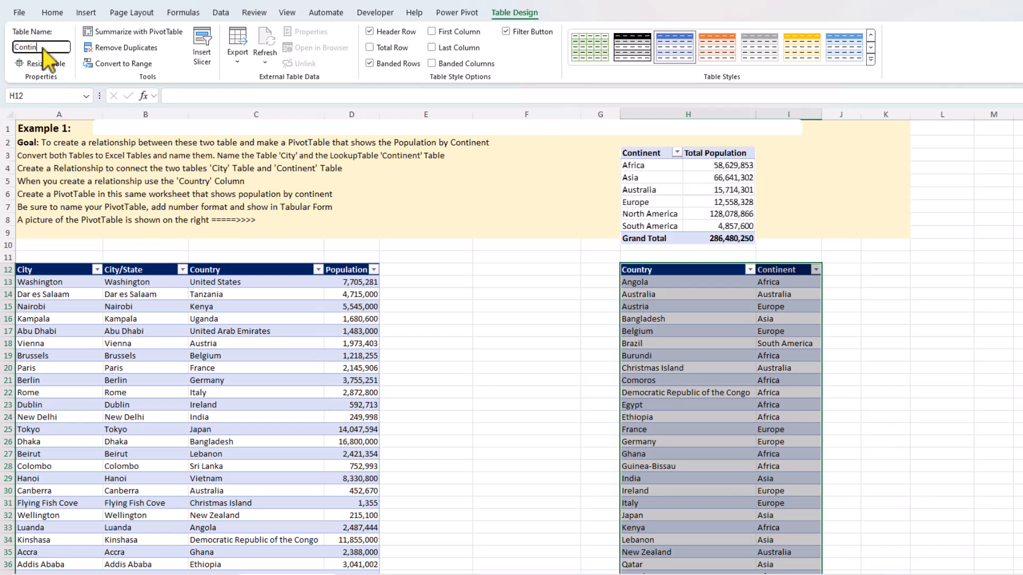
key("Return")
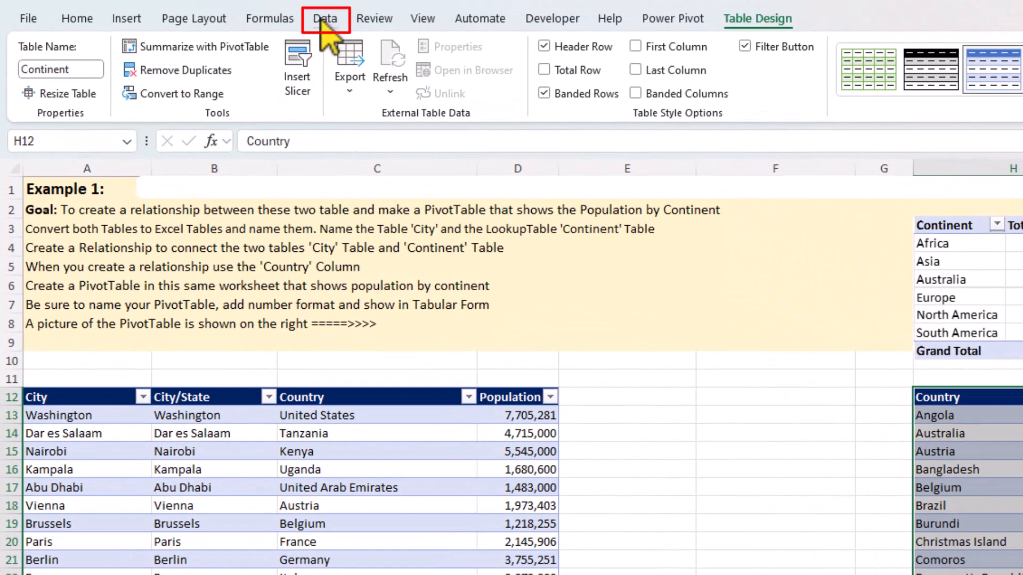
- Start a new data model relationship with the City worksheet table and Country as its foreign column
left_click(323, 19)
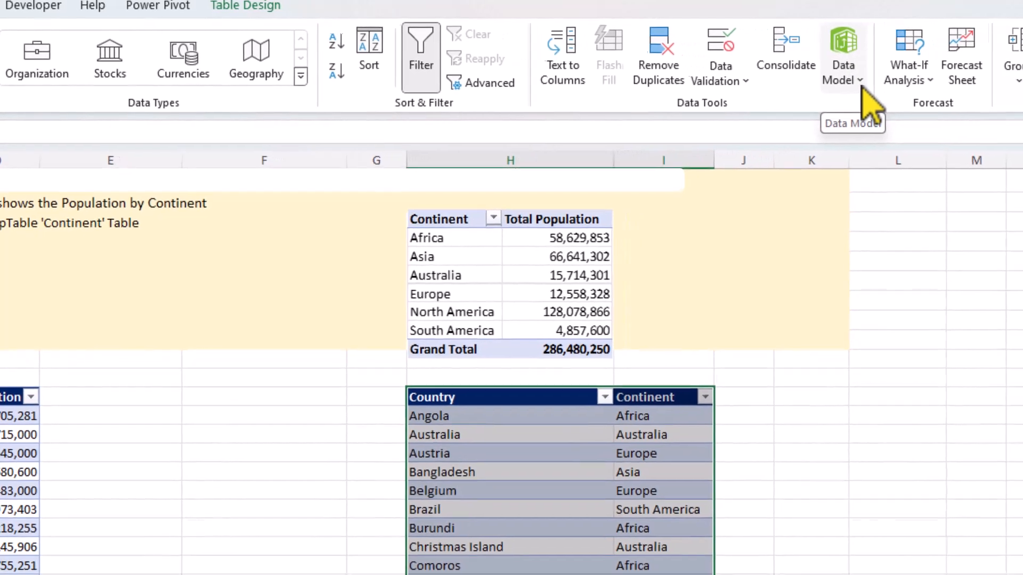
left_click(860, 82)
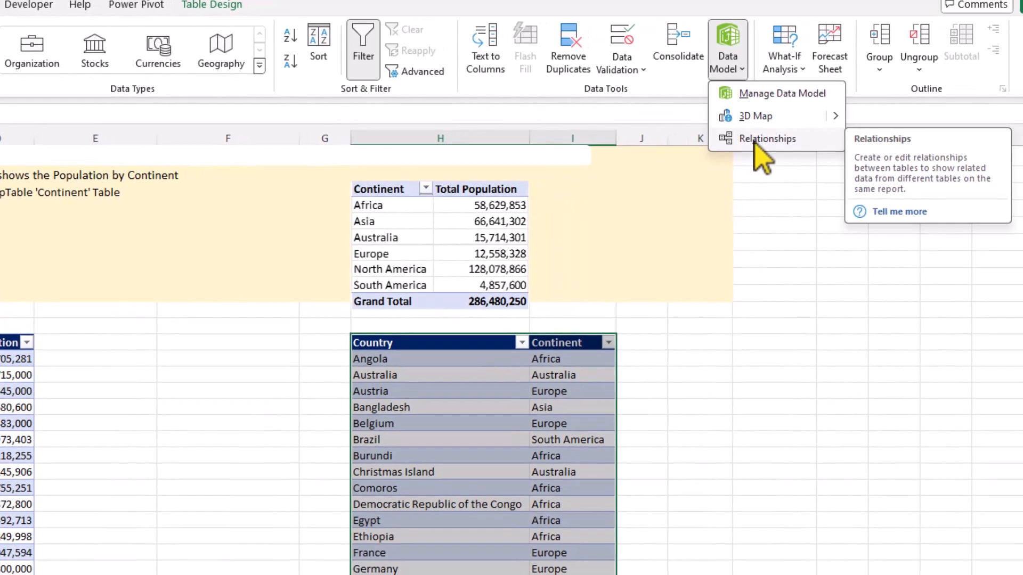
left_click(757, 144)
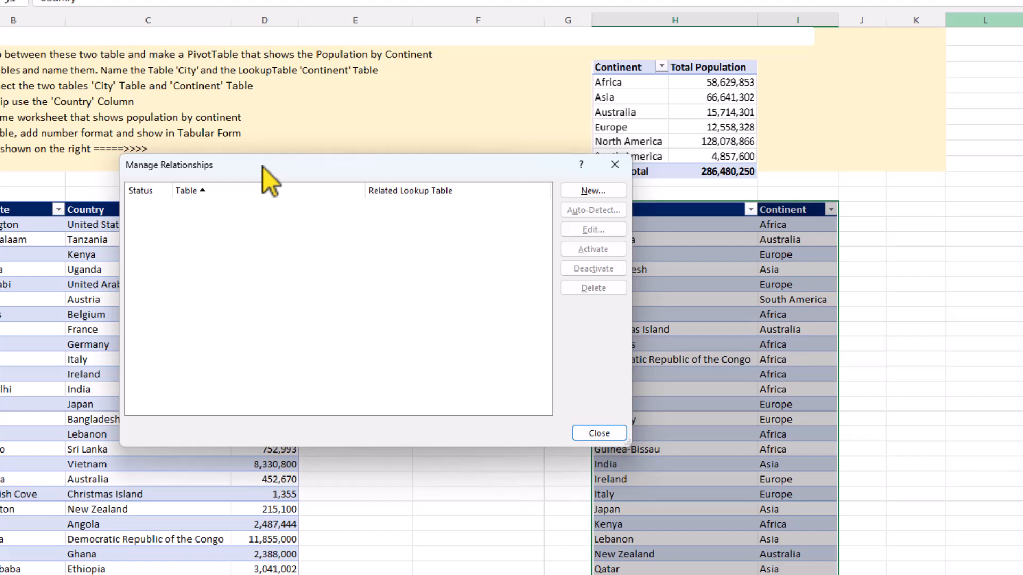
left_click_drag(264, 167, 453, 149)
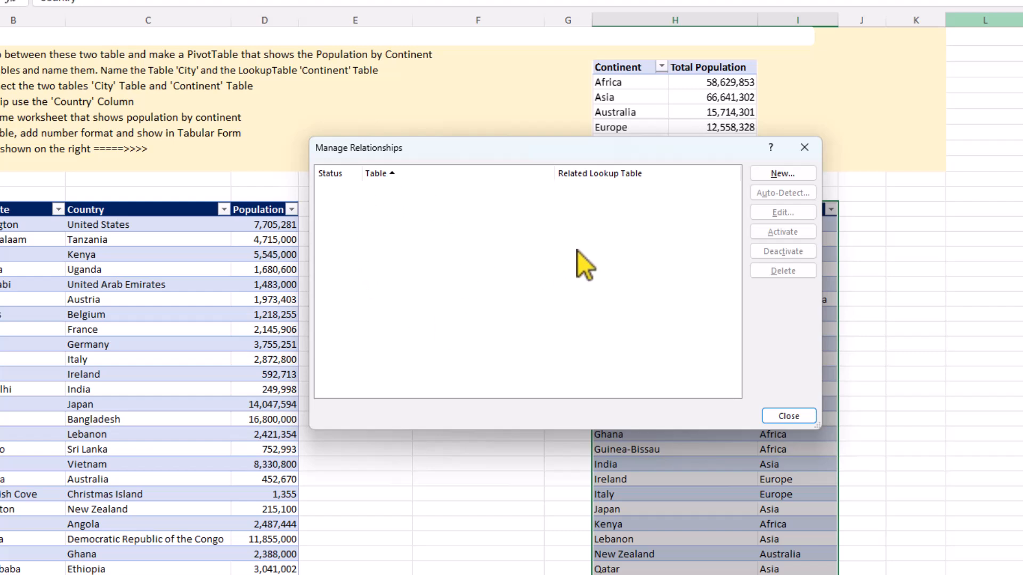
left_click(785, 174)
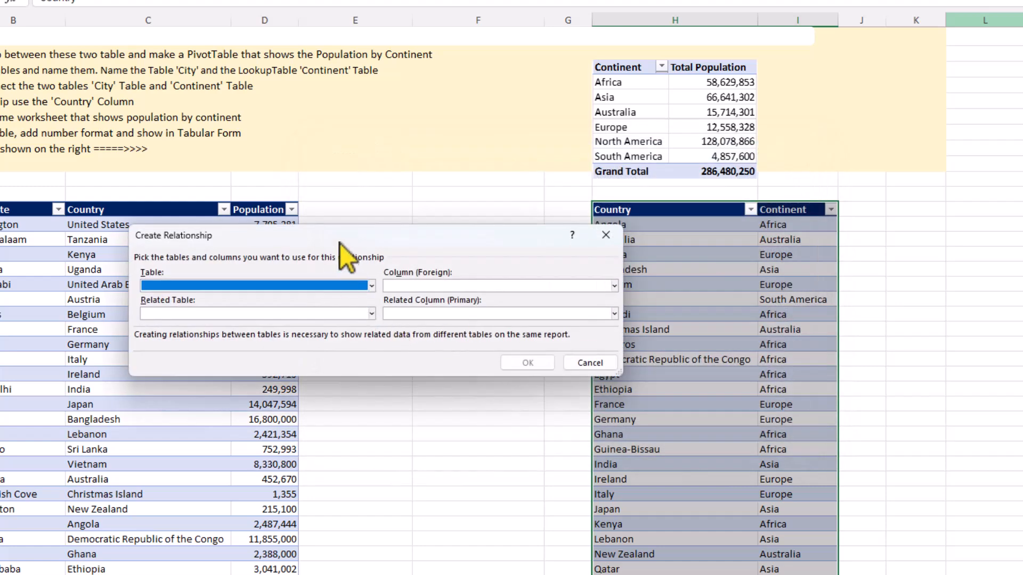
left_click_drag(340, 241, 510, 226)
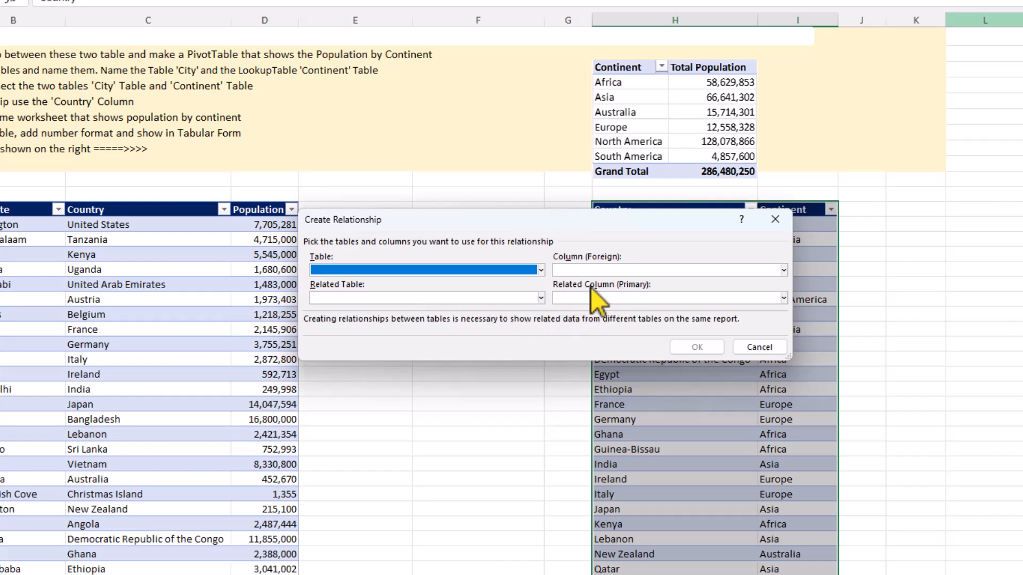
left_click(542, 270)
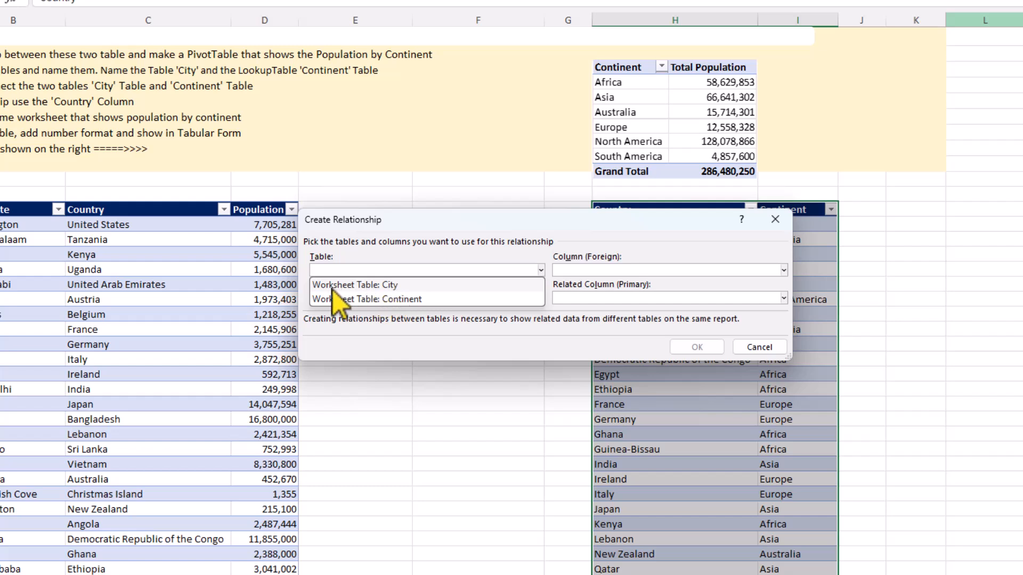
left_click(394, 284)
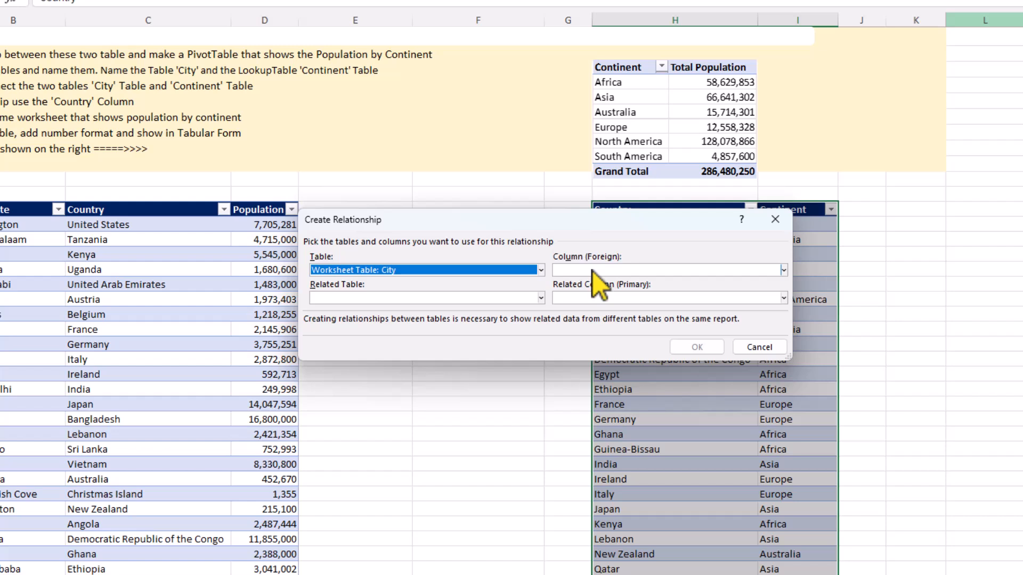
left_click(784, 270)
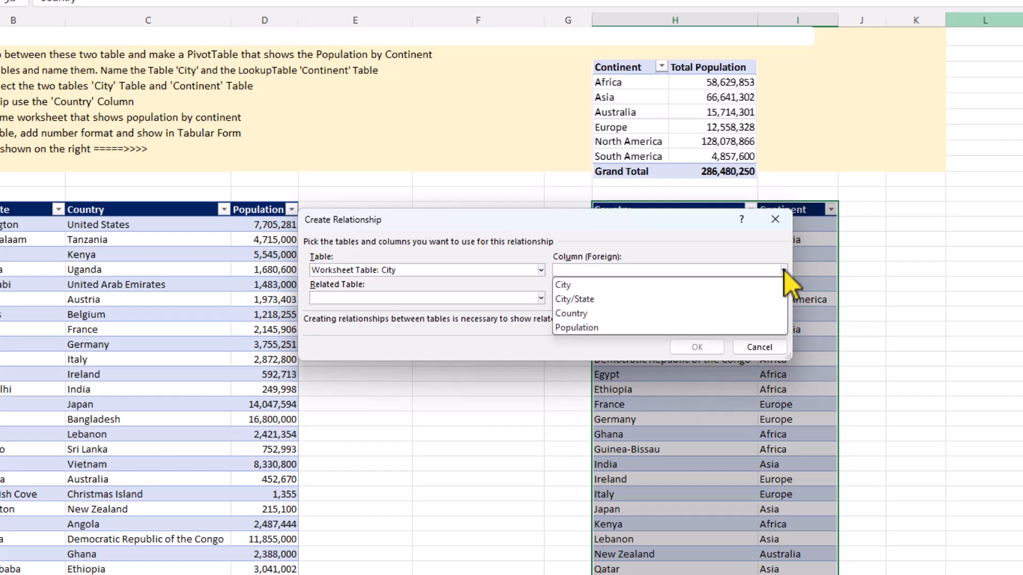
left_click(571, 314)
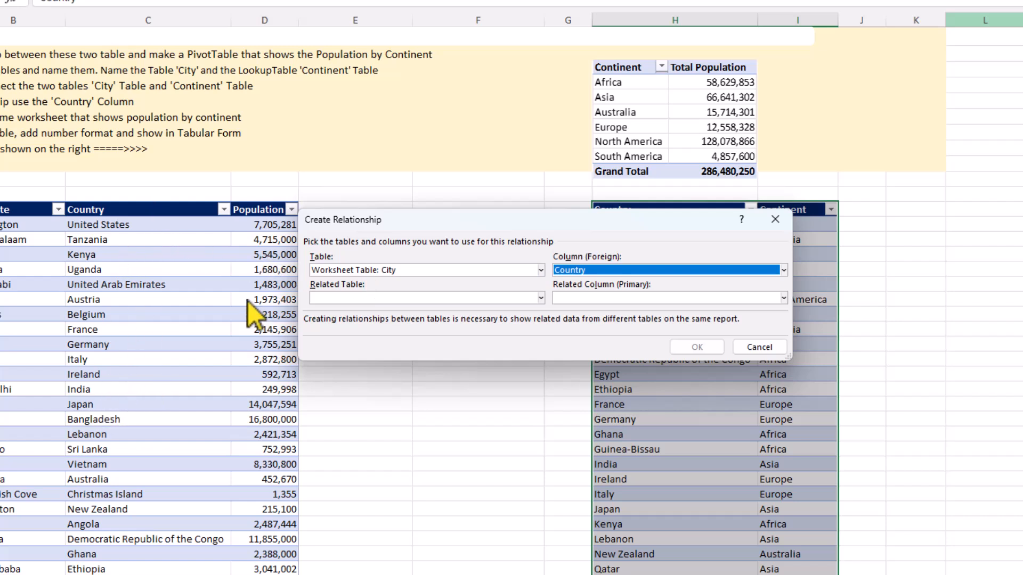
- Set Continent as the related table with Country as its primary column and create the relationship
left_click(541, 299)
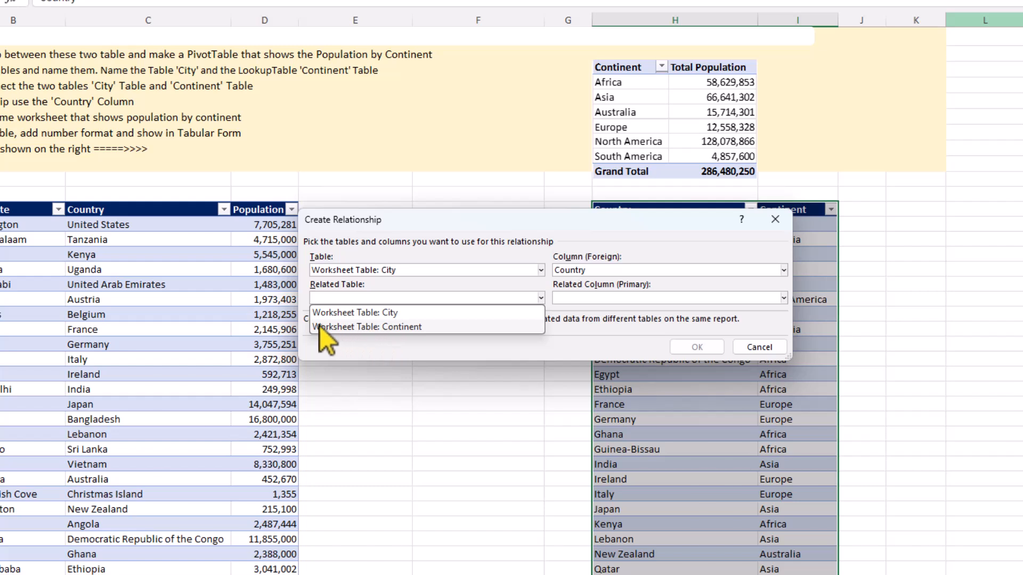
left_click(403, 327)
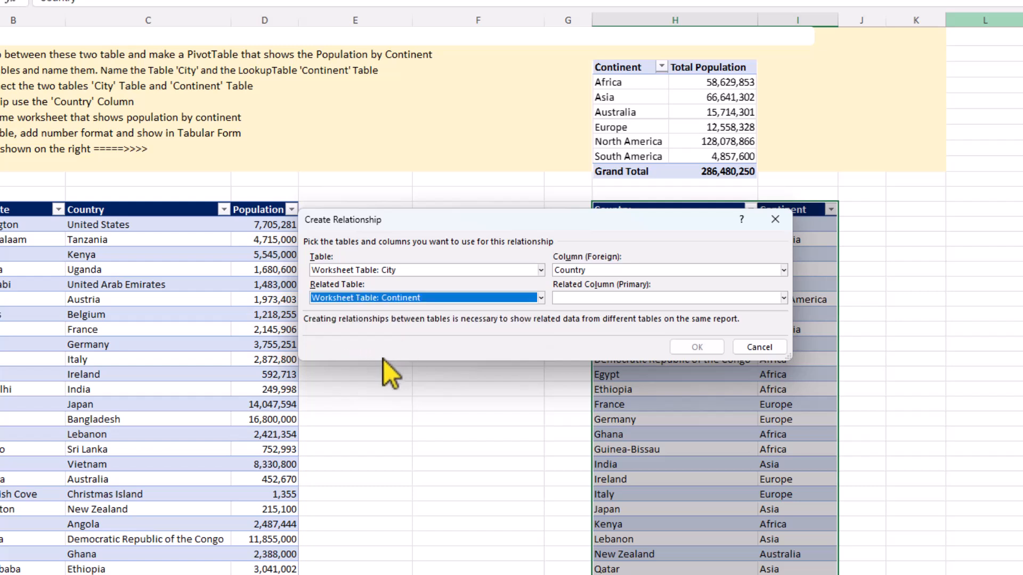
left_click(787, 299)
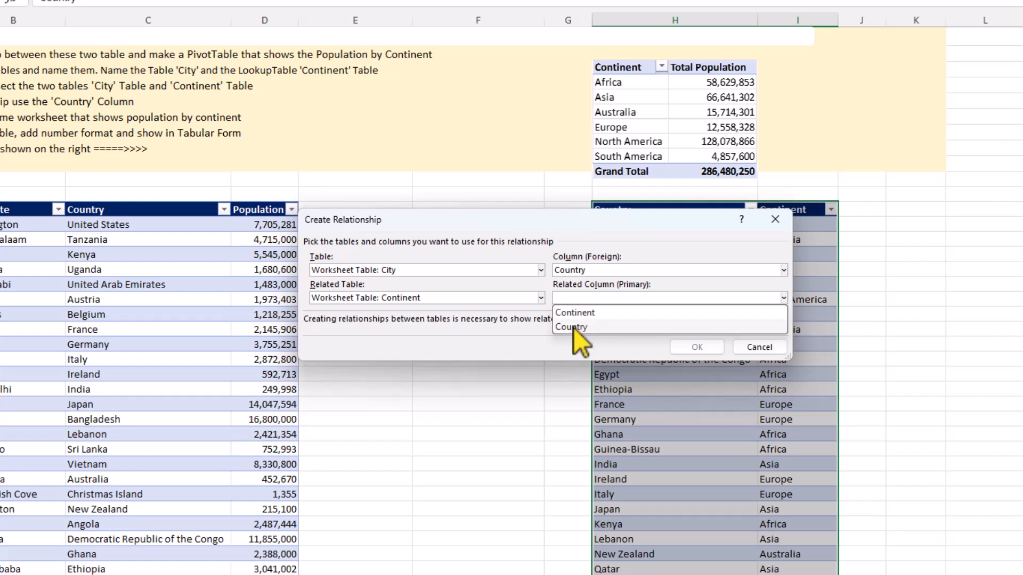
left_click(574, 328)
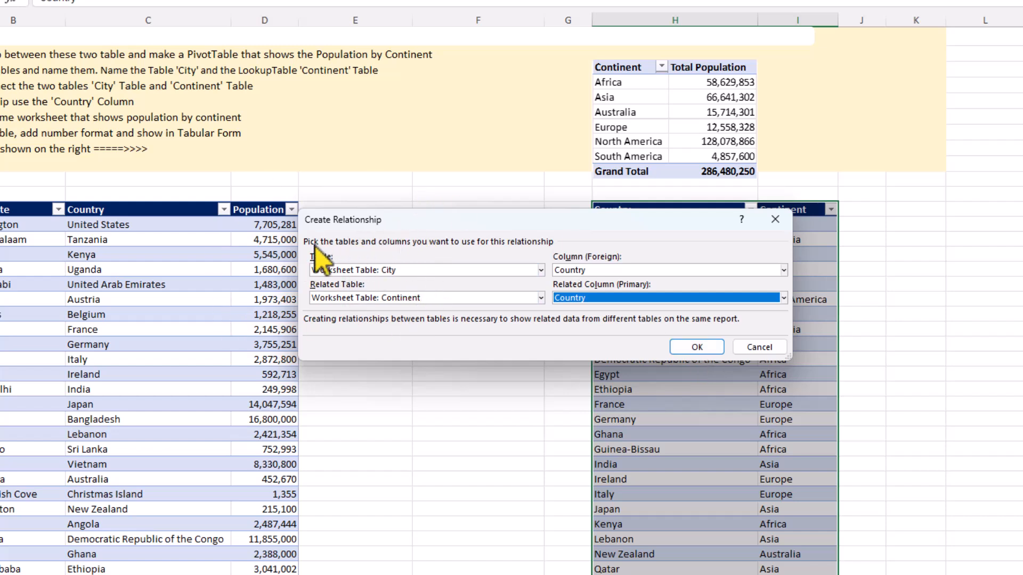
left_click(697, 347)
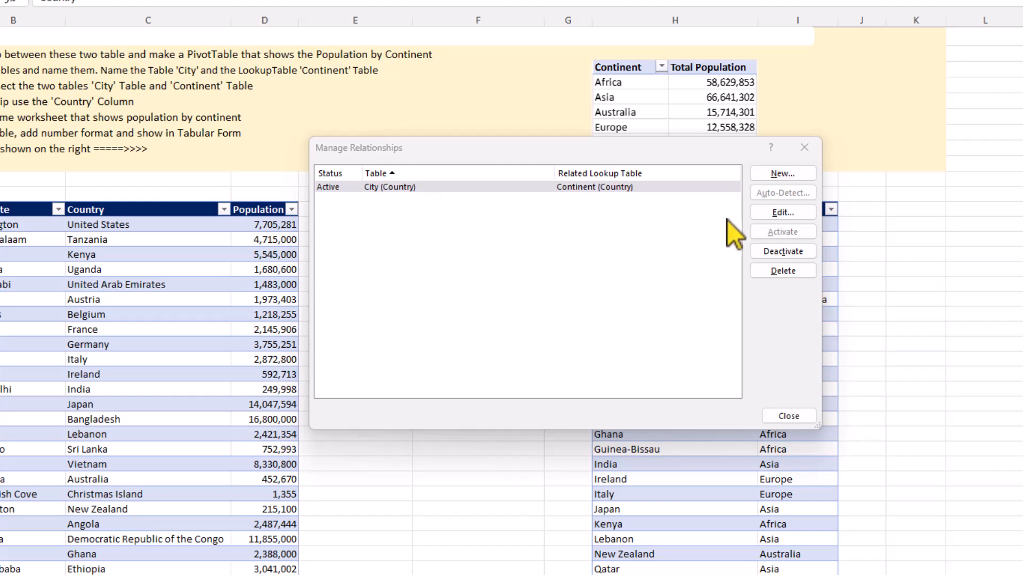
- Review the tables and columns set in the City to Continent relationship, and close the relationship manager
left_click(769, 215)
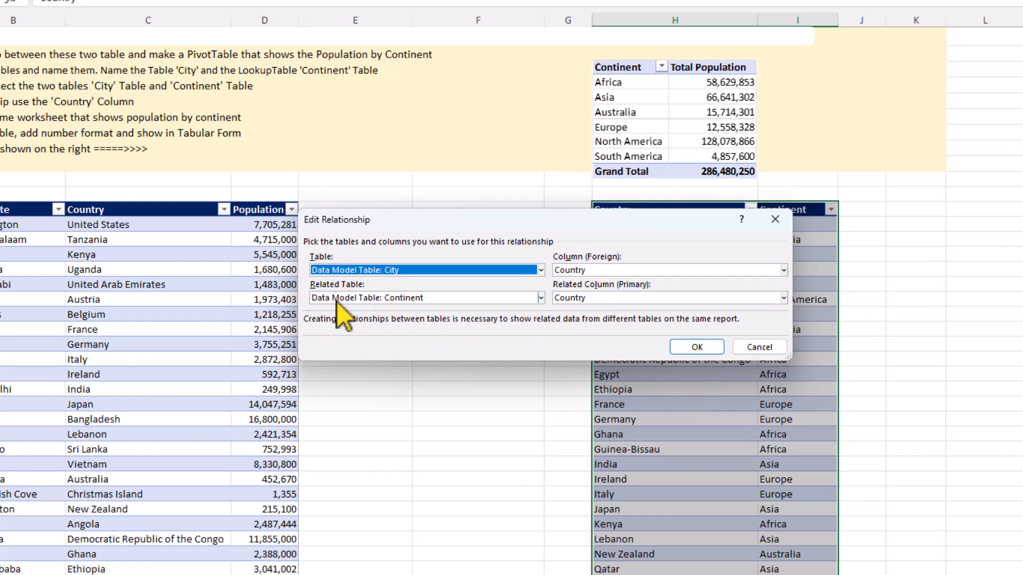
left_click(687, 346)
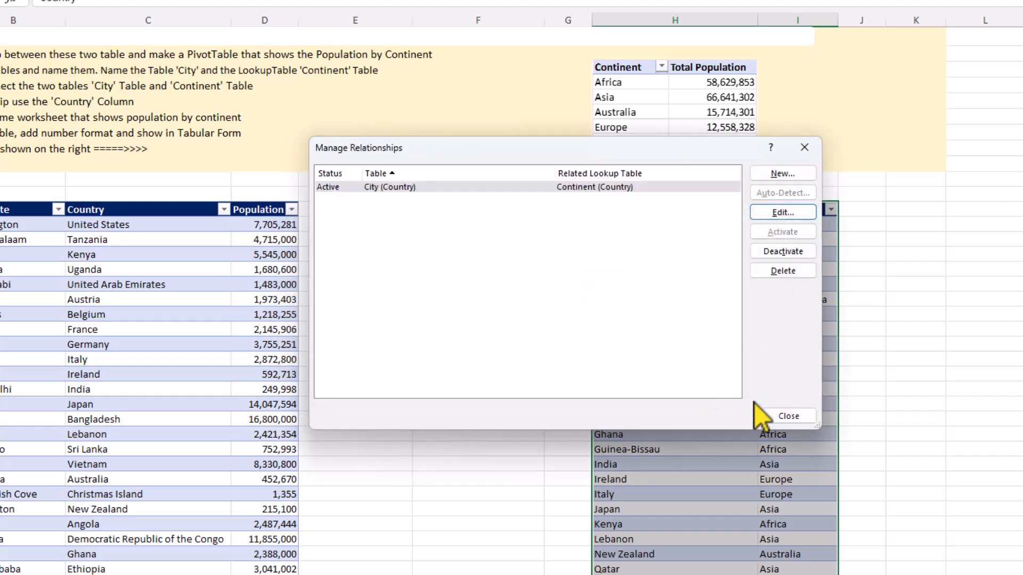
left_click(788, 418)
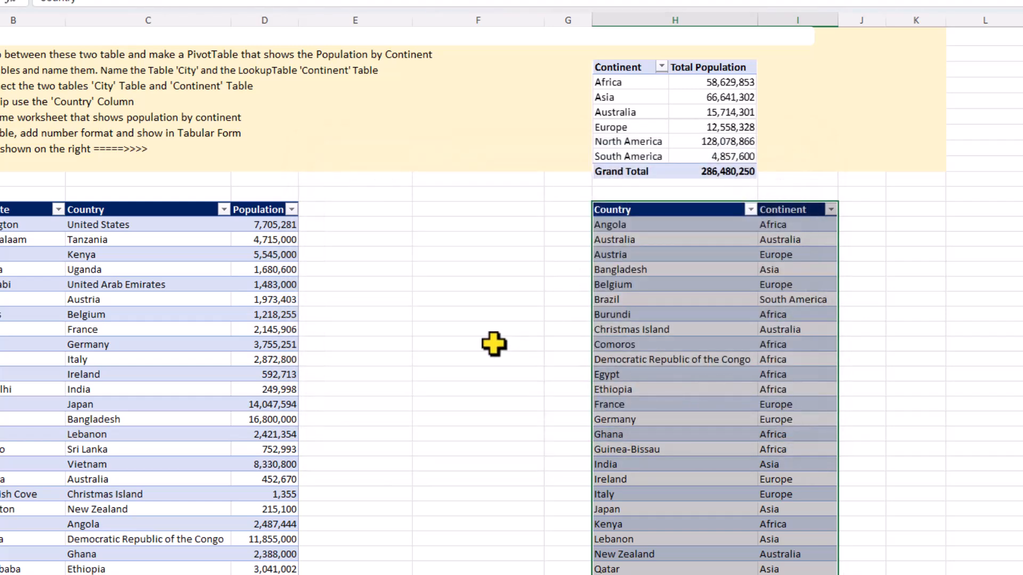
left_click(485, 332)
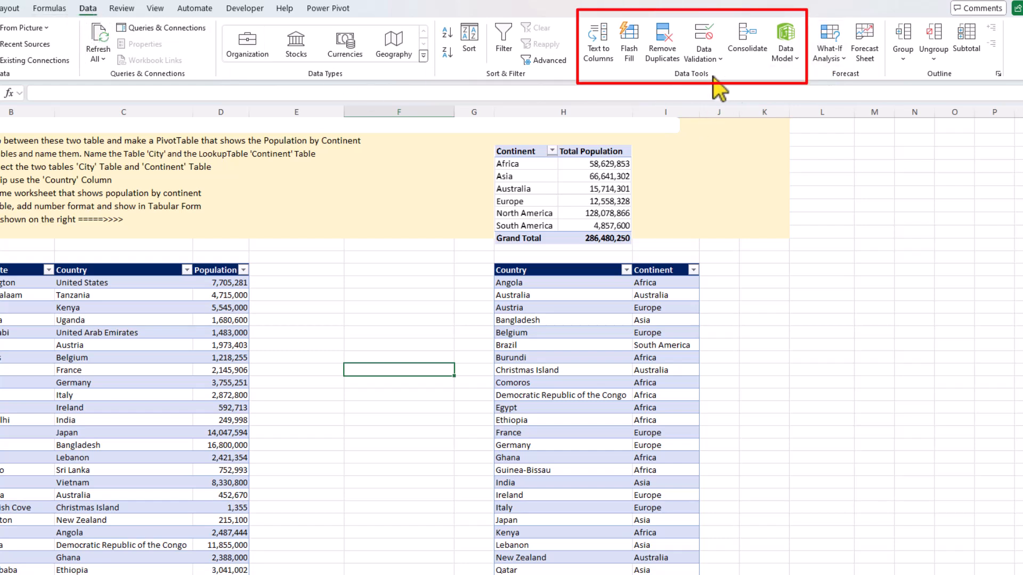
- Open the workbook's data model in Power Pivot and view the data of the Continent table
left_click(797, 60)
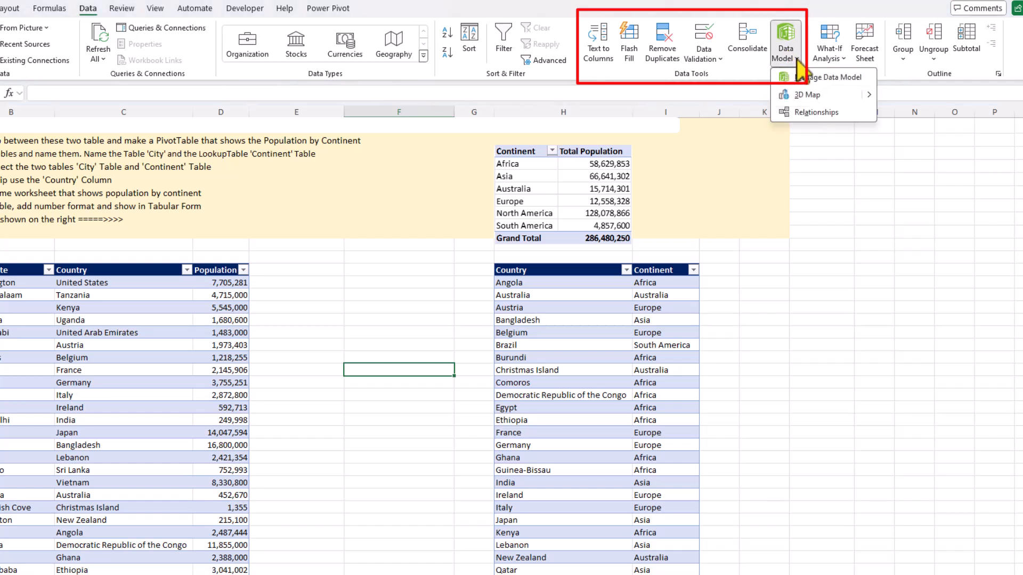
left_click(833, 78)
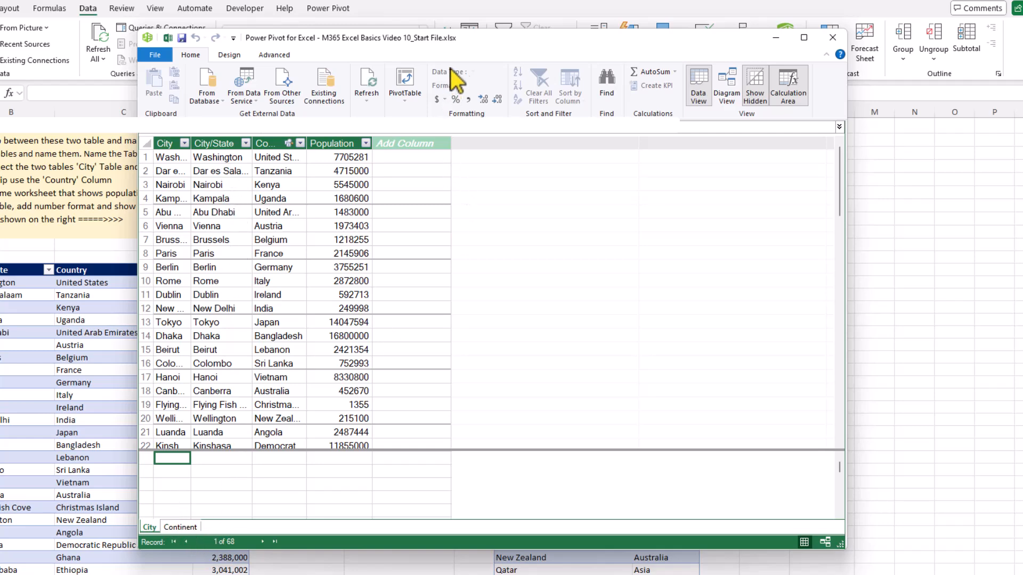
left_click_drag(475, 49, 620, 80)
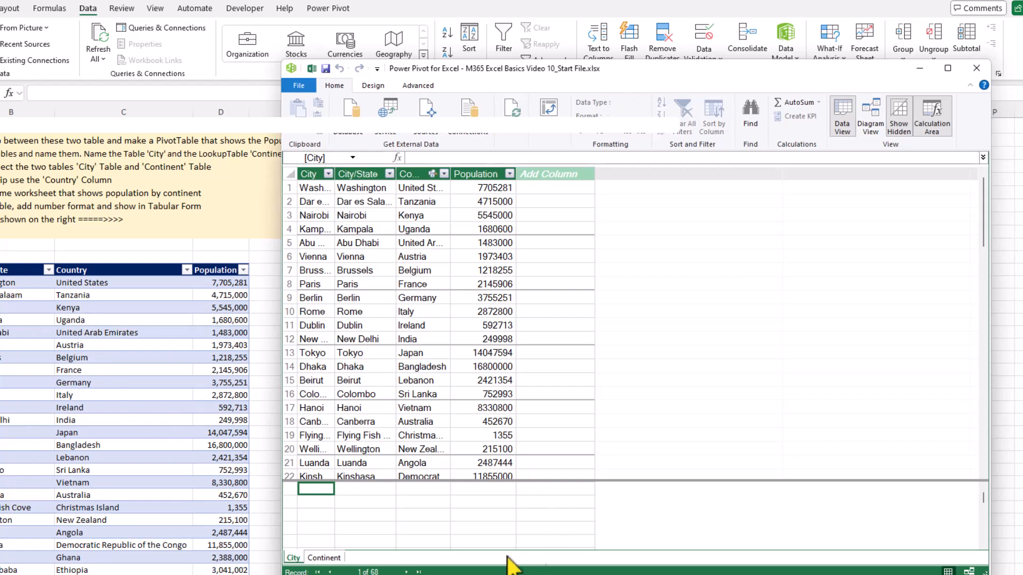
left_click(323, 558)
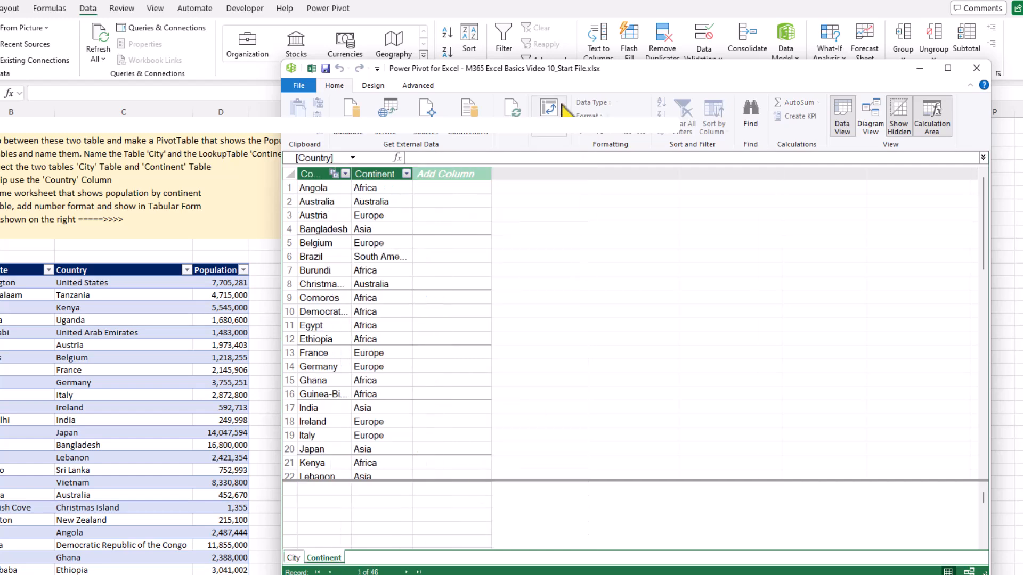
left_click_drag(643, 72, 538, 85)
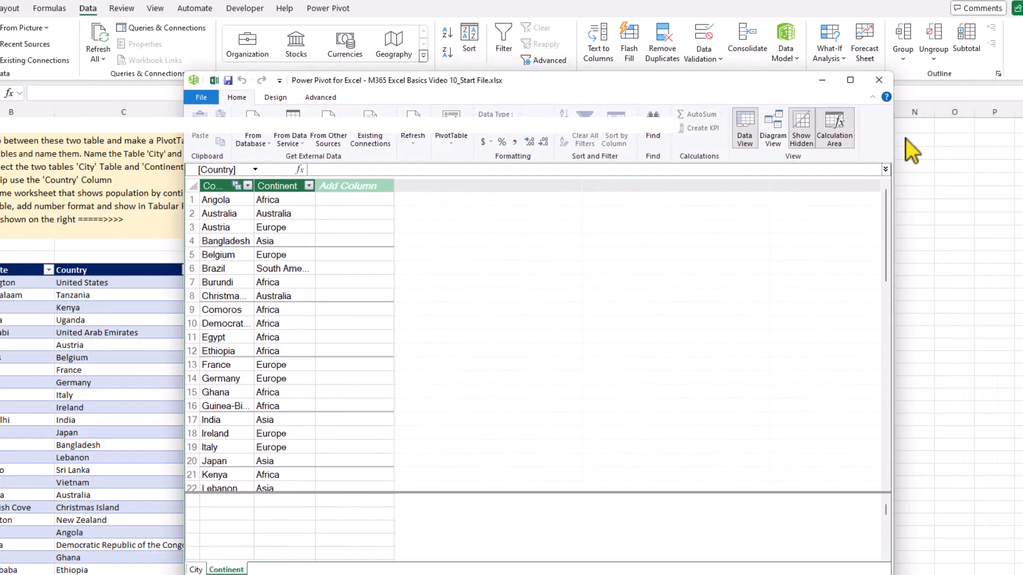
- Resize the Power Pivot window so its full ribbon is readable, and switch the data model to Diagram View
left_click_drag(897, 137, 468, 158)
left_click_drag(388, 86, 324, 84)
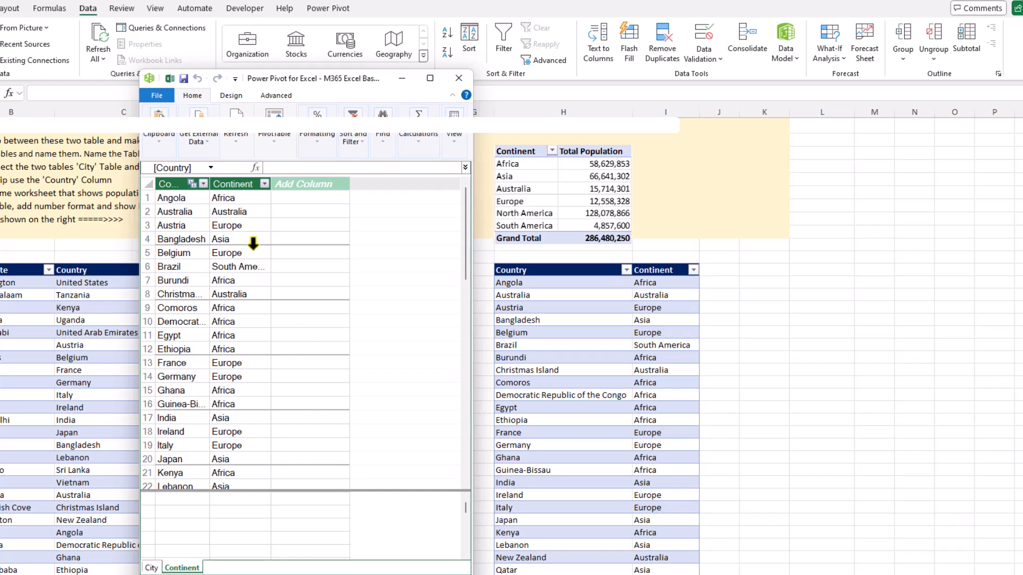
left_click(429, 81)
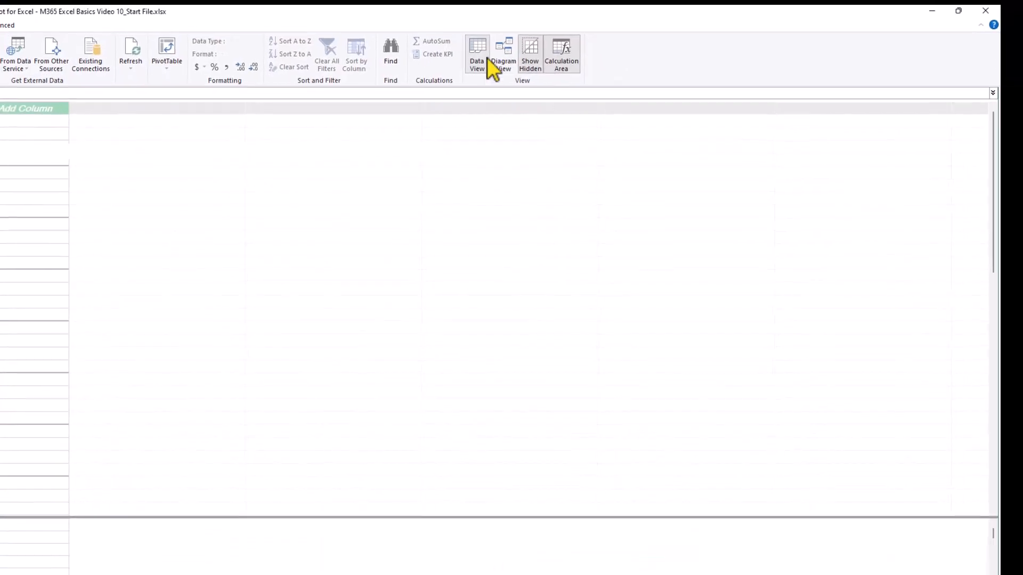
left_click(953, 14)
left_click_drag(444, 238, 844, 254)
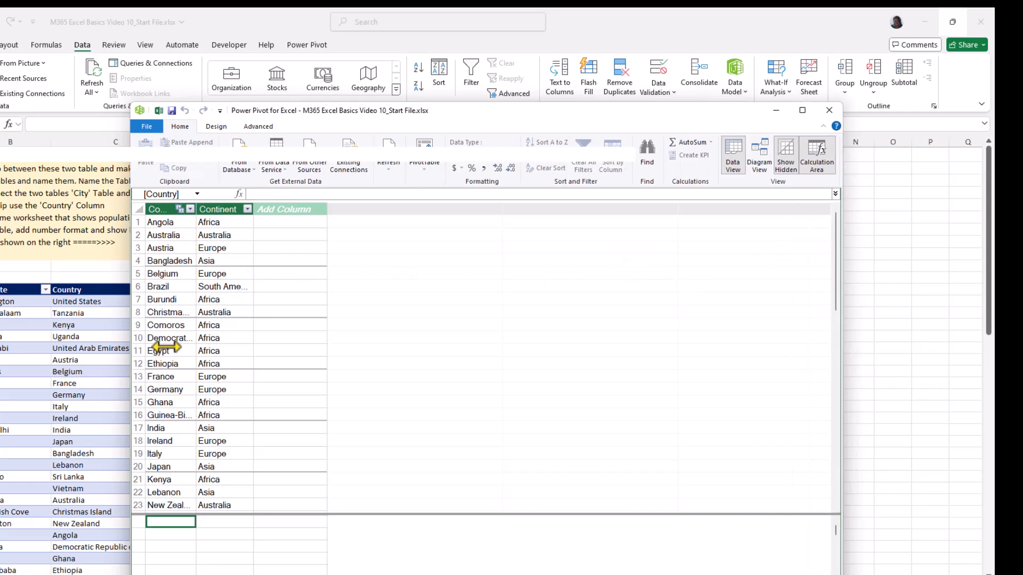
left_click(761, 152)
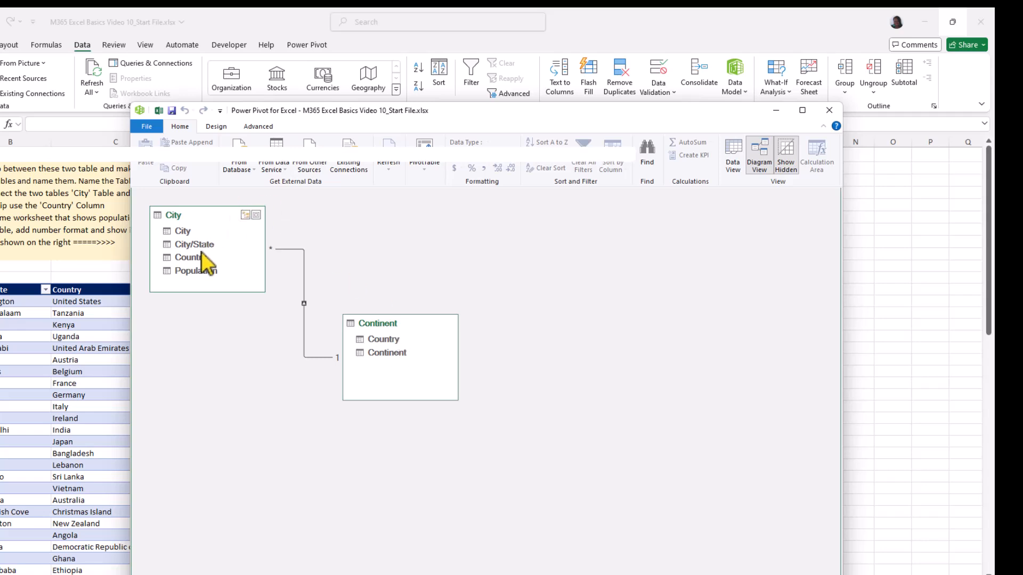
- Move the City and Continent tables closer together in the diagram, inspect the relationship between their Country columns, and close Power Pivot
left_click_drag(395, 319, 382, 258)
left_click_drag(216, 209, 213, 219)
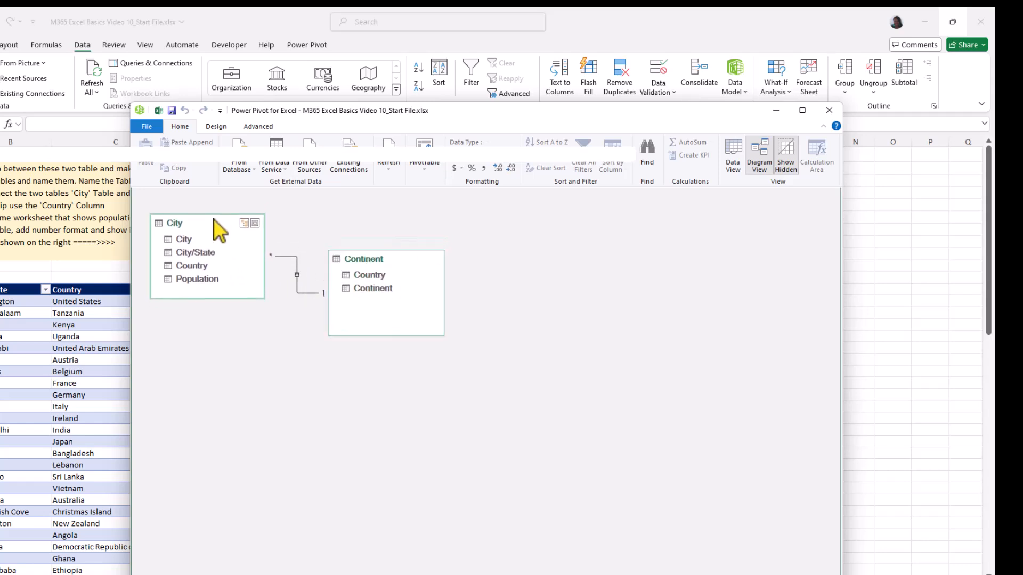
left_click(324, 294)
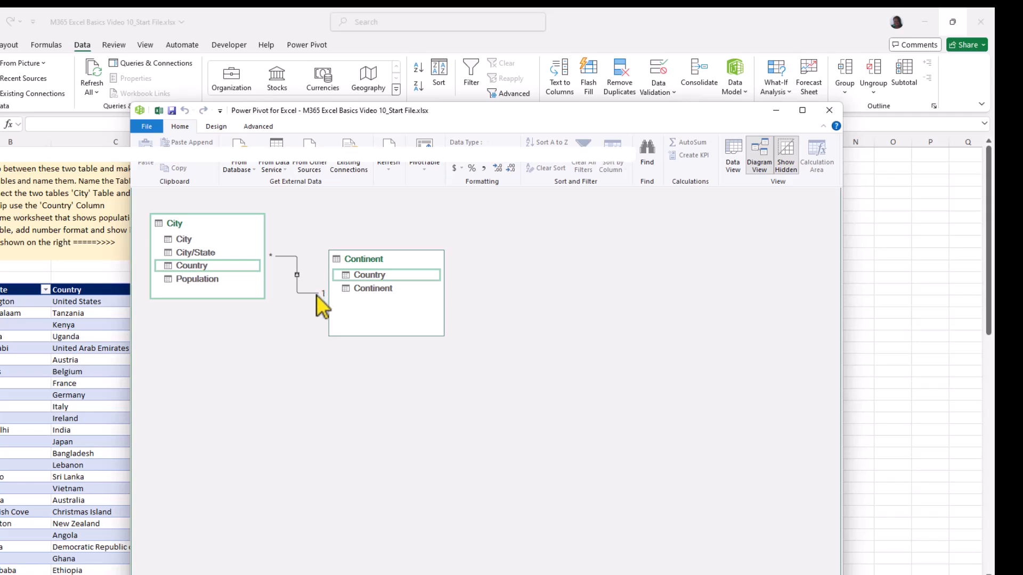
left_click(311, 292)
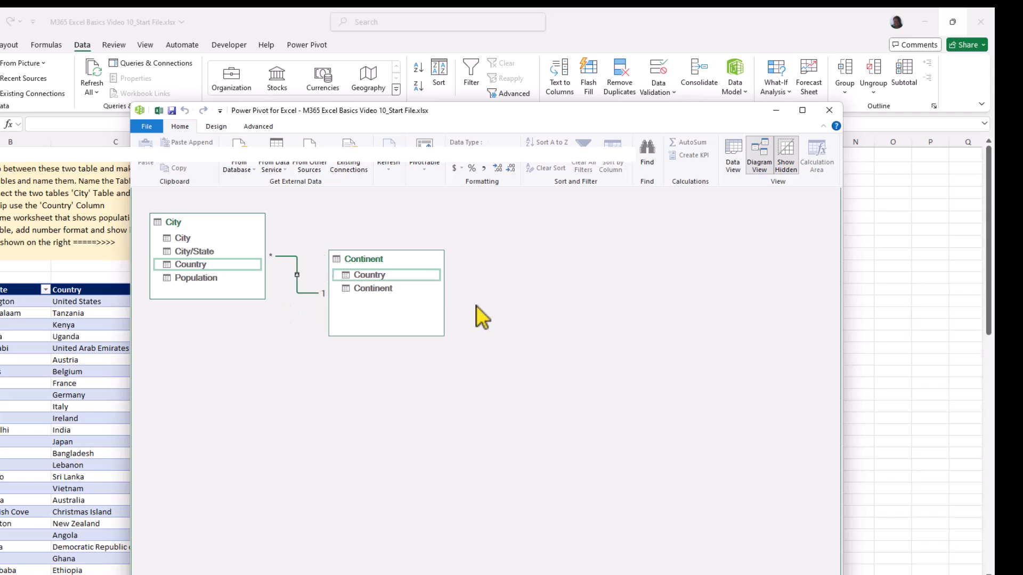
left_click(831, 110)
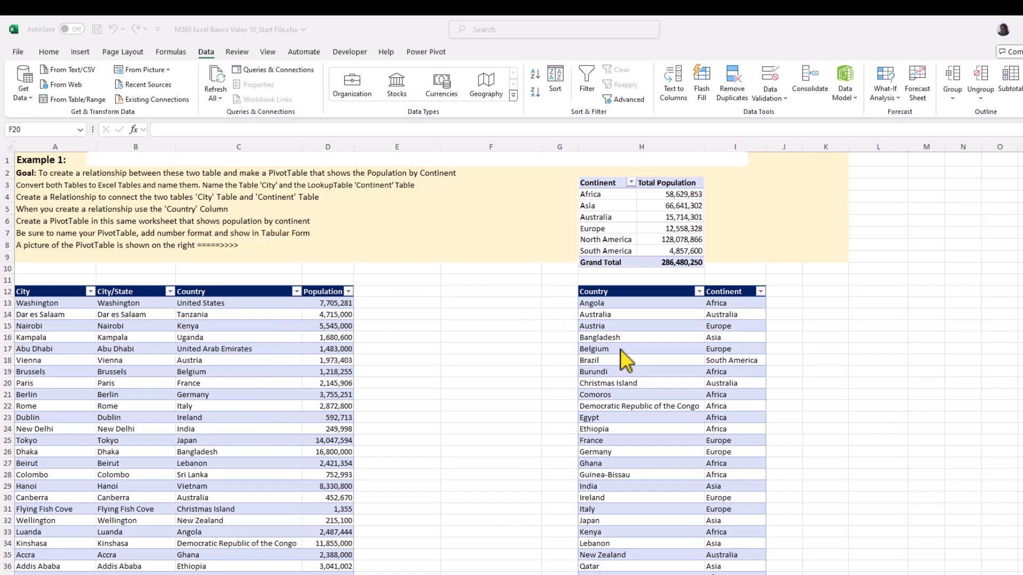
left_click(246, 371)
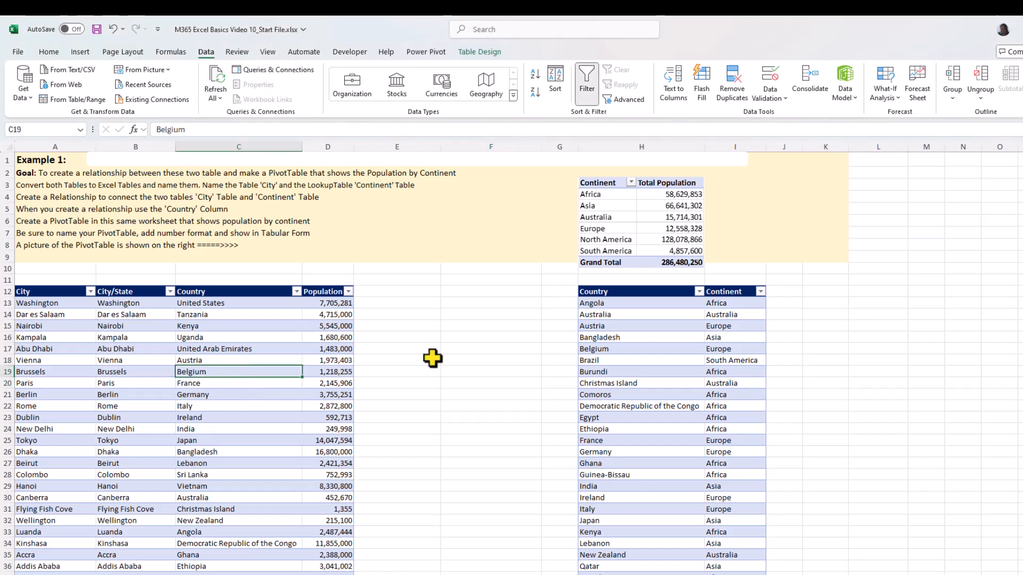
left_click(610, 357)
left_click(260, 358)
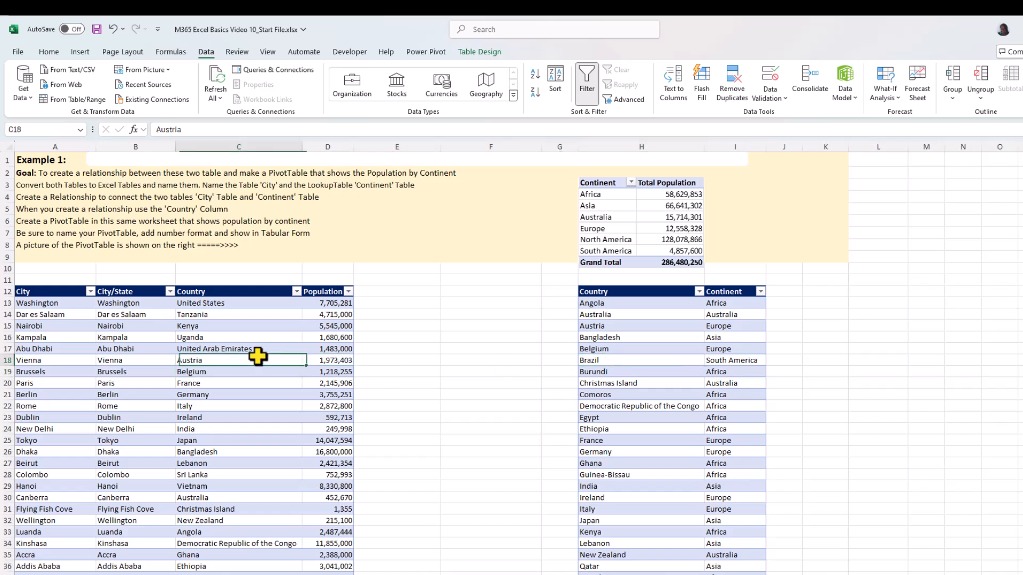
left_click(706, 348)
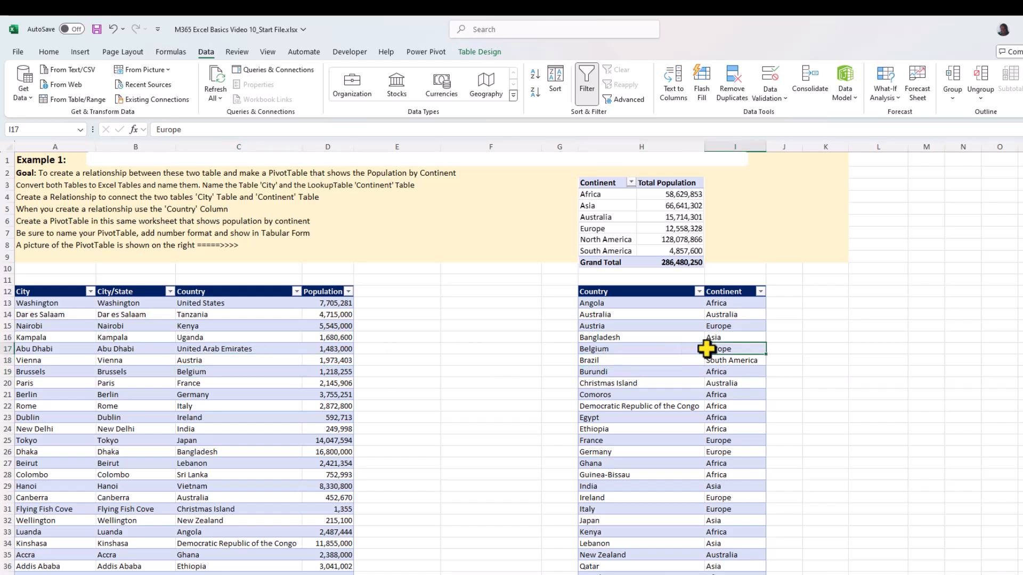
left_click(632, 349)
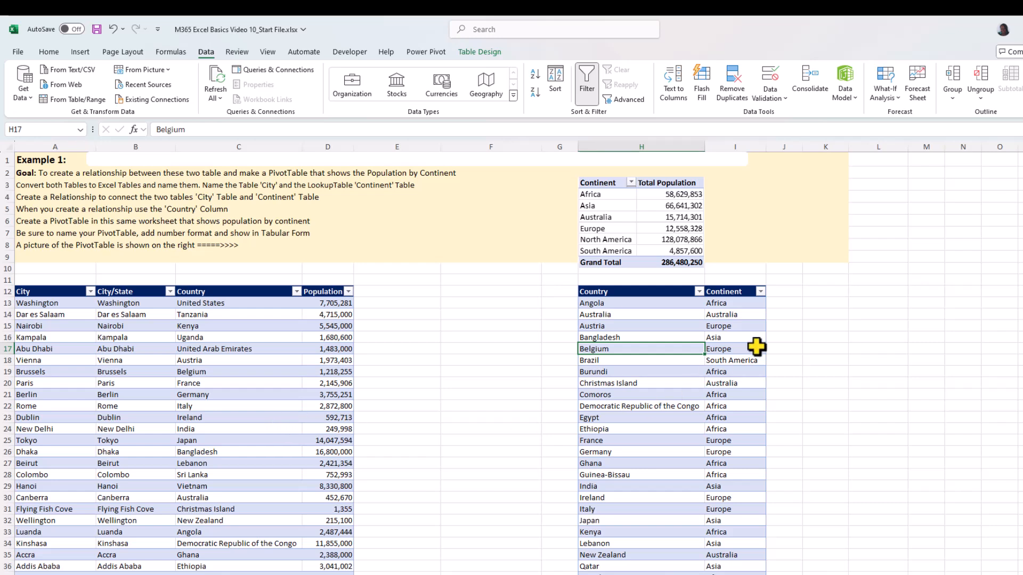
- Insert a PivotTable from the data model into the existing worksheet at cell K12
left_click(839, 292)
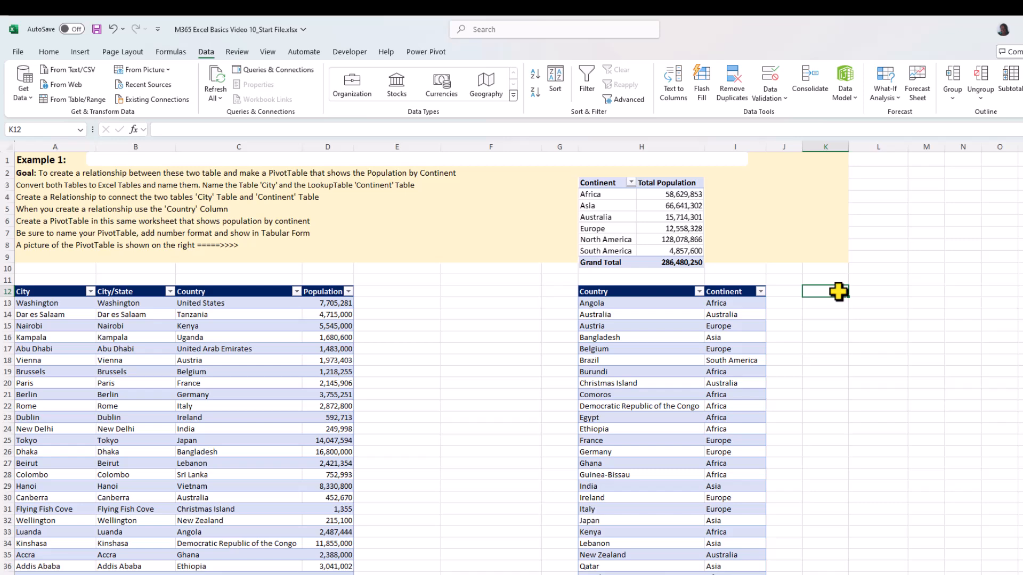
left_click(81, 52)
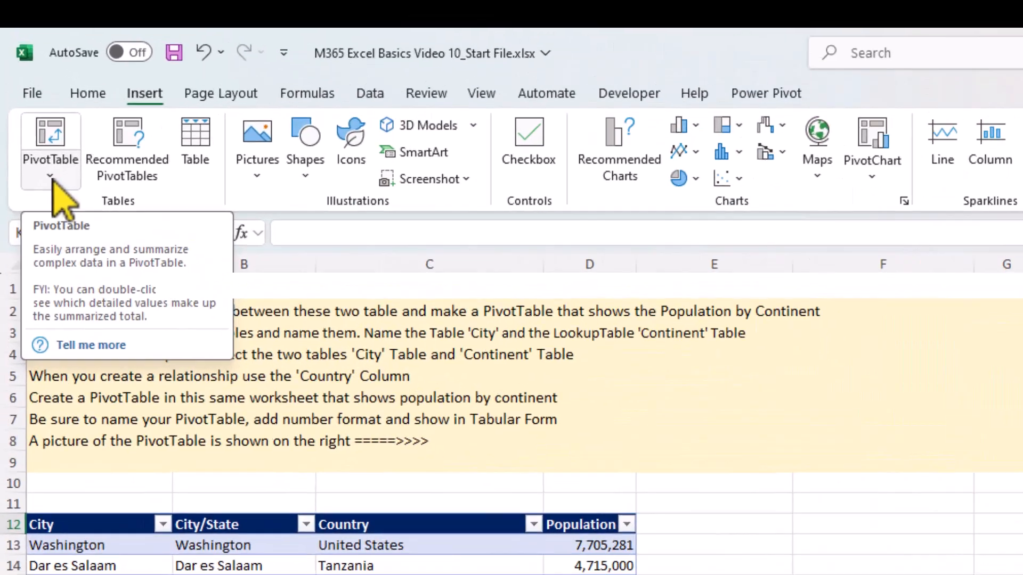
left_click(29, 99)
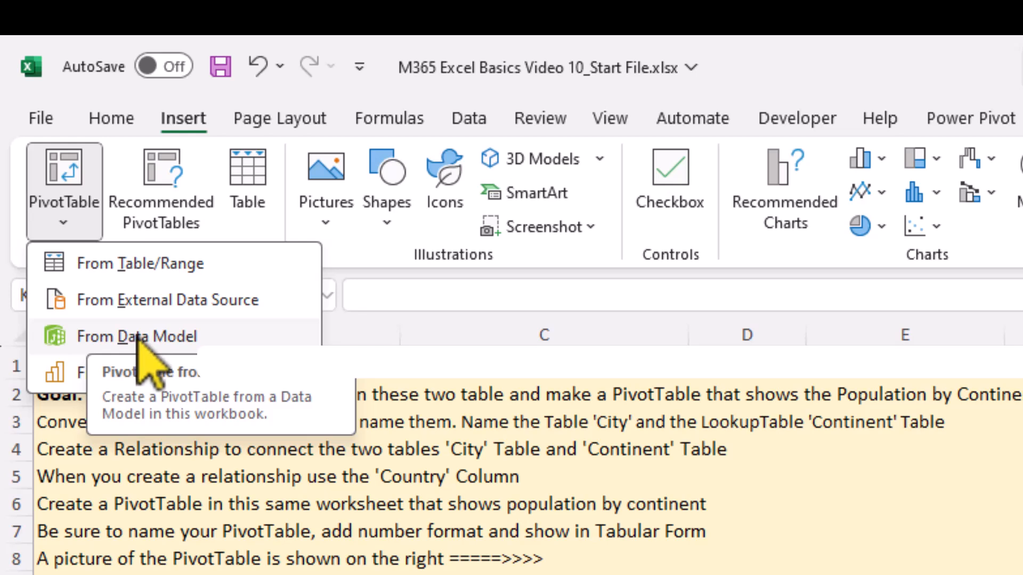
key("Escape")
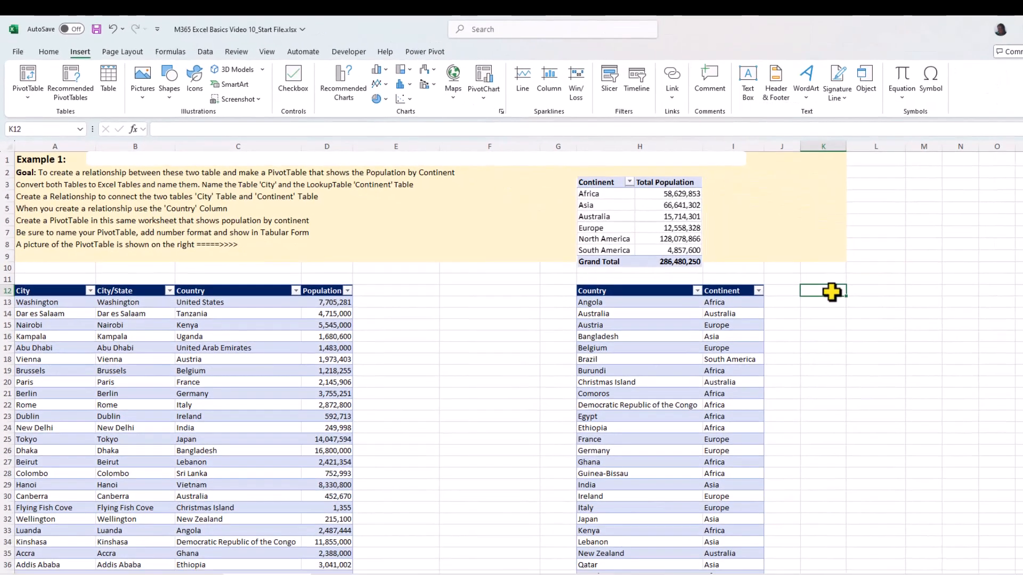
key("alt")
key("n")
key("v")
key("d")
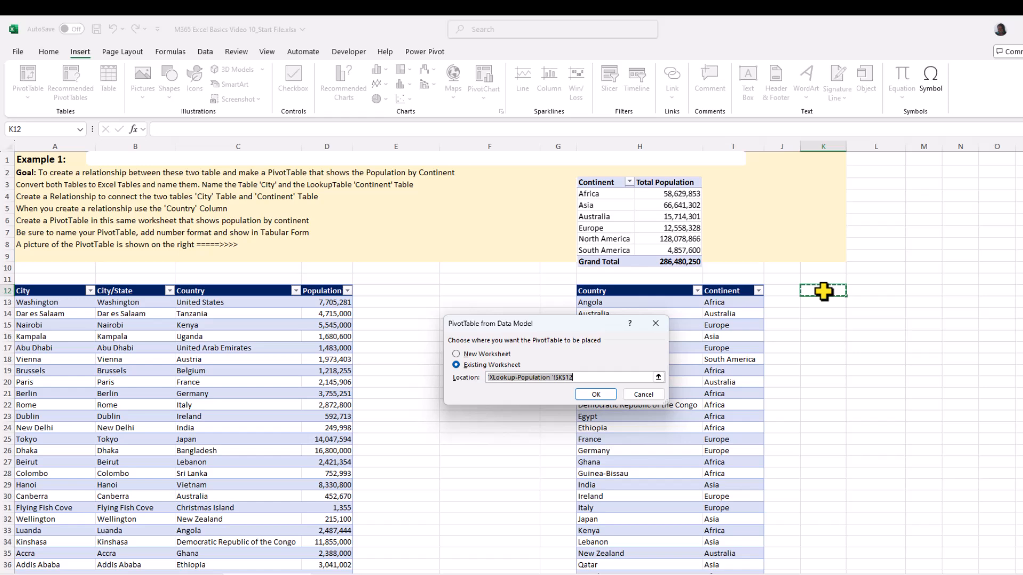
left_click(605, 395)
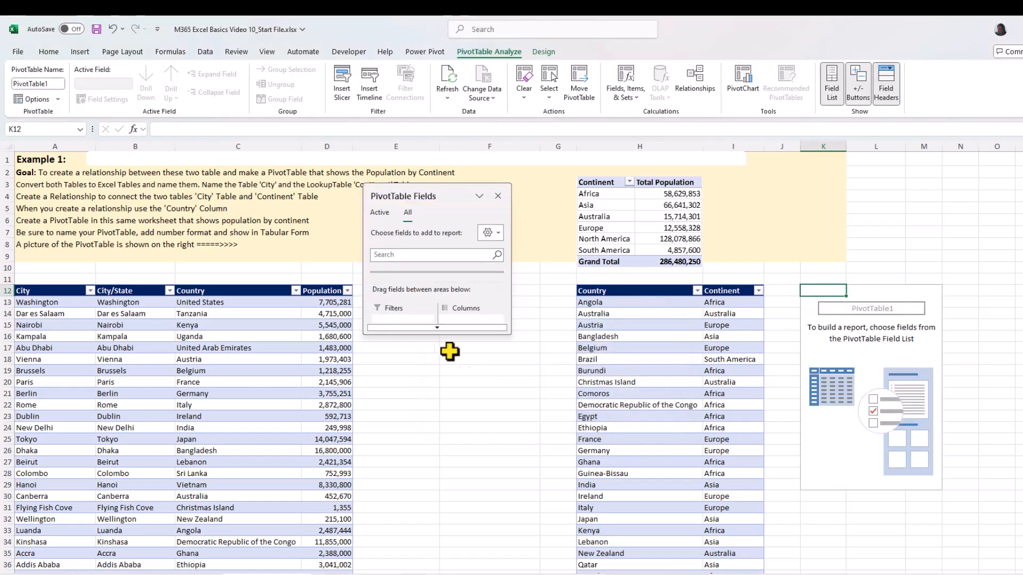
- Enlarge the PivotTable field list, and add Continent from the Continent table to Rows and Population from the City table to Values
left_click_drag(435, 334, 442, 518)
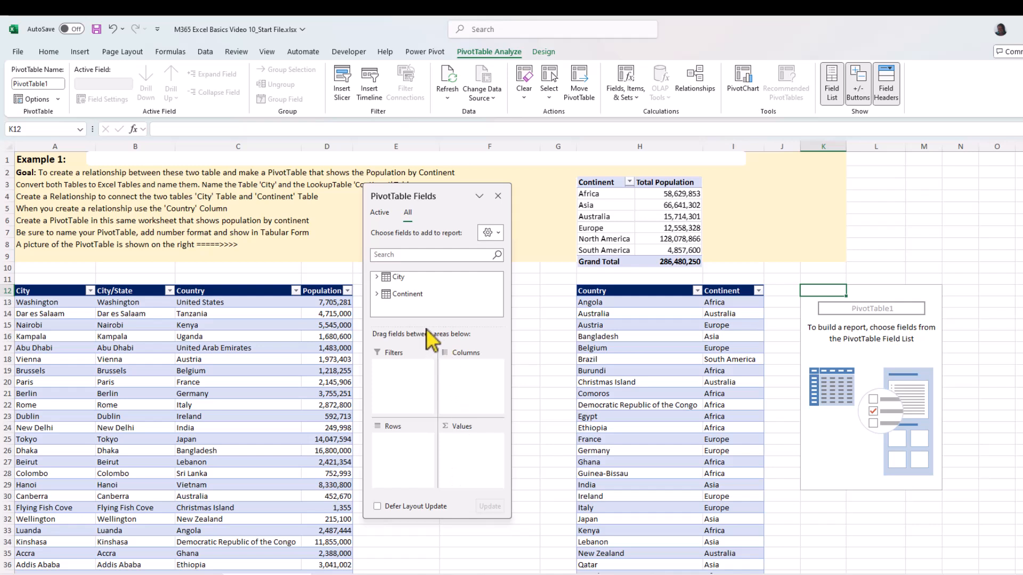
left_click_drag(425, 327, 429, 366)
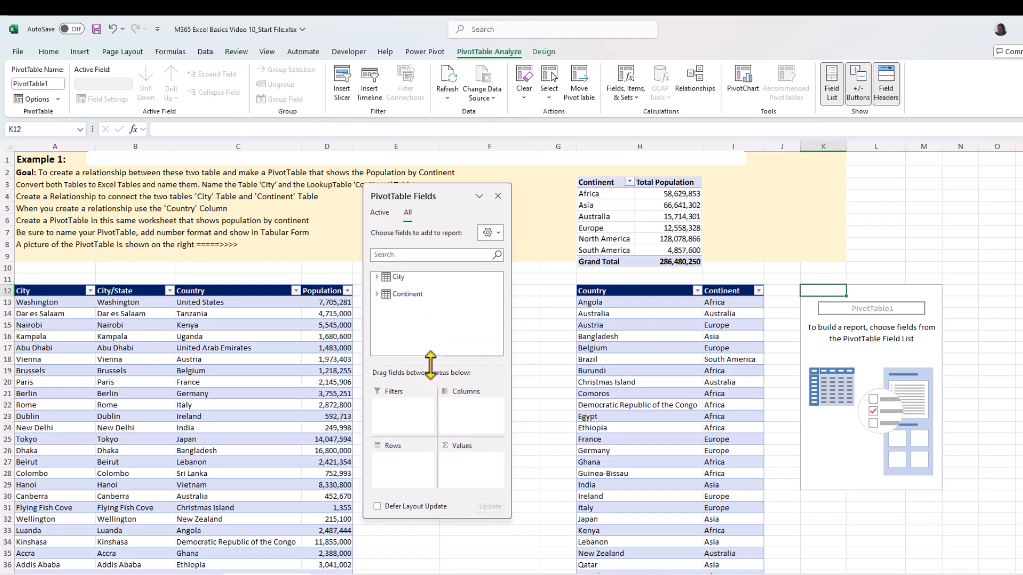
left_click(377, 277)
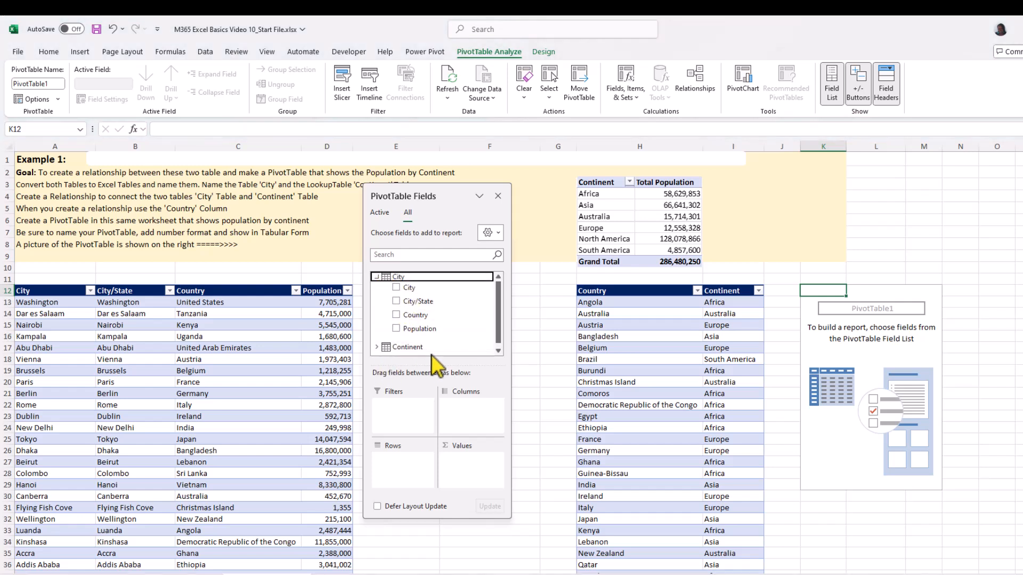
left_click(377, 347)
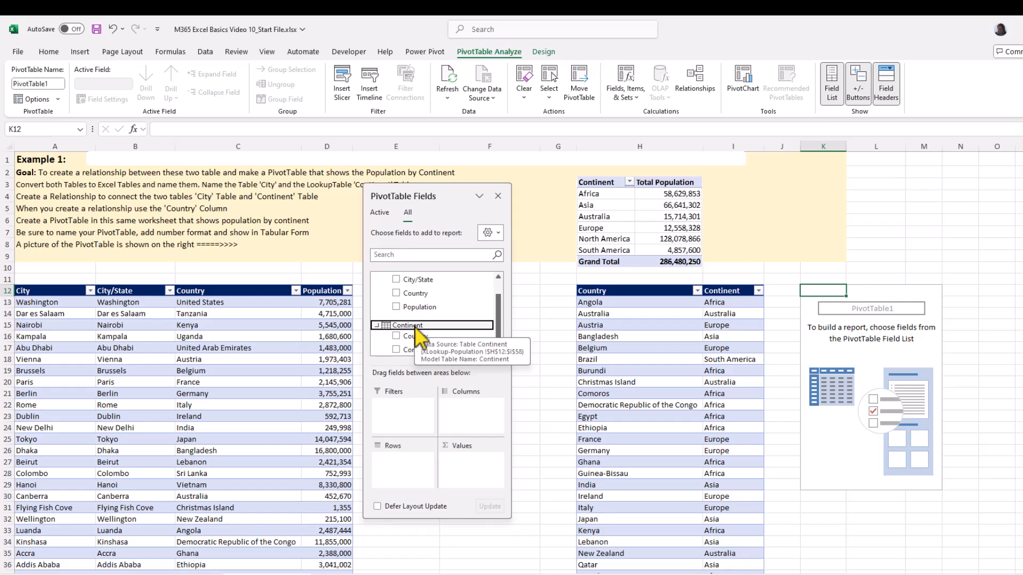
left_click(396, 349)
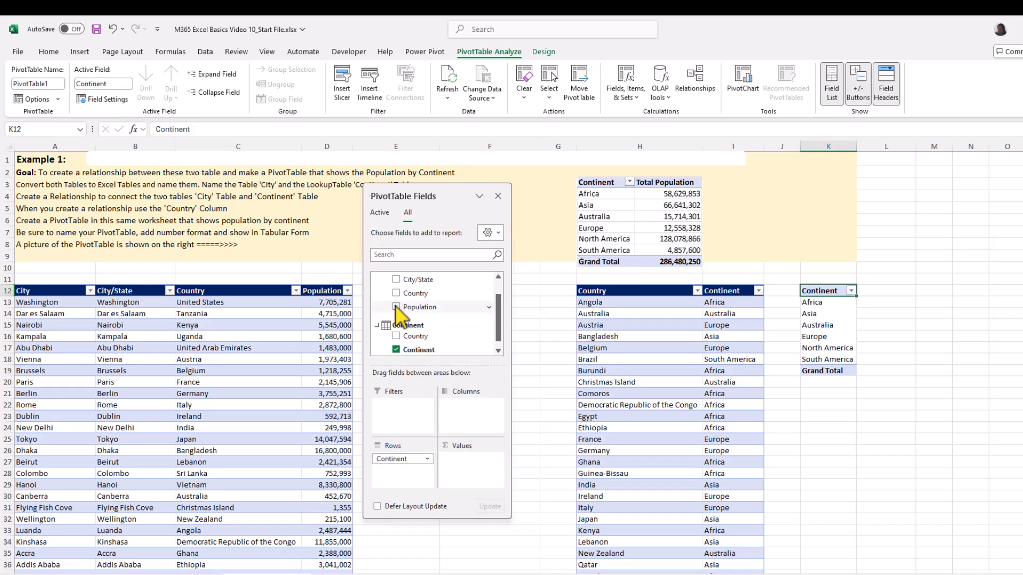
left_click_drag(396, 308, 462, 462)
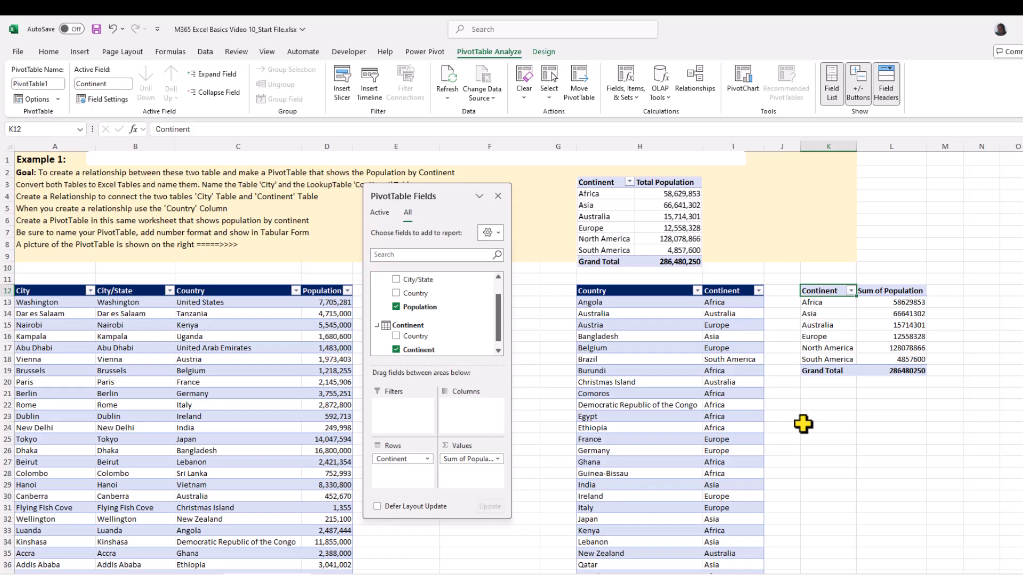
- Show the PivotTable in Tabular Form and rename it with a name beginning "ContinentPopula"
left_click(885, 302)
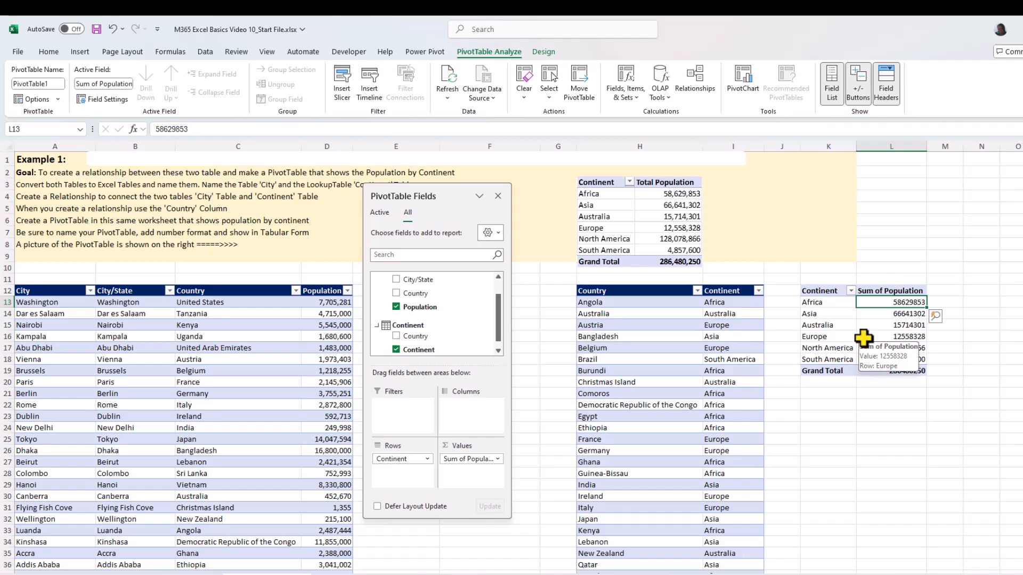
left_click(546, 51)
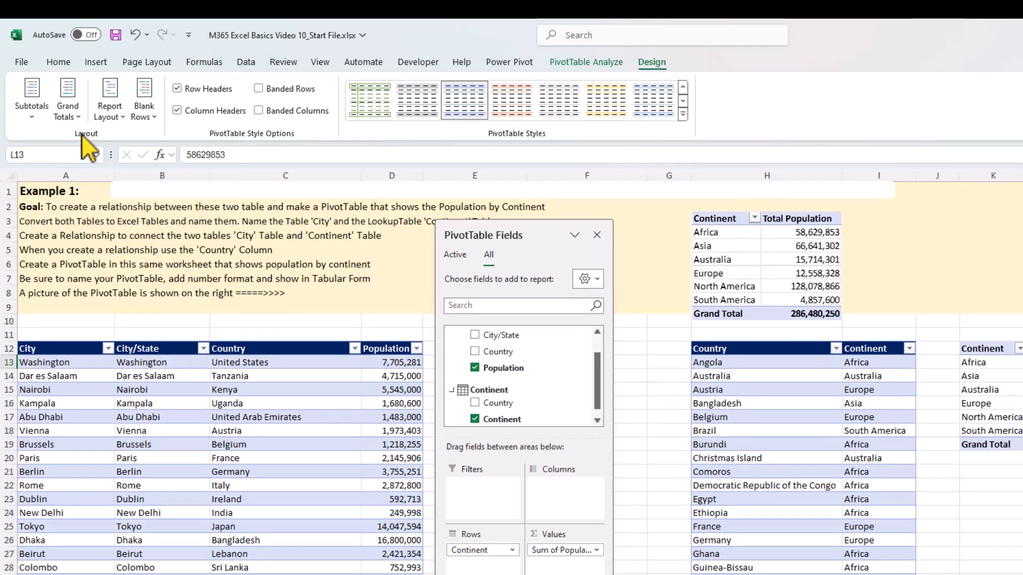
left_click(122, 115)
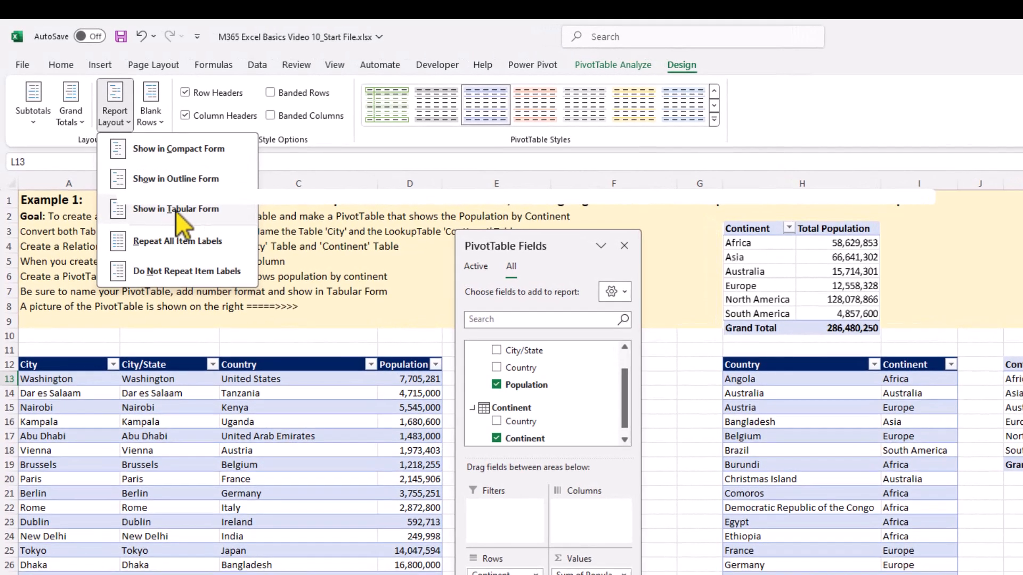
left_click(174, 210)
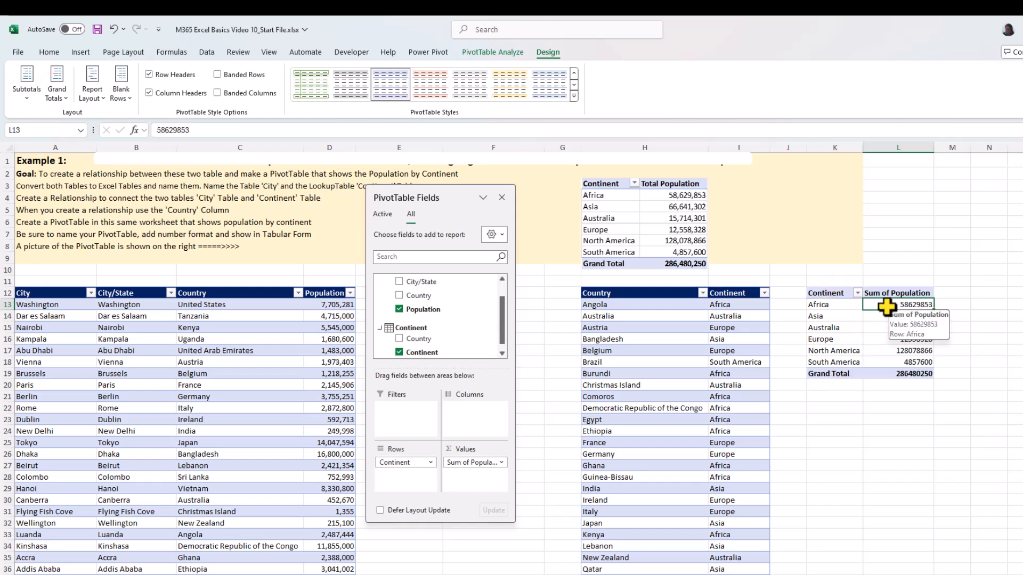
left_click(496, 51)
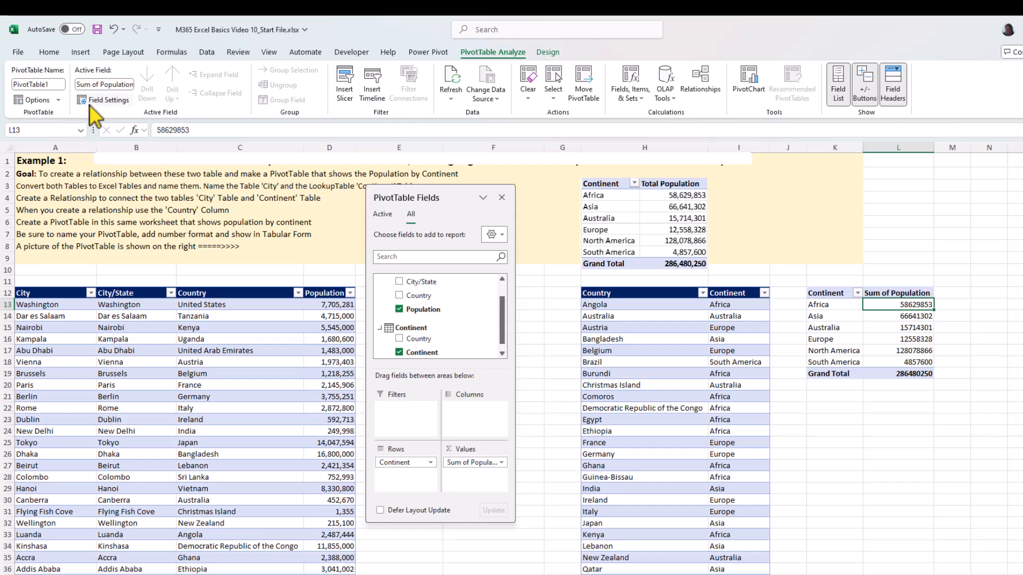
left_click(50, 84)
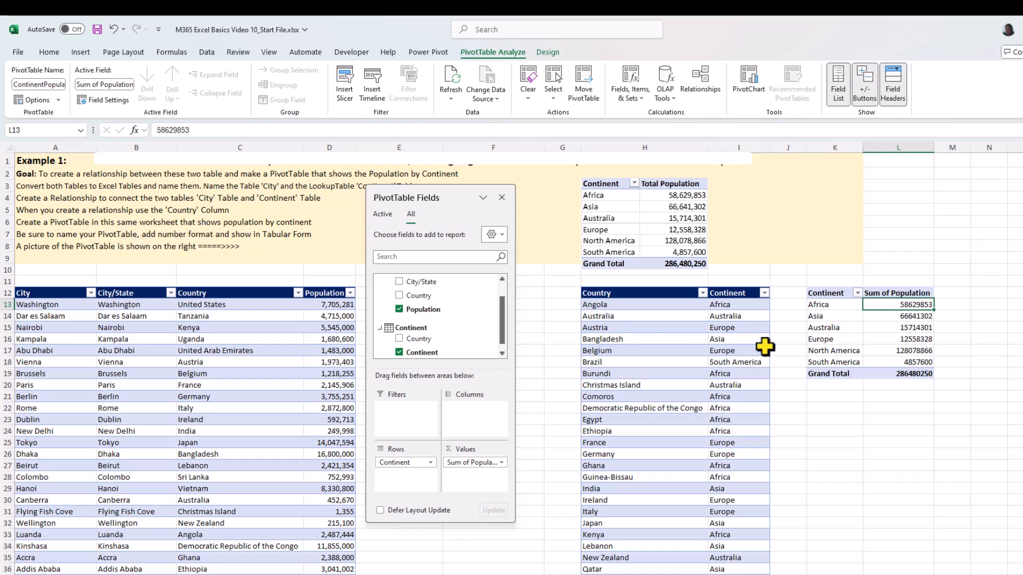
- Format the PivotTable's Sum of Population values as Number with 0 decimal places and the 1000 separator
right_click(899, 306)
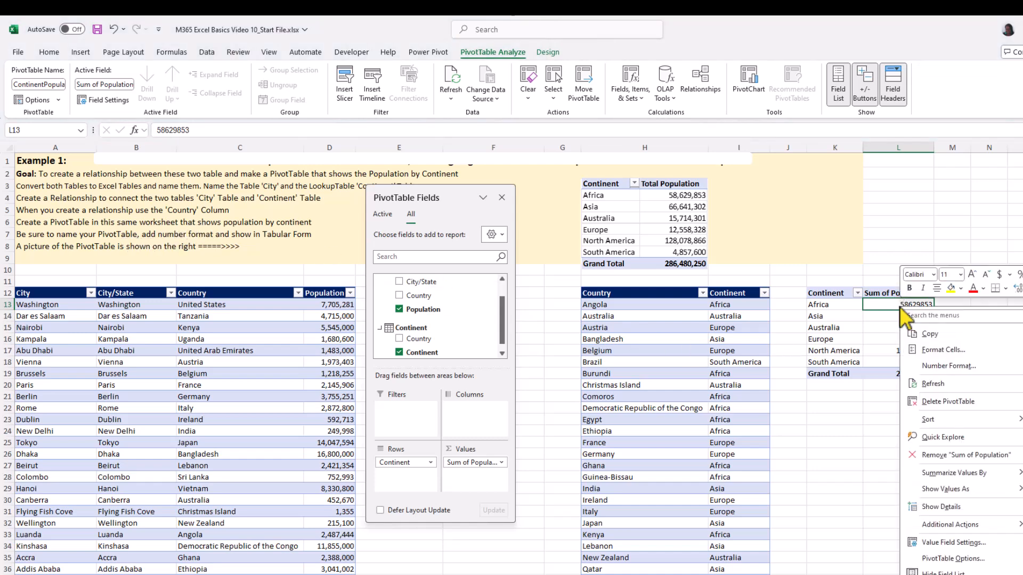
left_click(935, 366)
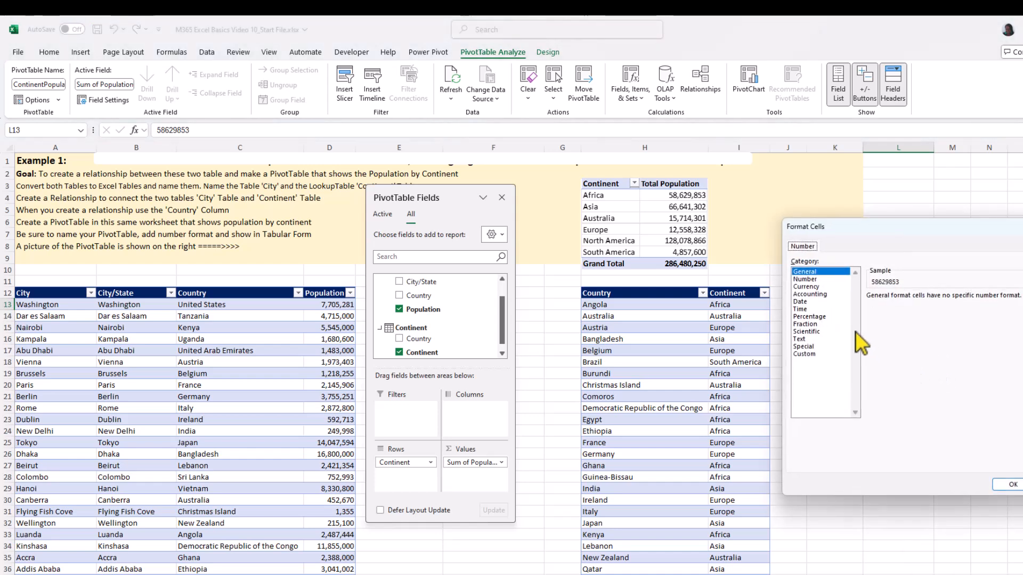
left_click(806, 279)
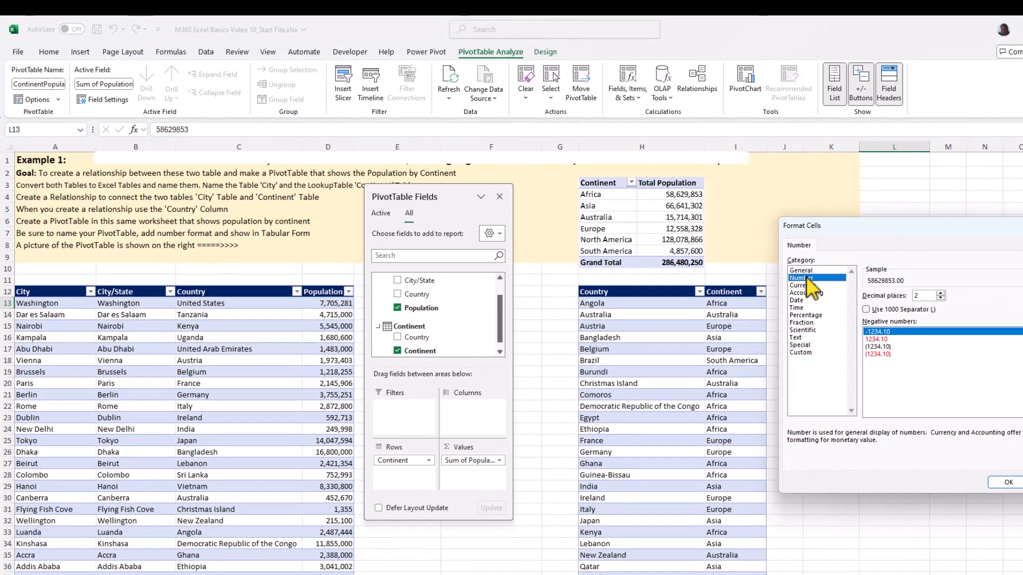
left_click(940, 298)
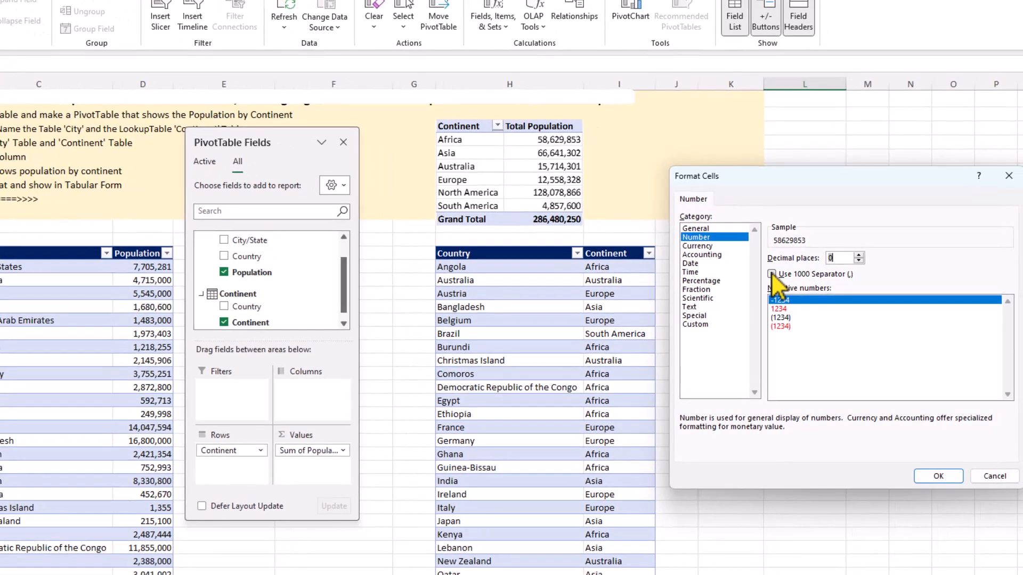
left_click(866, 310)
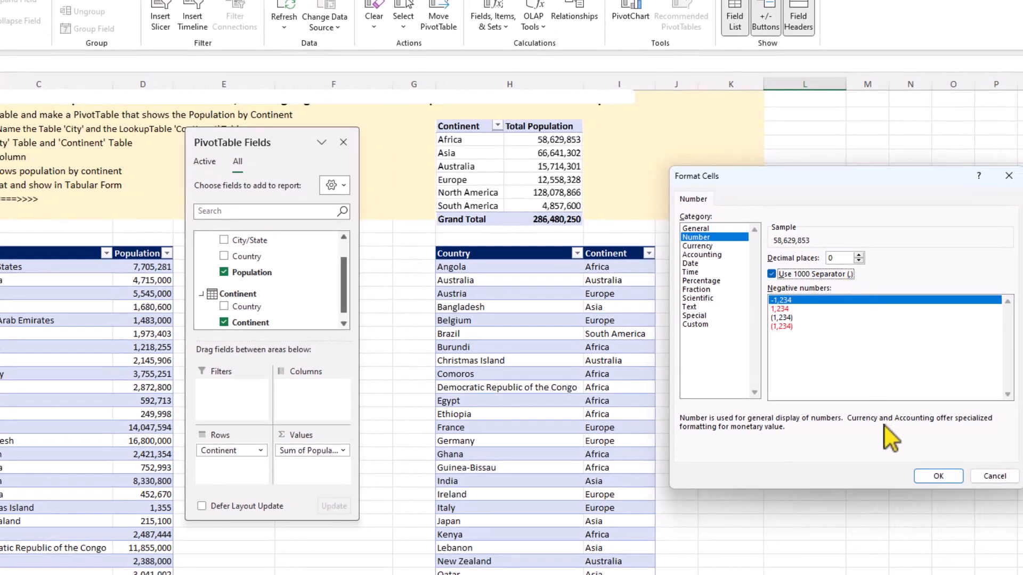
left_click(937, 476)
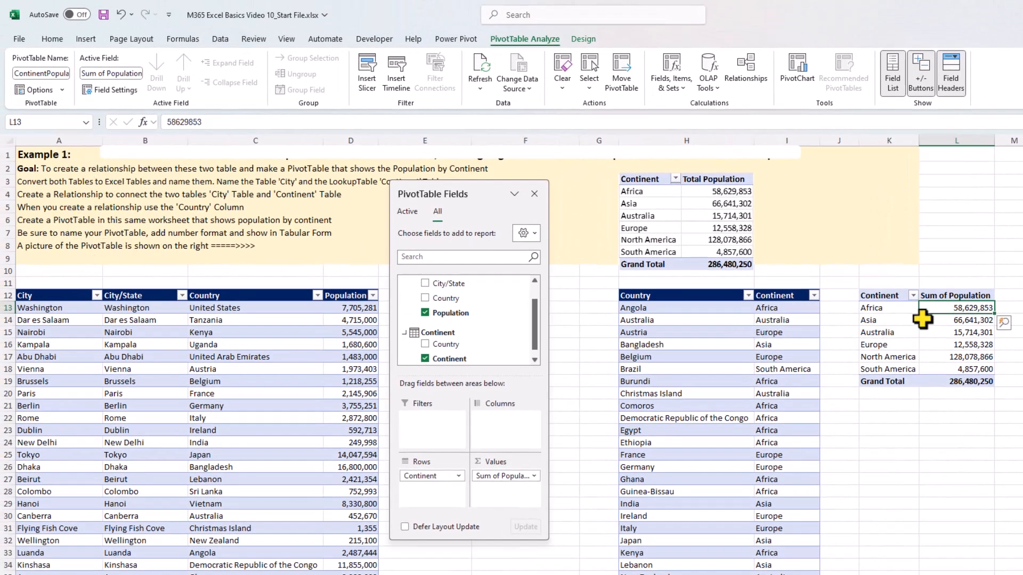
mouse_move(928, 384)
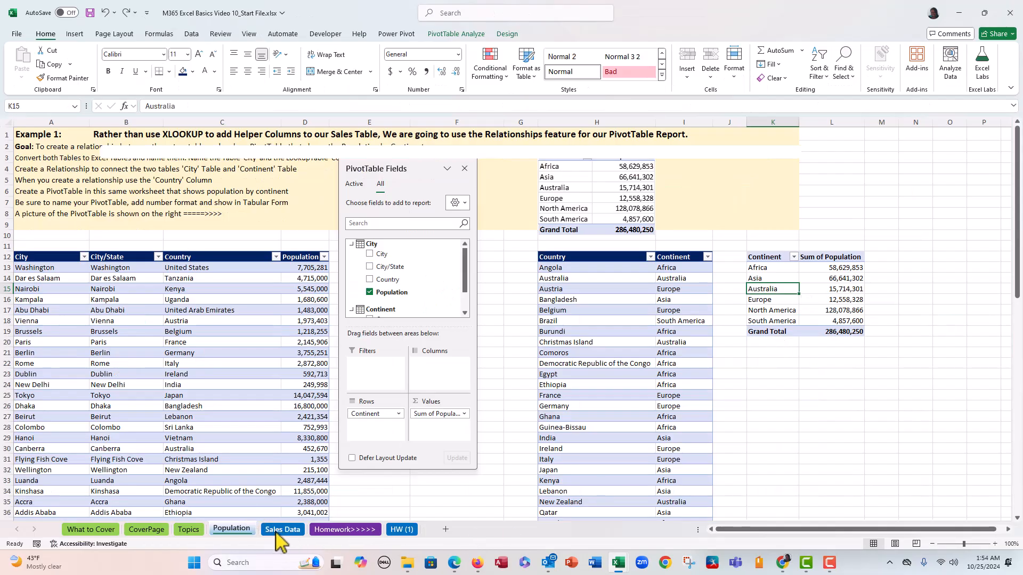
left_click(756, 386)
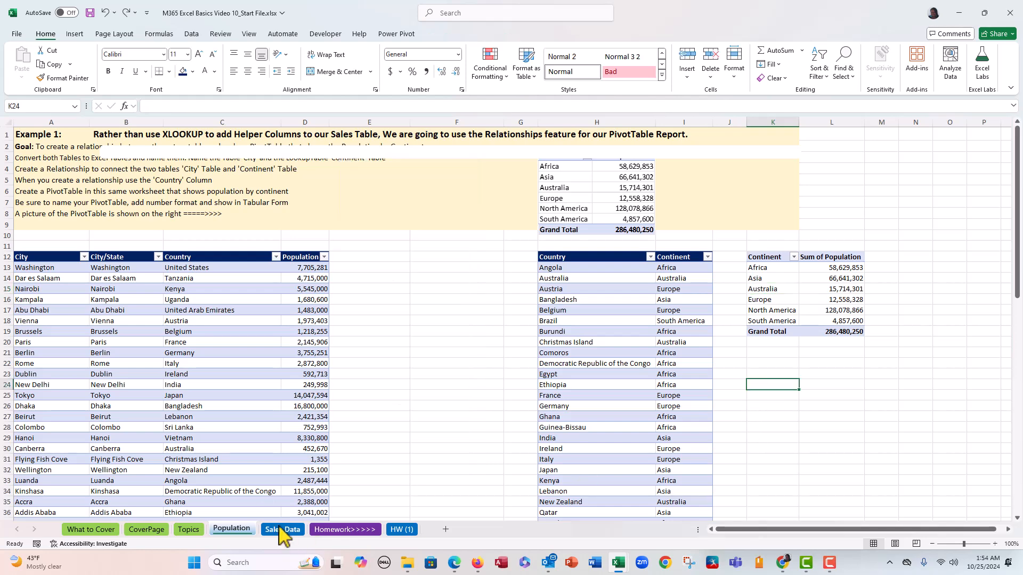
- On the Sales Data sheet, convert the sales records range to an Excel table with headers and name it SalesData
left_click(280, 531)
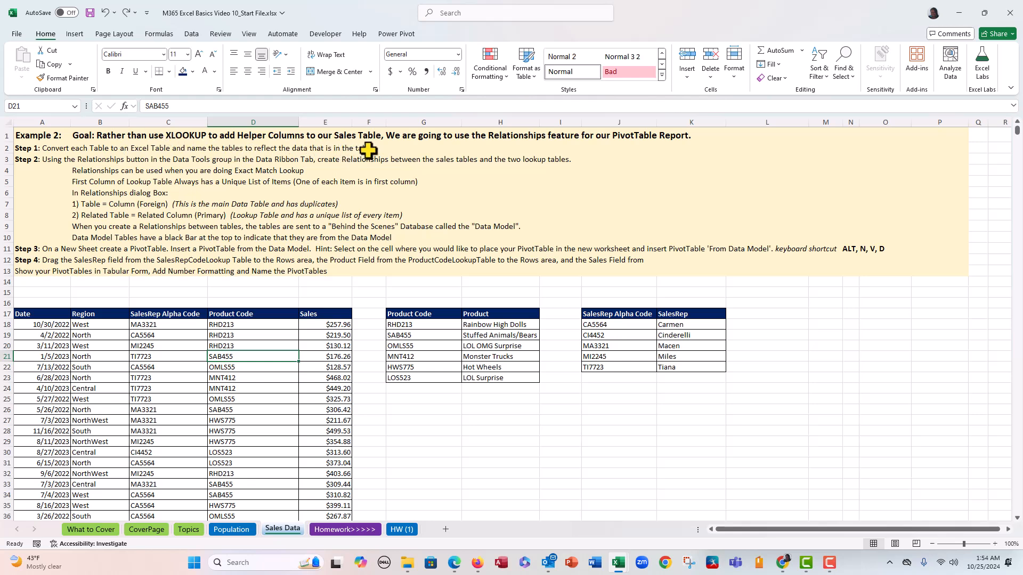
left_click(151, 357)
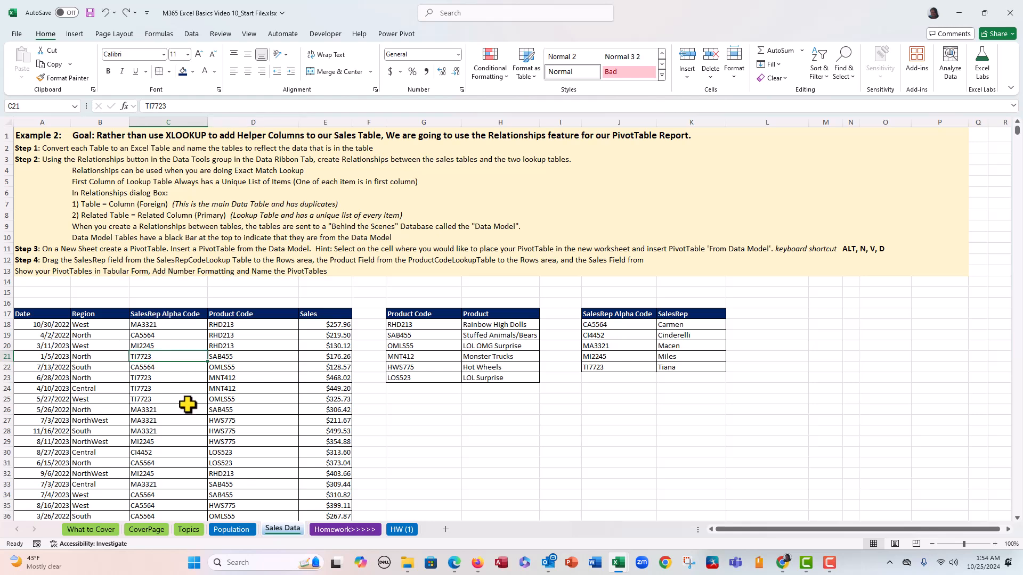
key("ctrl+t")
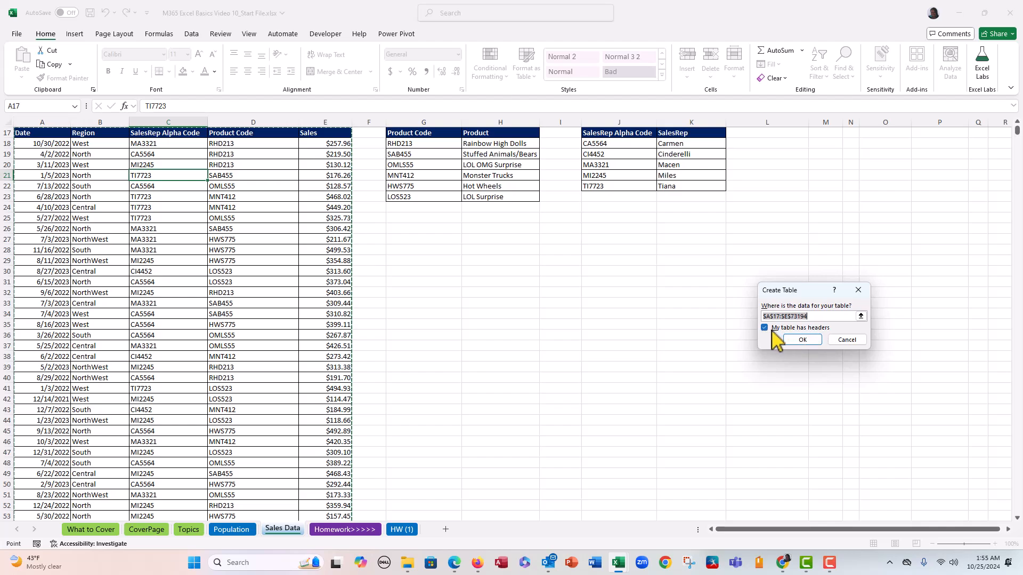
left_click(802, 340)
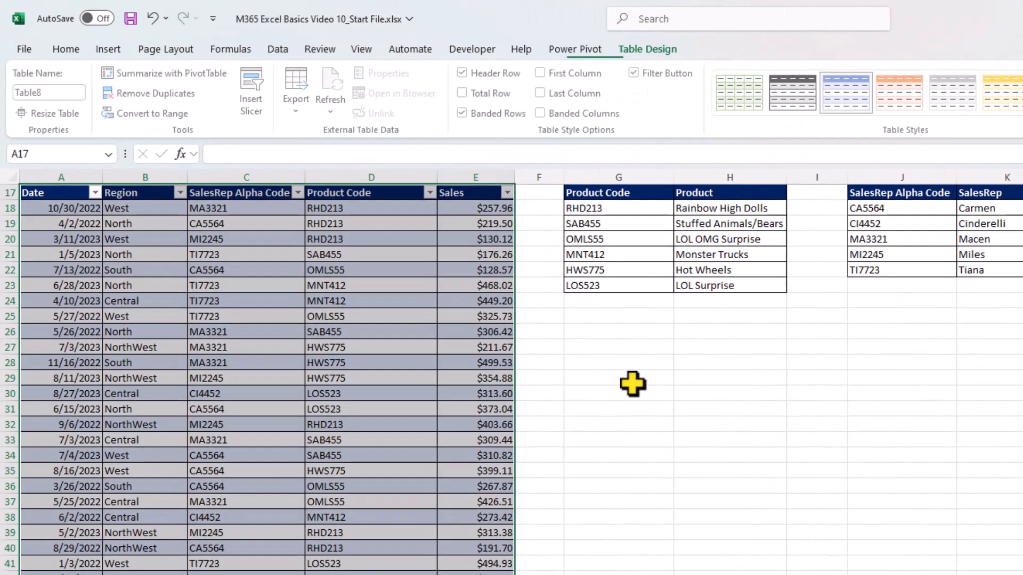
scroll(414, 361, "up", 5)
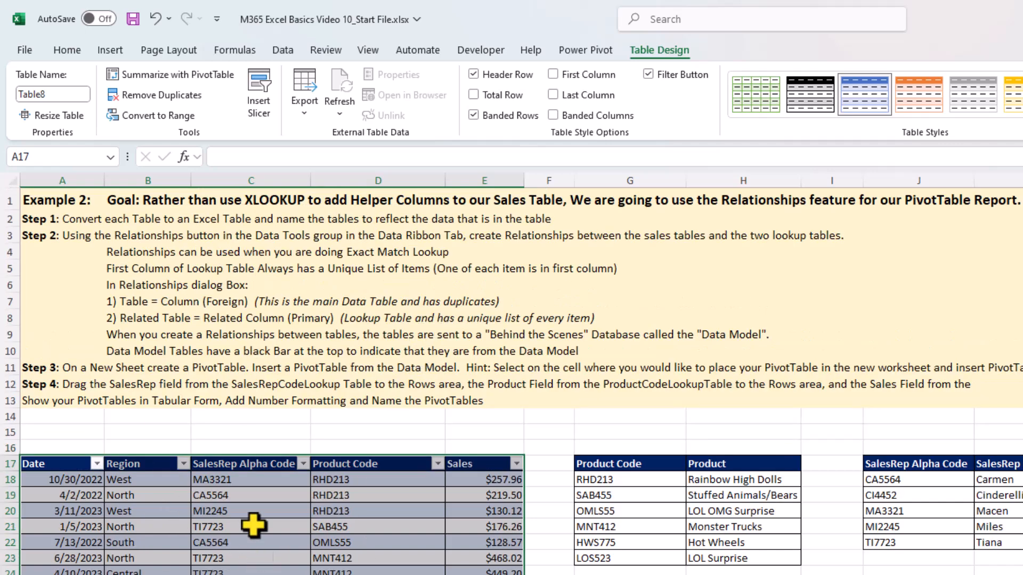
left_click(63, 95)
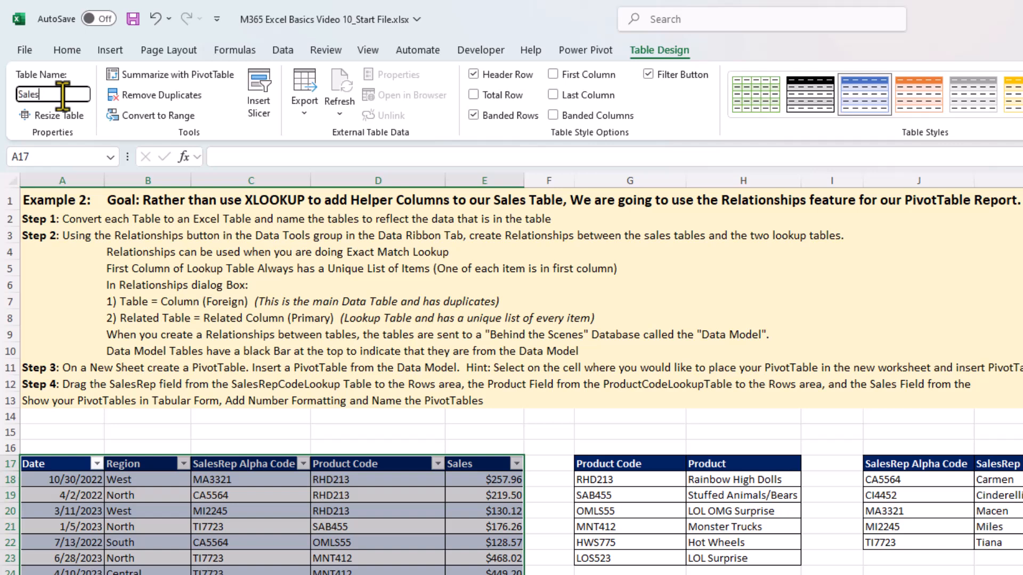
type("SalesD")
- Convert the Product Code and Product list to an Excel table with headers and name it ProductLookup
left_click(716, 496)
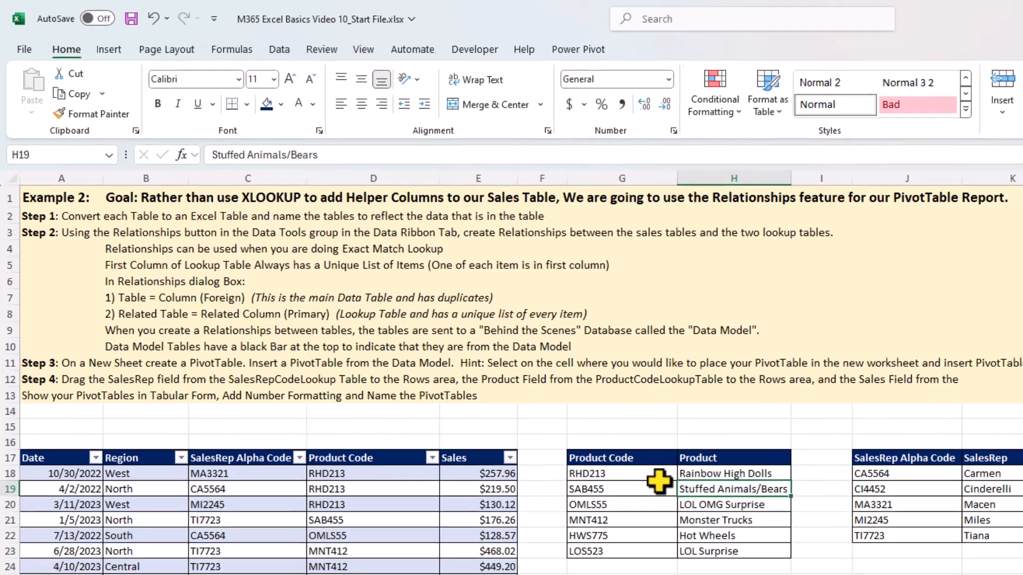
key("ctrl+t")
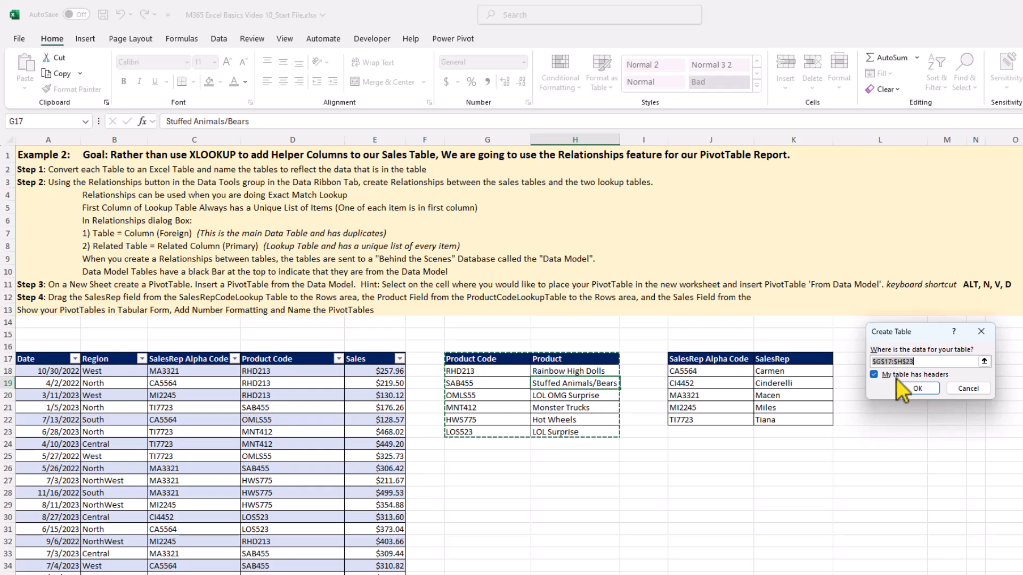
left_click(917, 388)
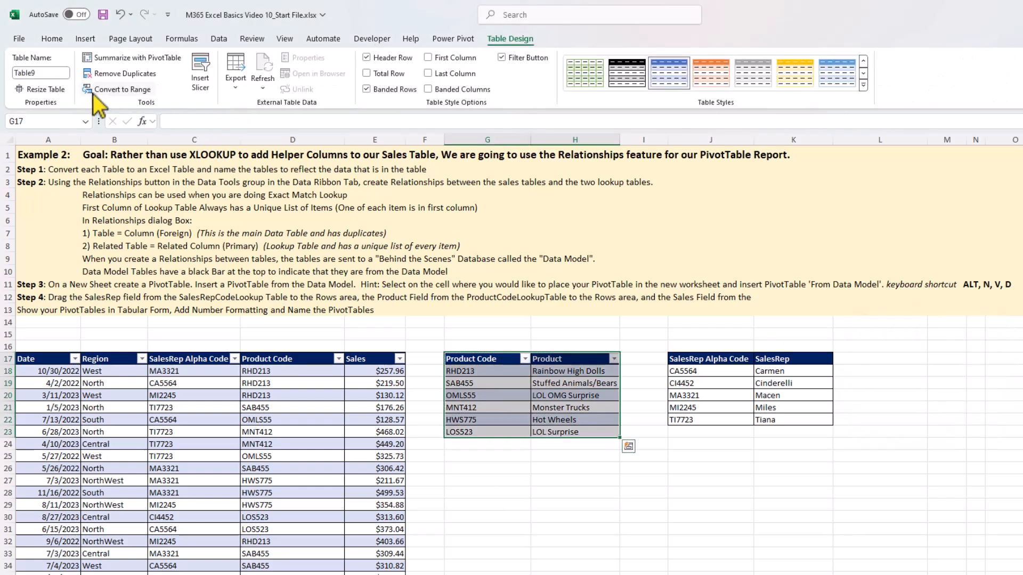
left_click(52, 73)
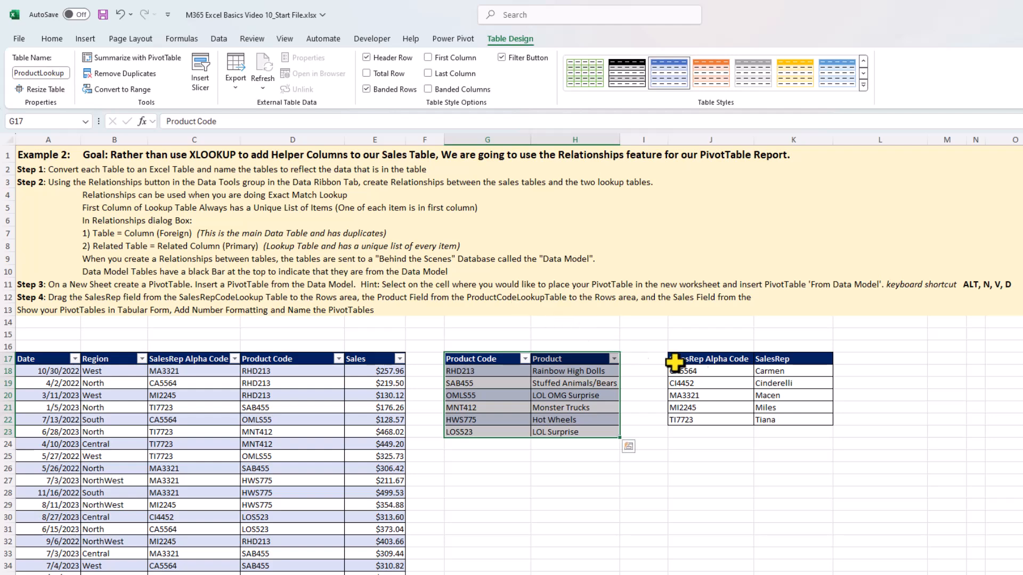
- Convert the SalesRep Alpha Code list to an Excel table with headers and name it SalesRepLookup
left_click(735, 383)
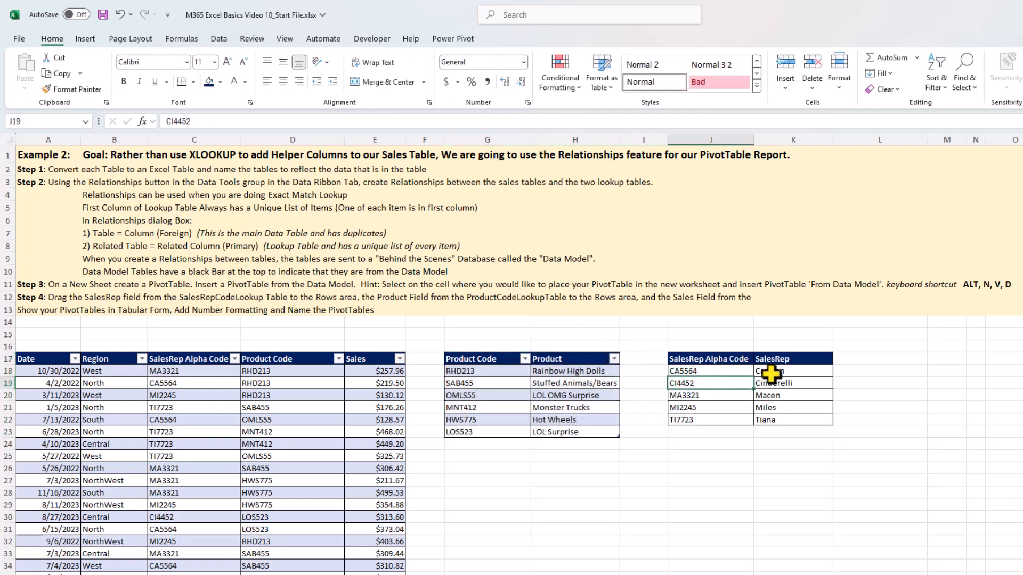
key("ctrl+t")
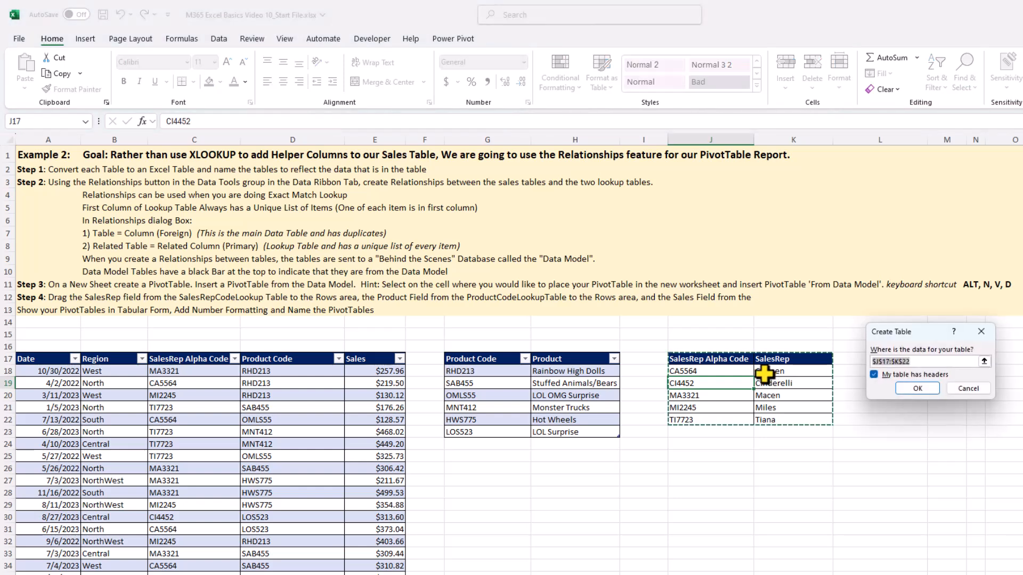
left_click(914, 388)
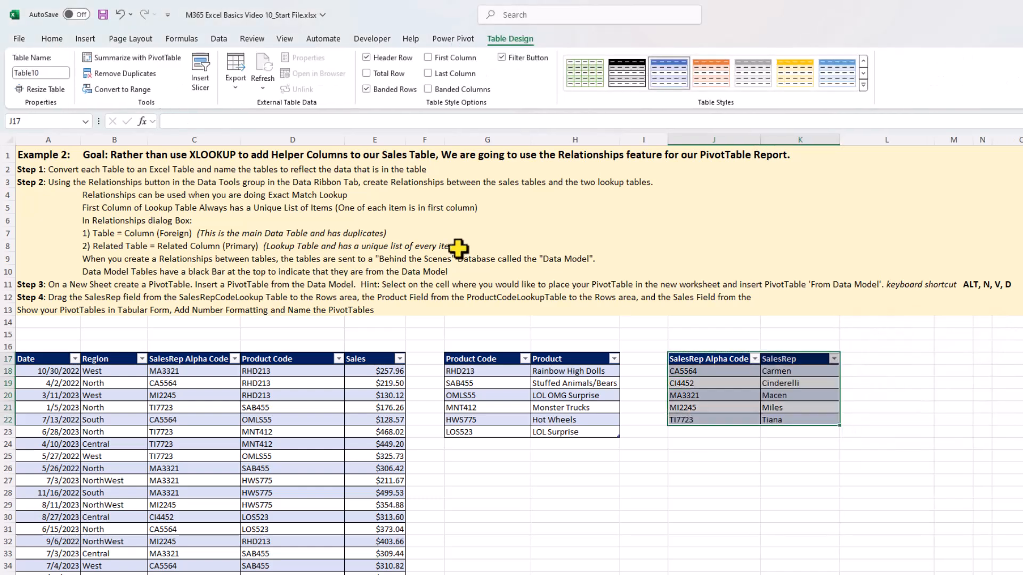
left_click(45, 73)
type("SalesRep")
key("Return")
- Examine the extent of the SalesData table down to its last record and return to the start of the sheet
left_click(328, 394)
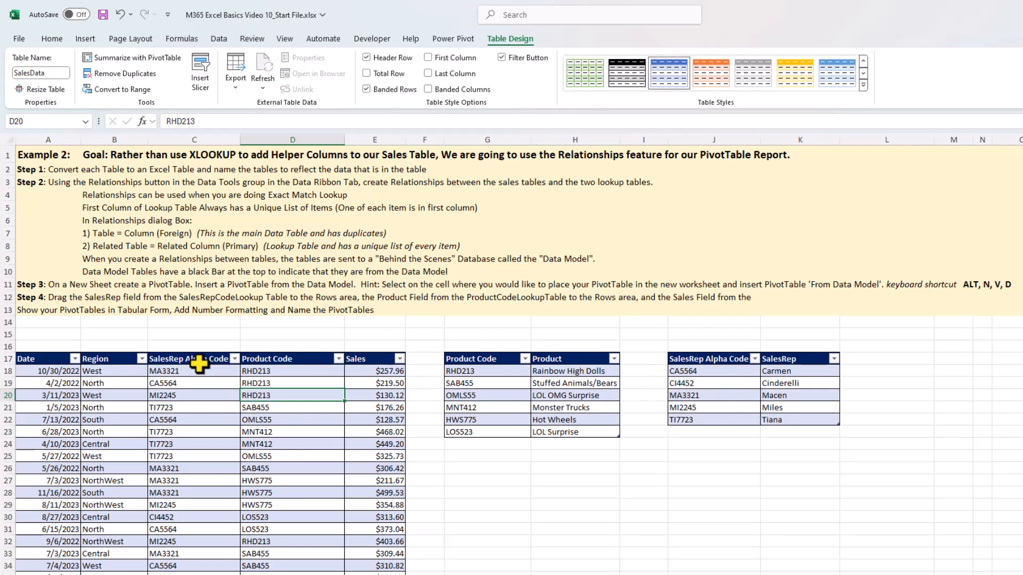
left_click(101, 371)
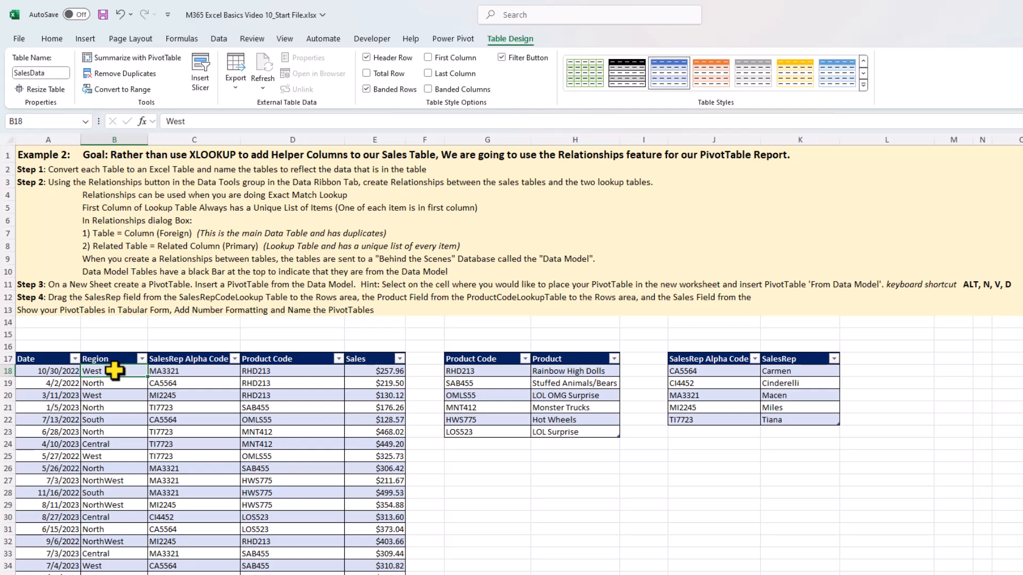
key("ctrl+Down")
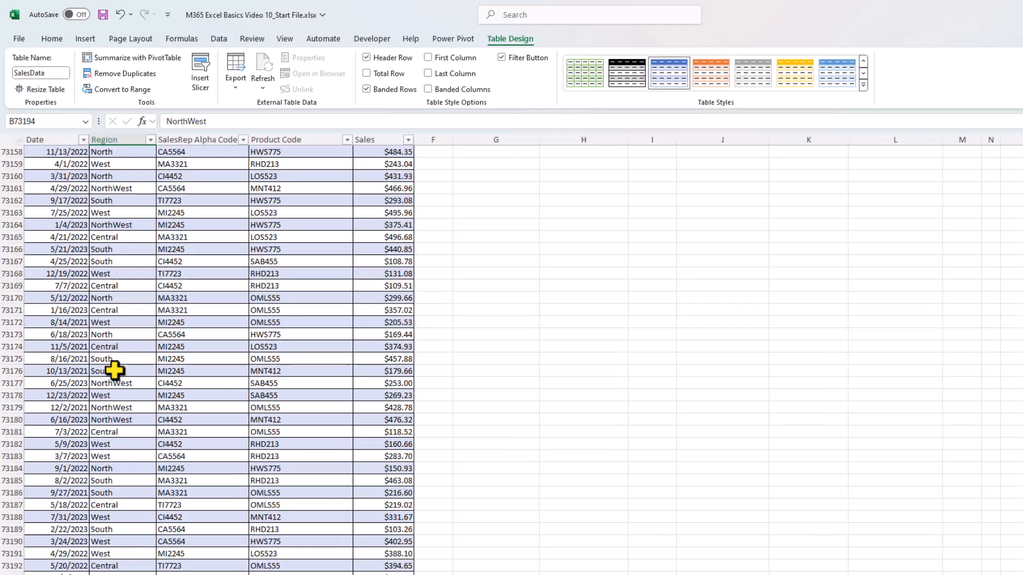
scroll(112, 440, "down", 2)
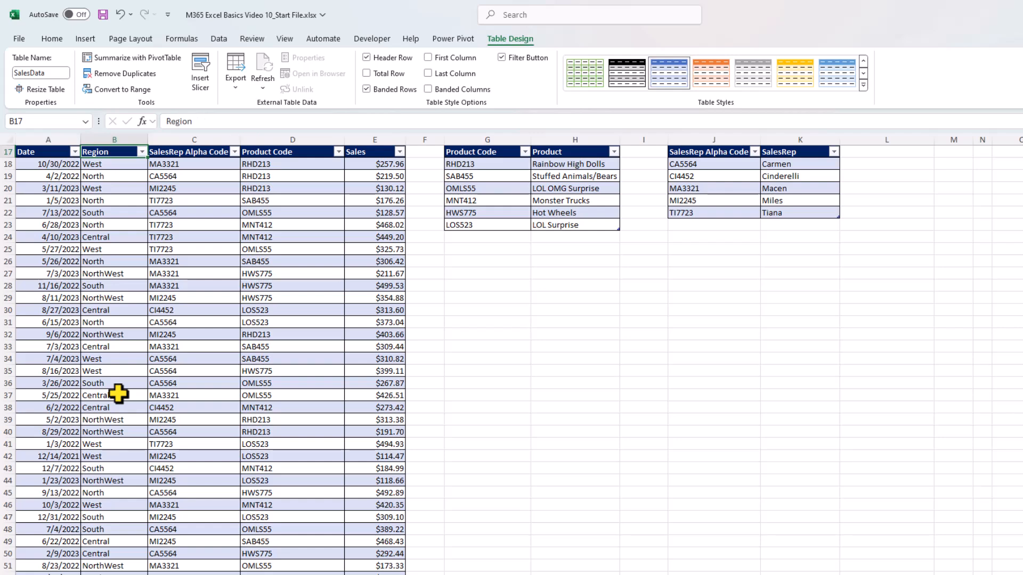
scroll(118, 393, "up", 5)
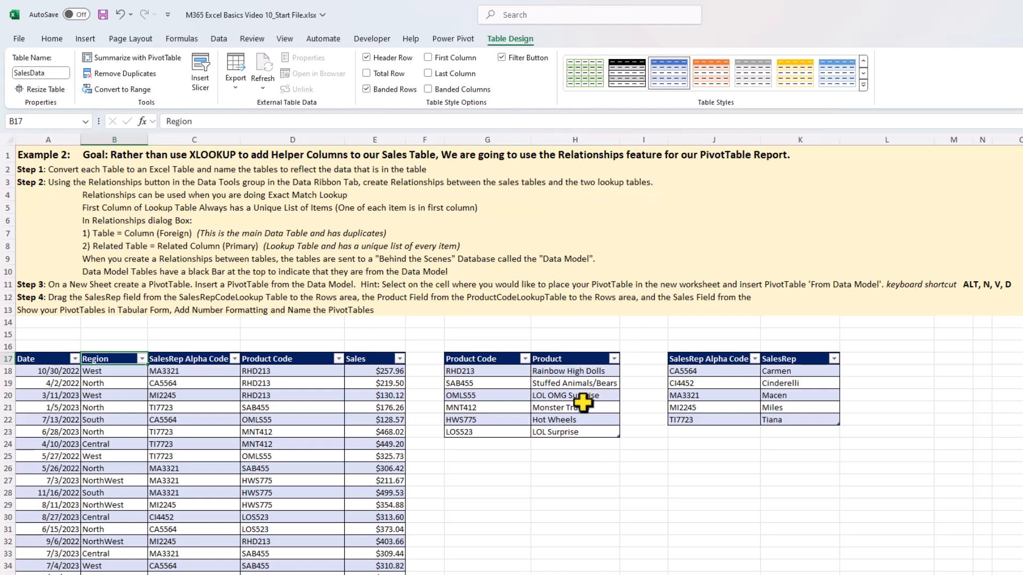
- Start a new data-model relationship with SalesData as the table and Product Code as its foreign column
left_click(218, 38)
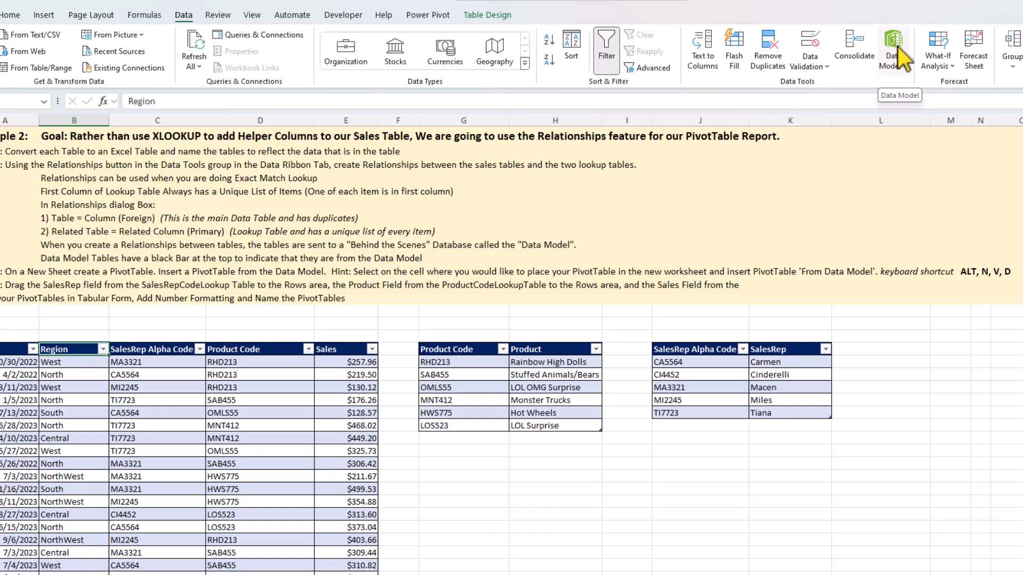
left_click(905, 66)
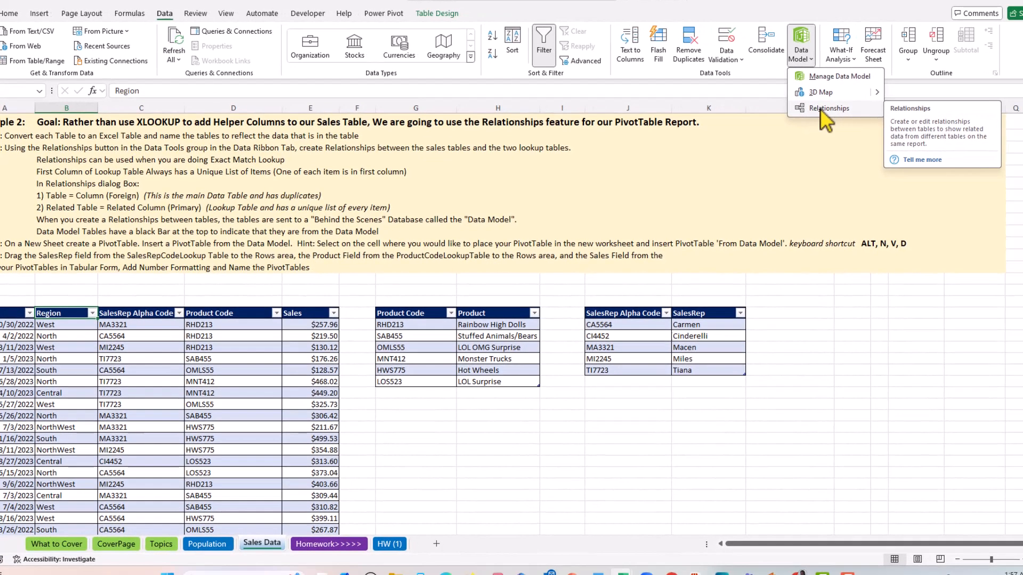
left_click(819, 109)
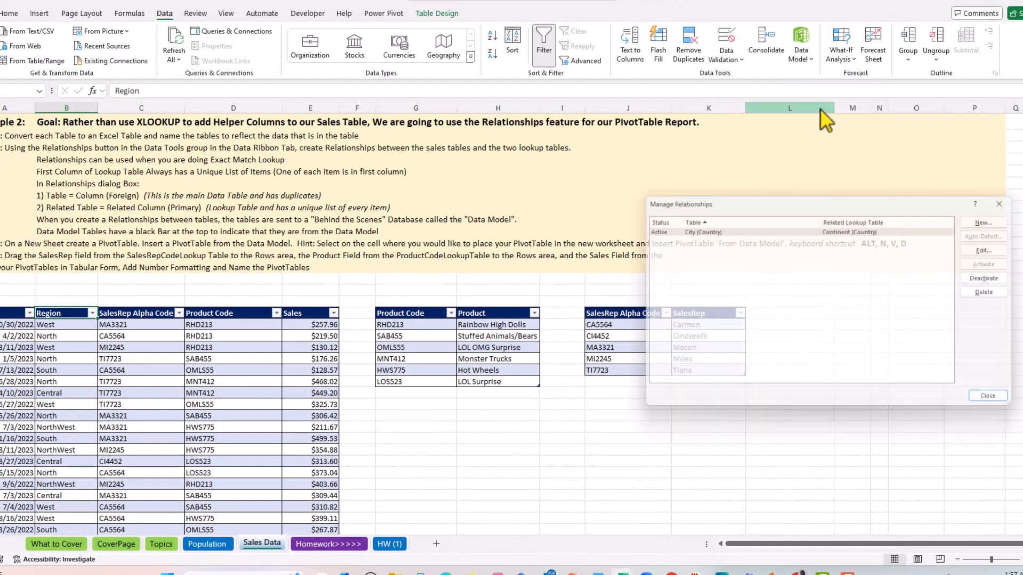
left_click_drag(762, 200, 489, 229)
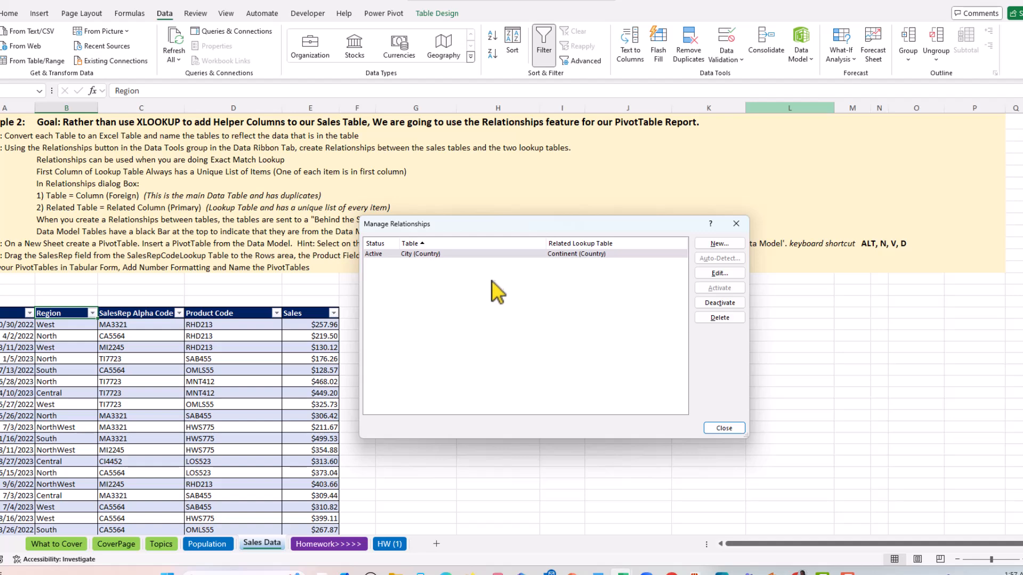
left_click(721, 243)
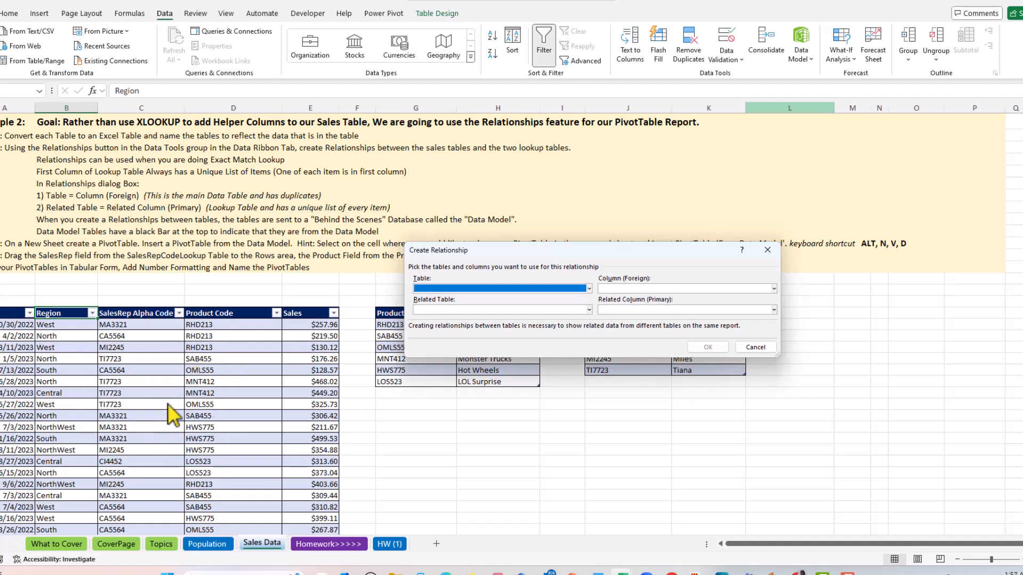
left_click(589, 289)
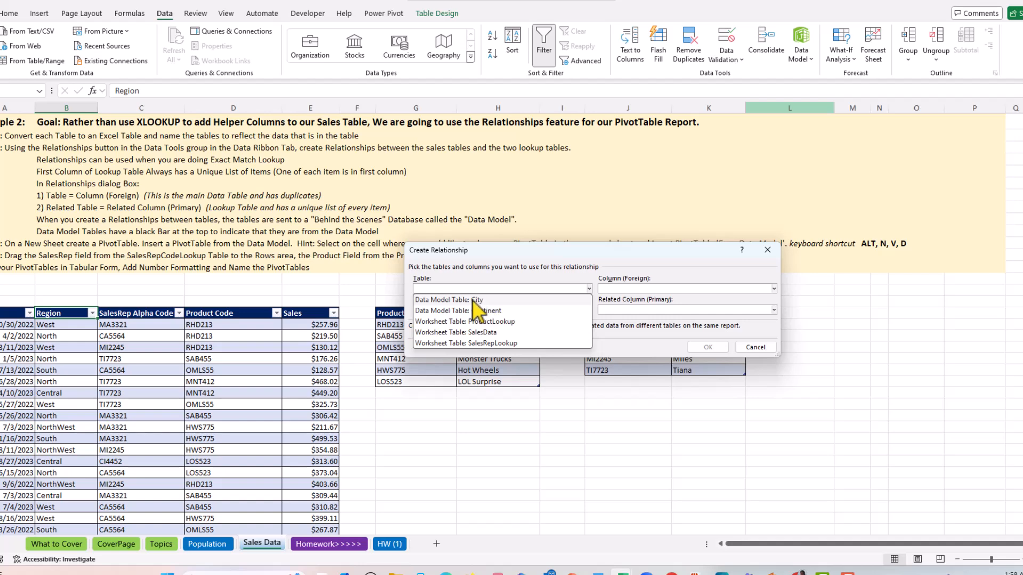
left_click(436, 332)
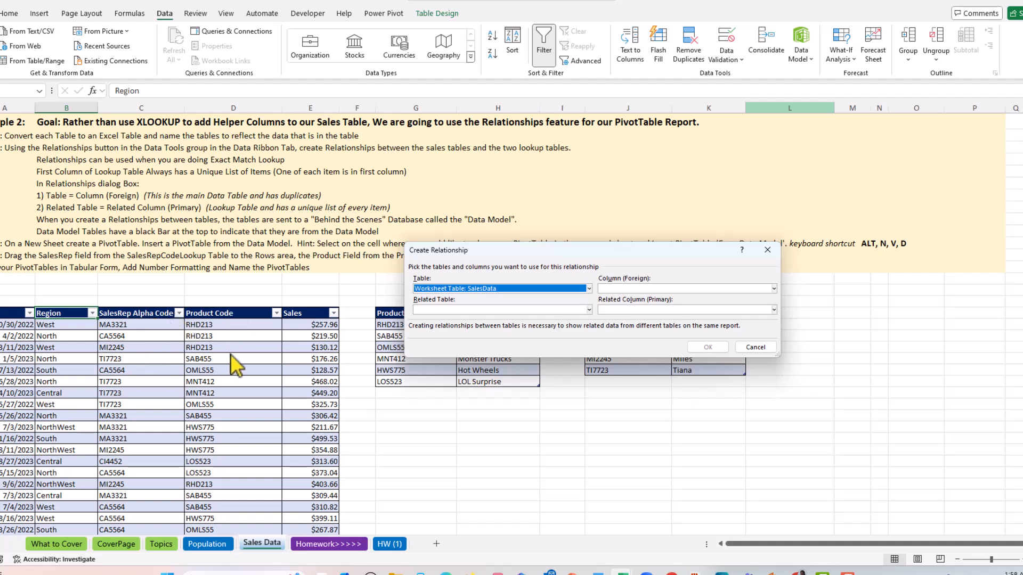
left_click_drag(536, 256, 656, 227)
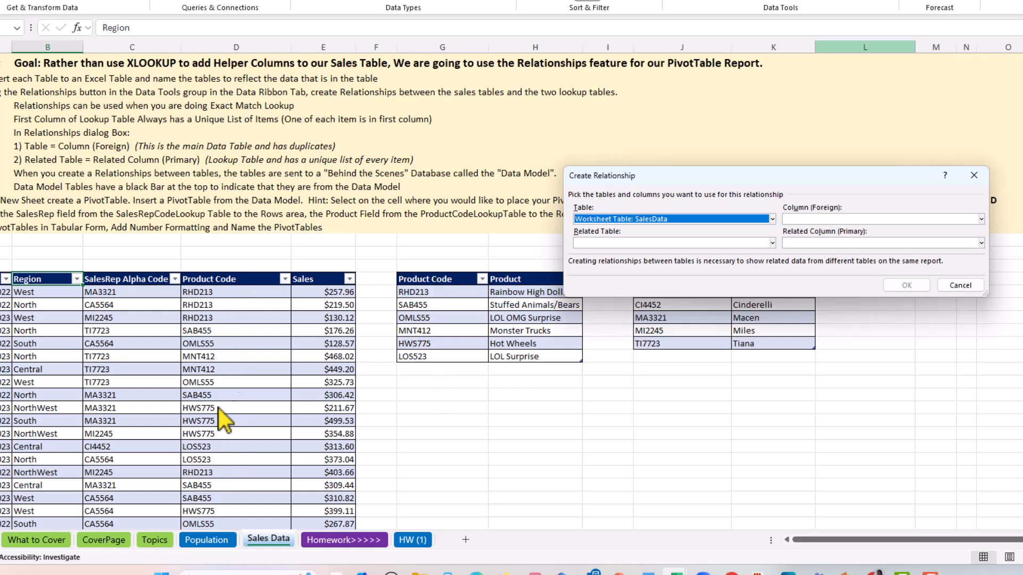
left_click(981, 219)
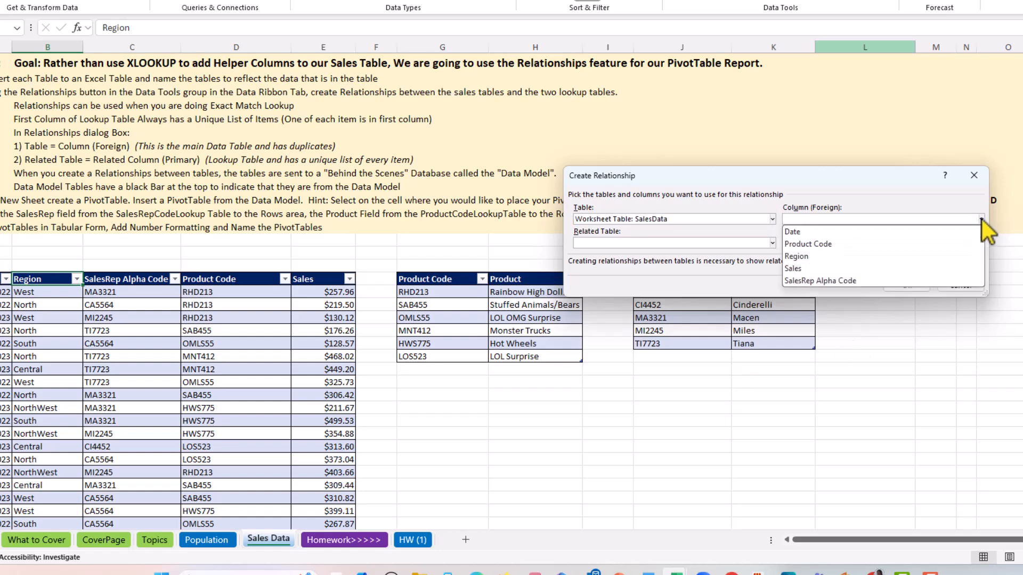
left_click(808, 244)
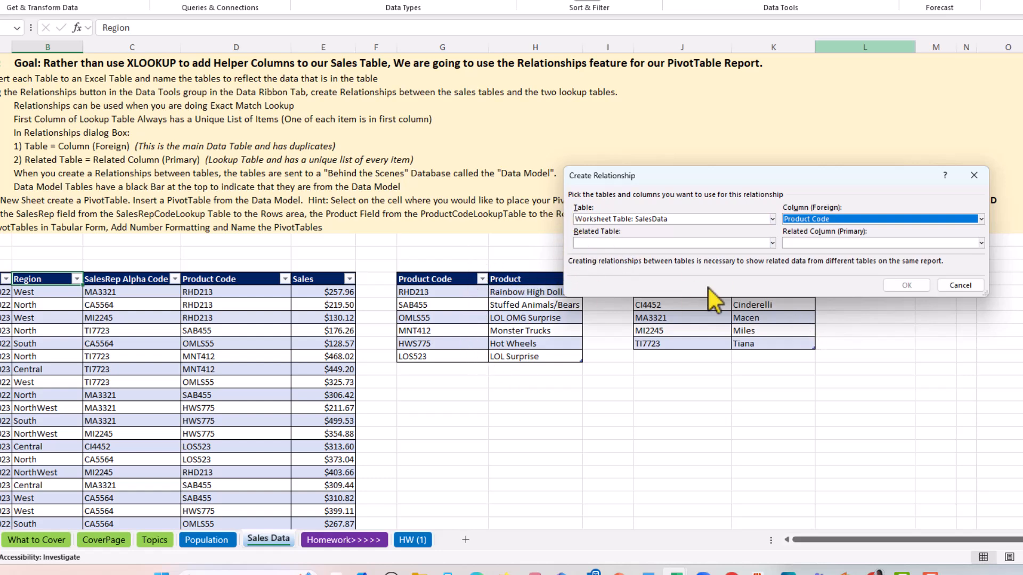
- Set ProductLookup as the related table with Product Code as the primary column and create the relationship
left_click(772, 244)
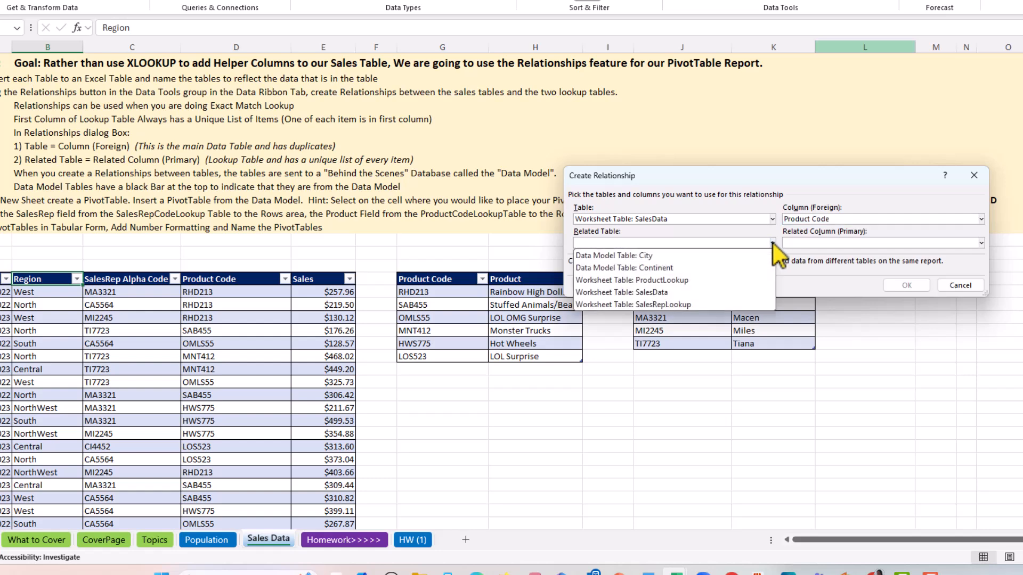
left_click(634, 280)
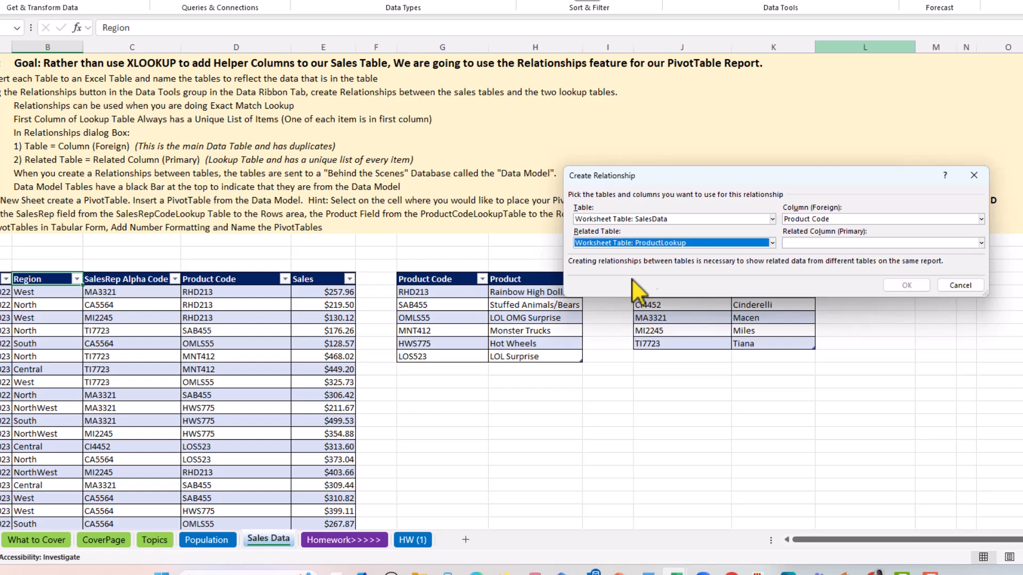
left_click(982, 243)
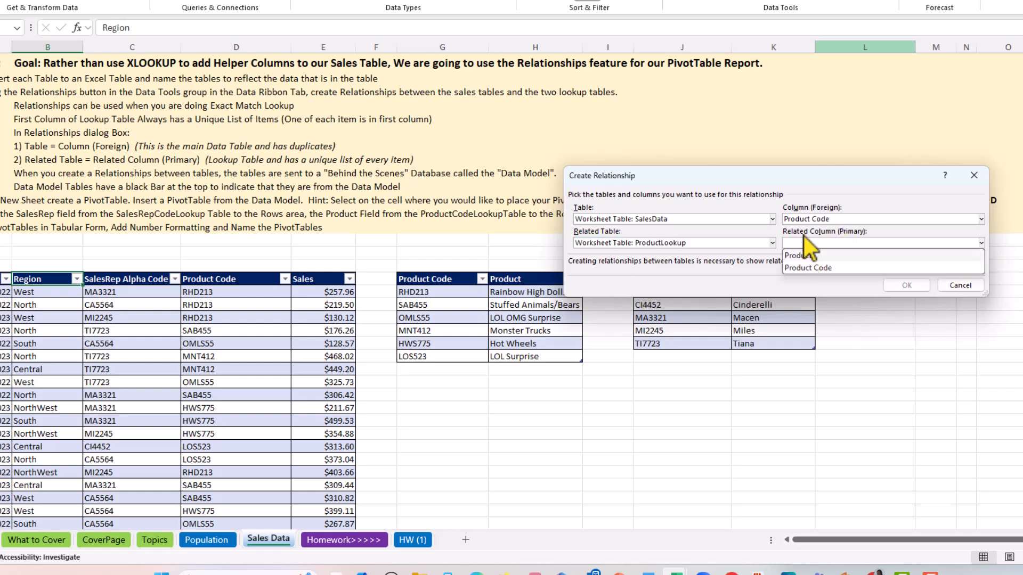
left_click(808, 270)
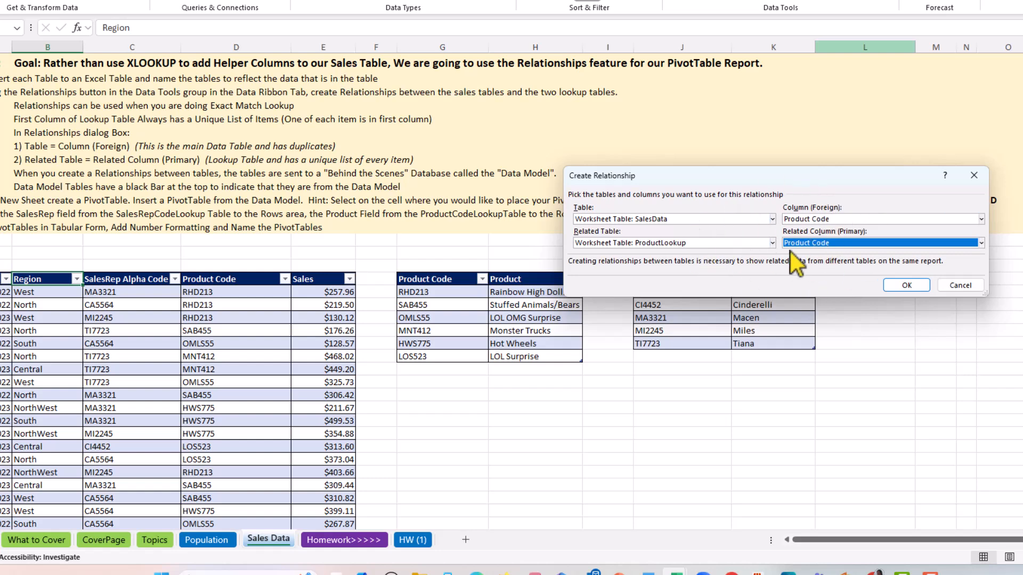
left_click(906, 286)
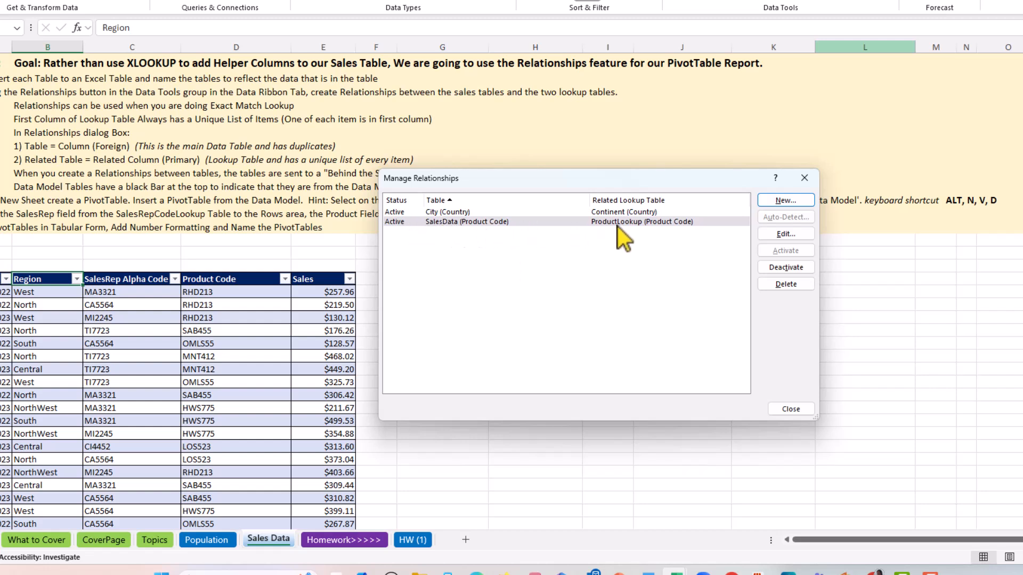
- Start another relationship with the SalesData data model table and SalesRep Alpha Code as its foreign column
left_click(786, 200)
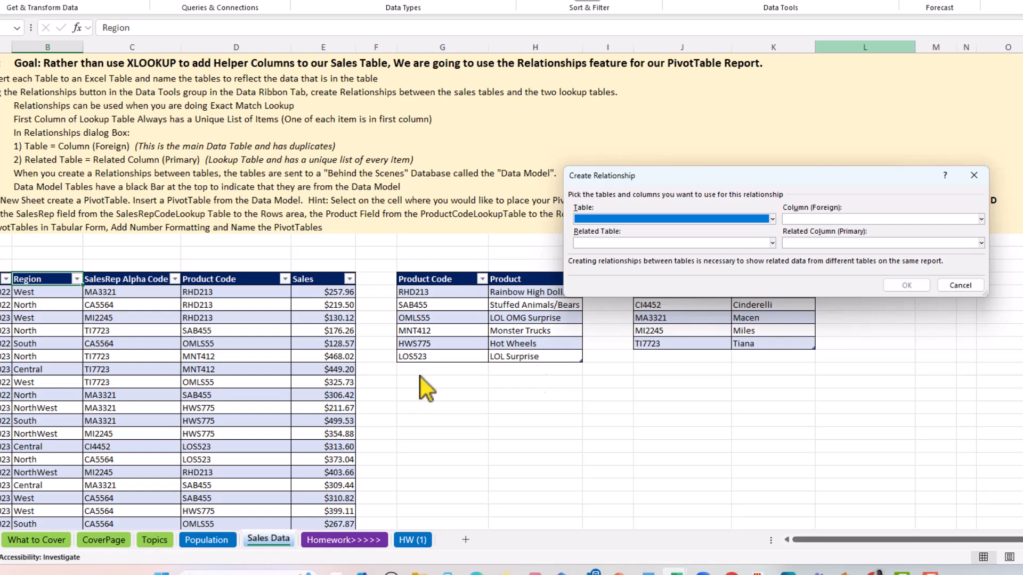
left_click_drag(667, 174, 626, 403)
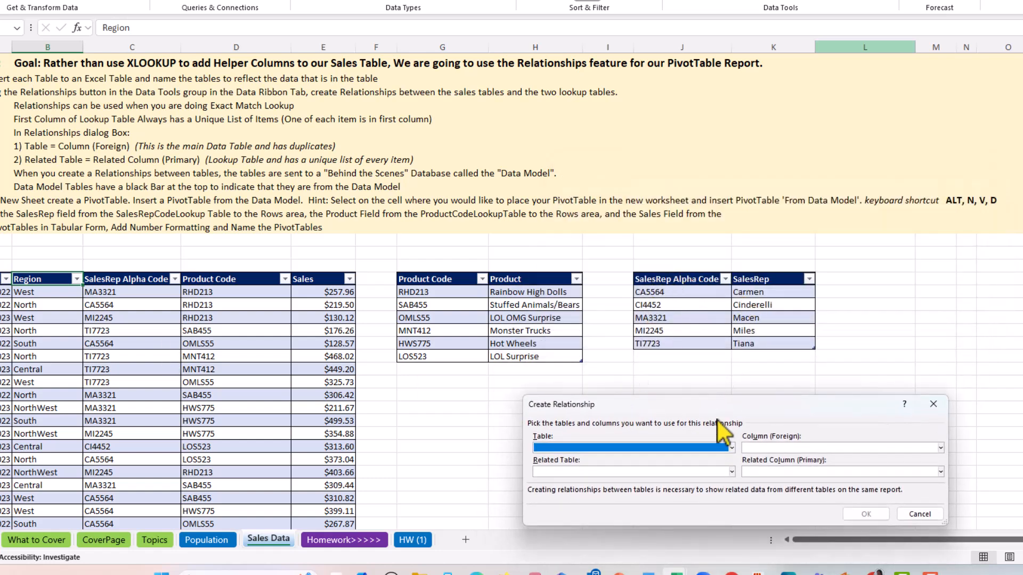
left_click_drag(714, 409, 376, 149)
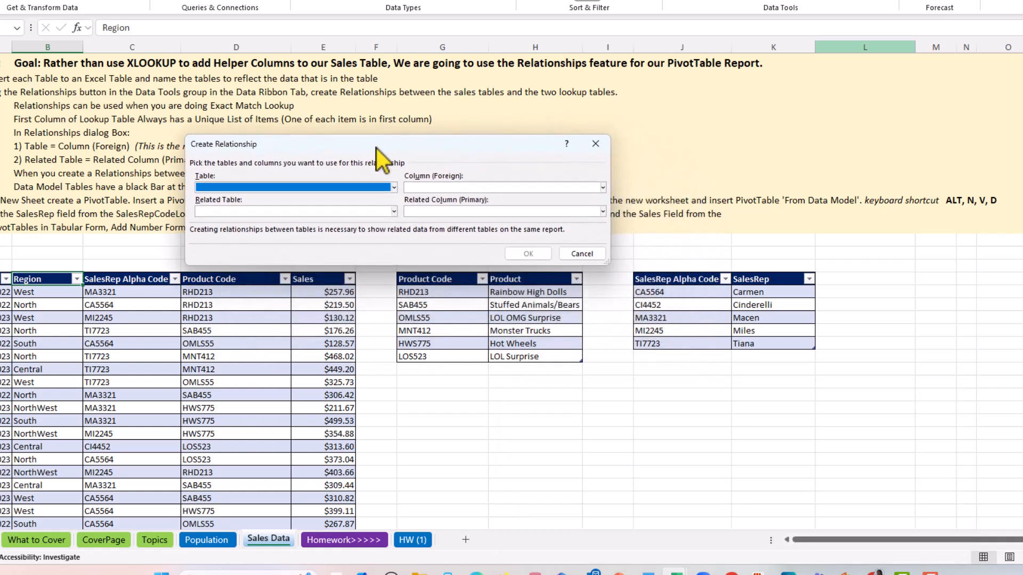
left_click(394, 188)
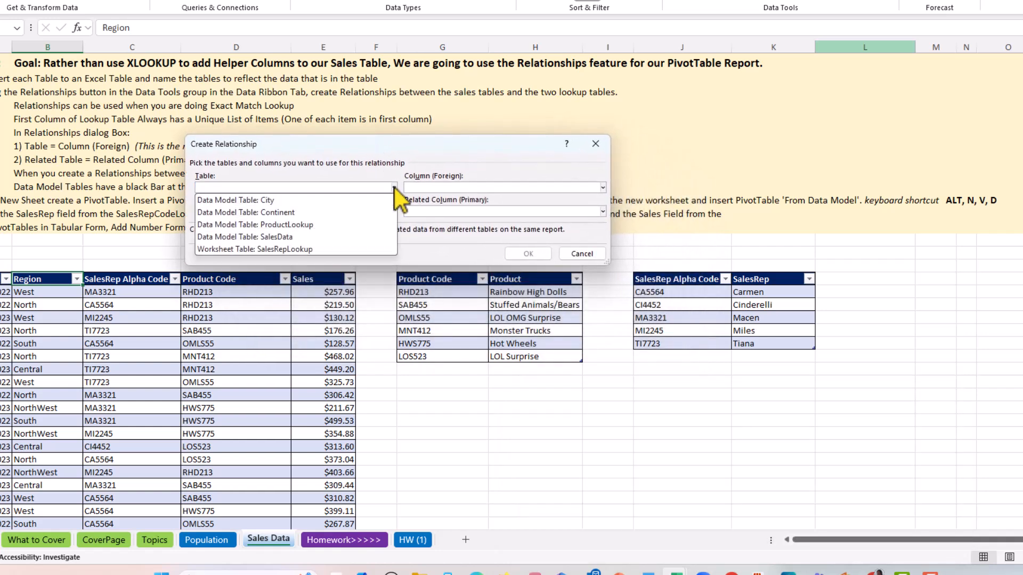
left_click(234, 238)
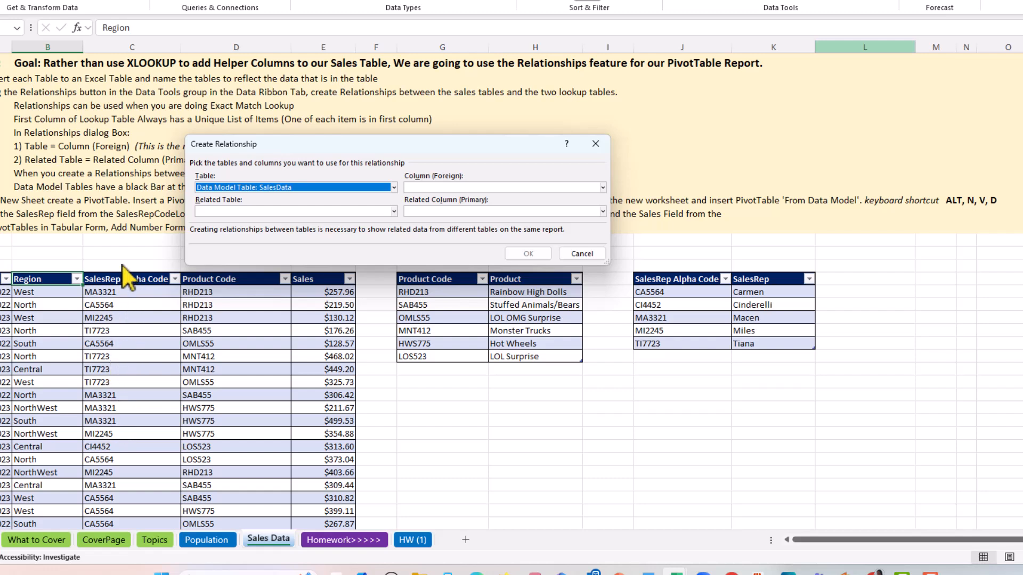
left_click(603, 187)
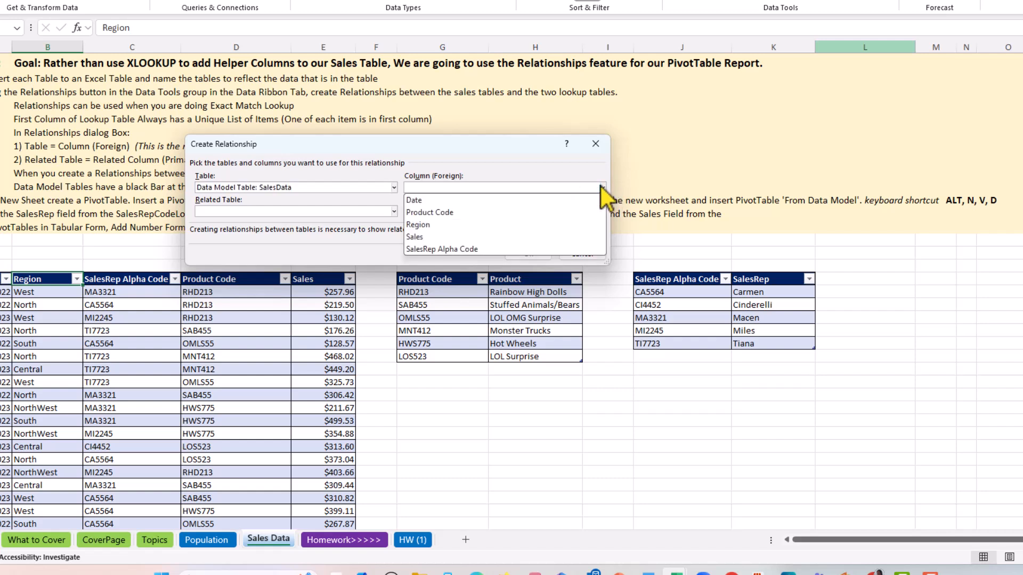
left_click(450, 247)
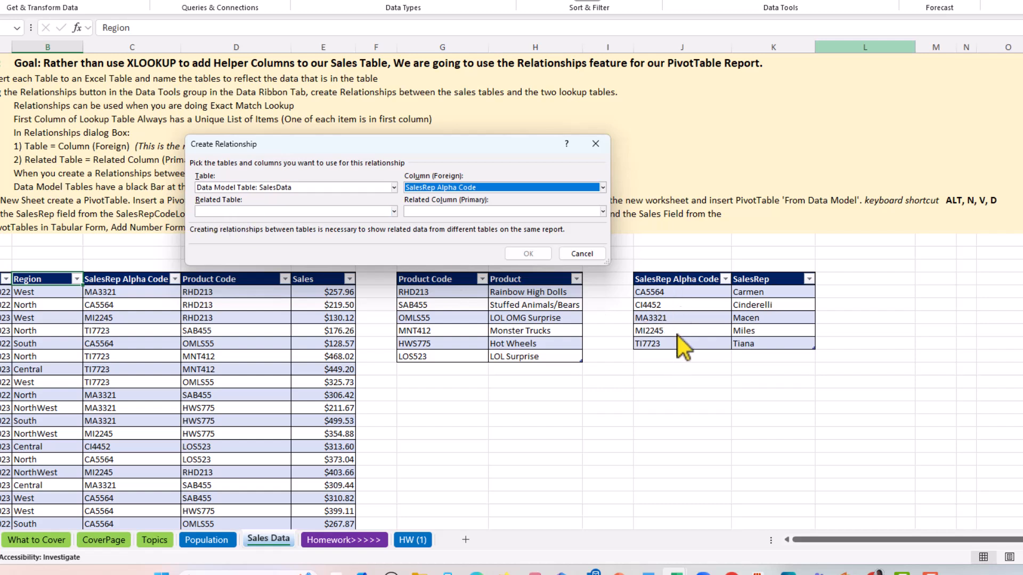
- Relate it to SalesRepLookup with SalesRep Alpha Code as the primary column, create the relationship and close the relationship manager
left_click(394, 212)
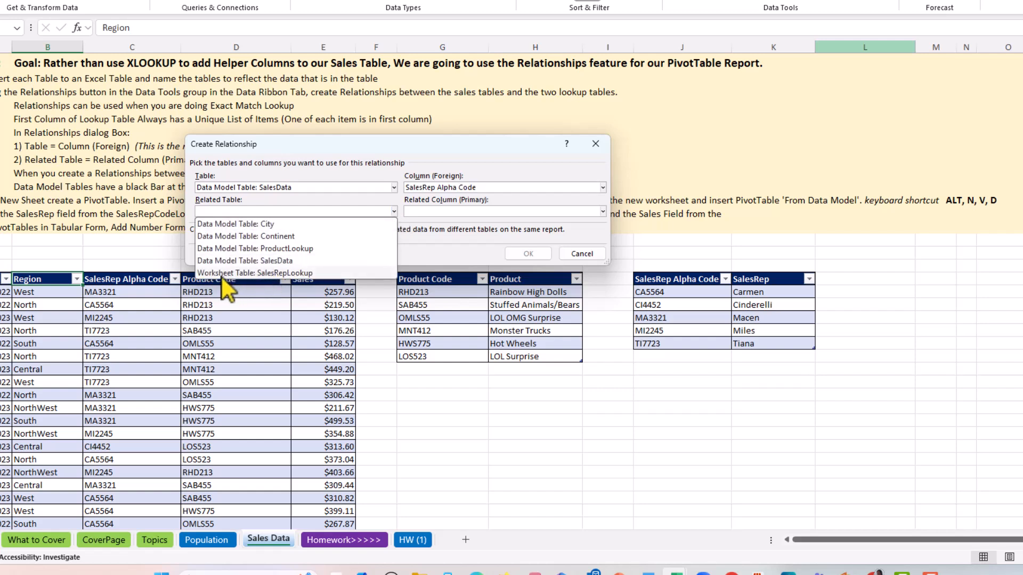
left_click(302, 273)
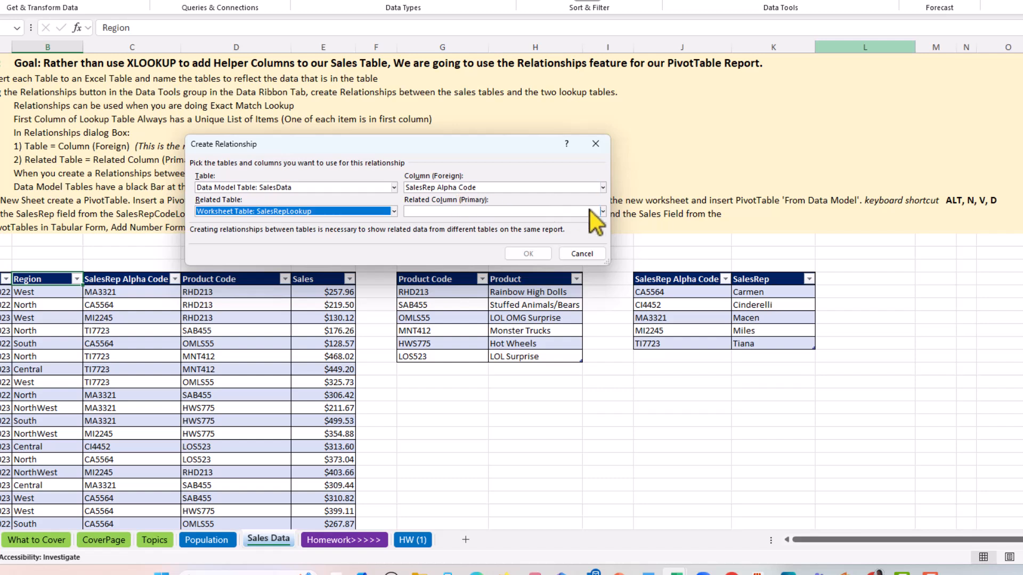
left_click(603, 211)
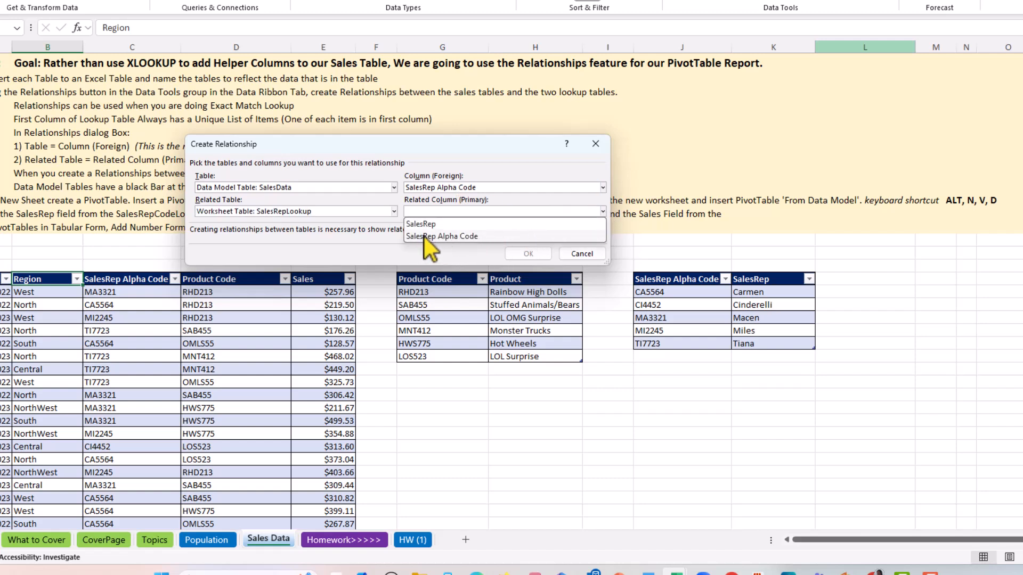
left_click(452, 237)
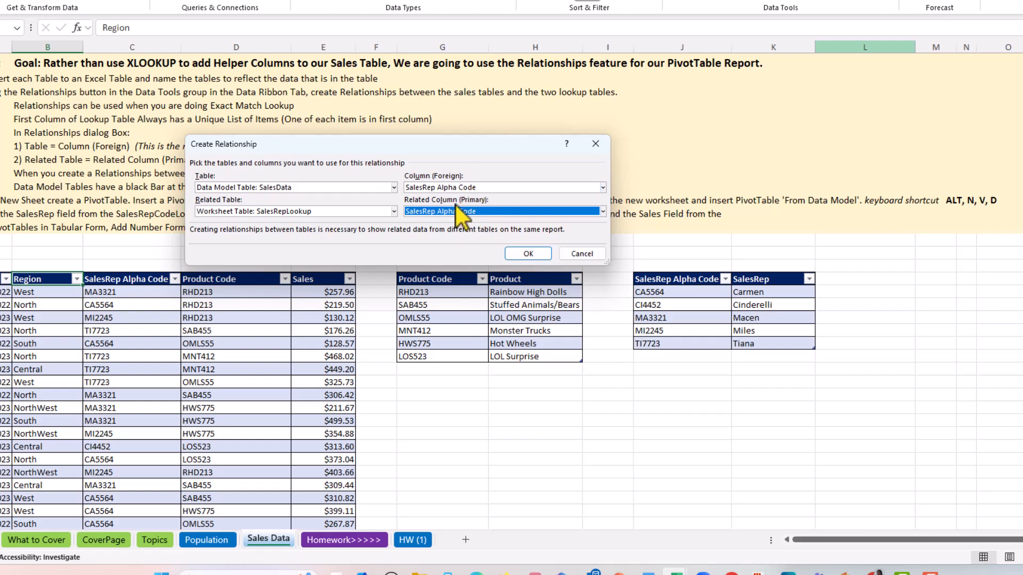
left_click(528, 251)
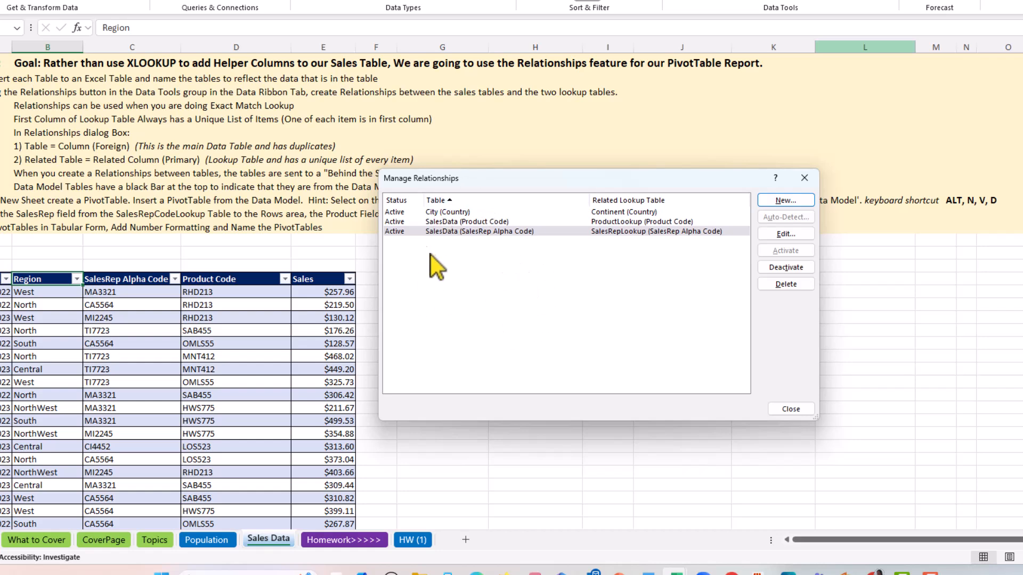
left_click(790, 409)
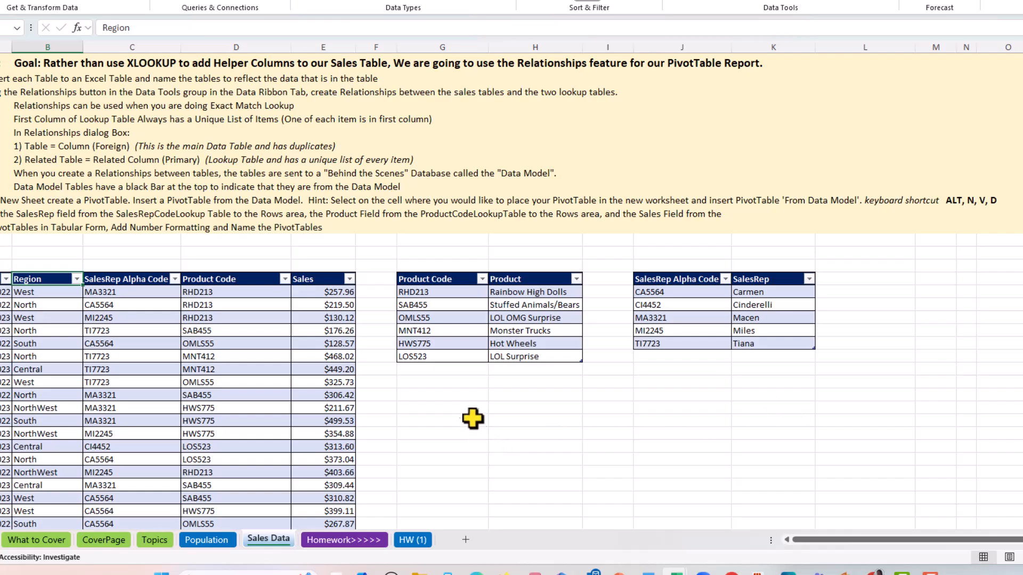
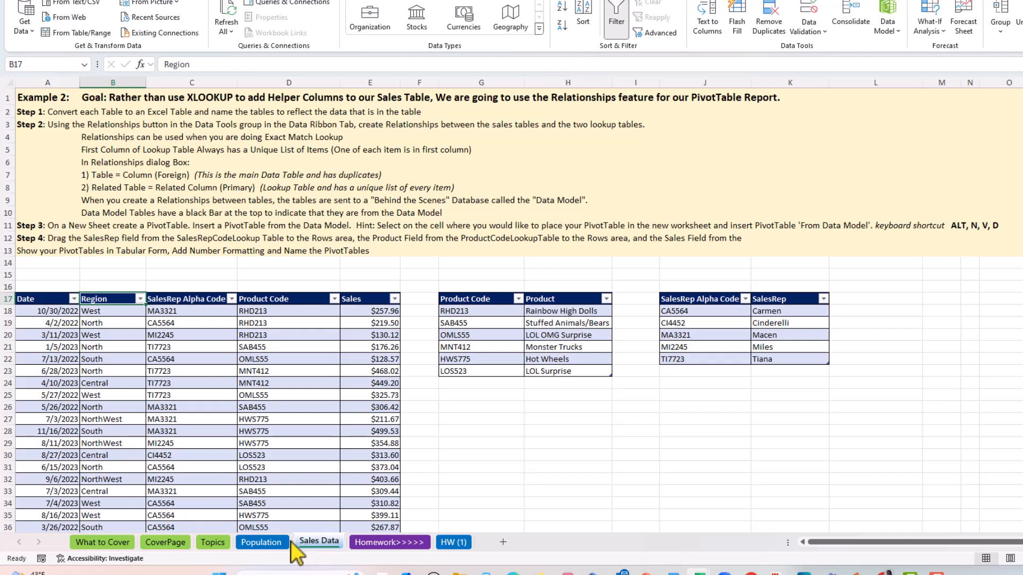
- Add a new worksheet after Sales Data and name it SalesDataPV
left_click(503, 542)
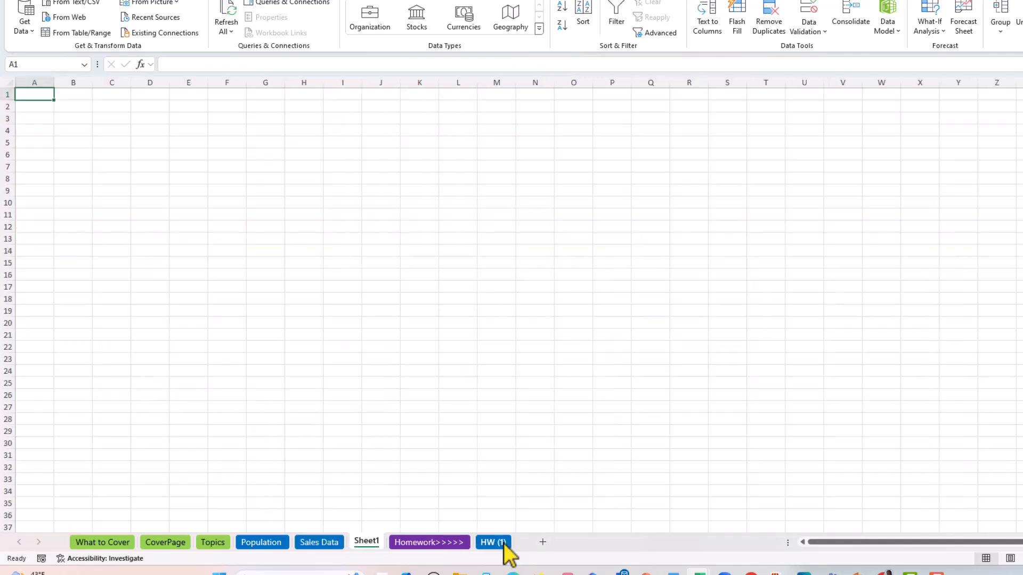
double_click(369, 541)
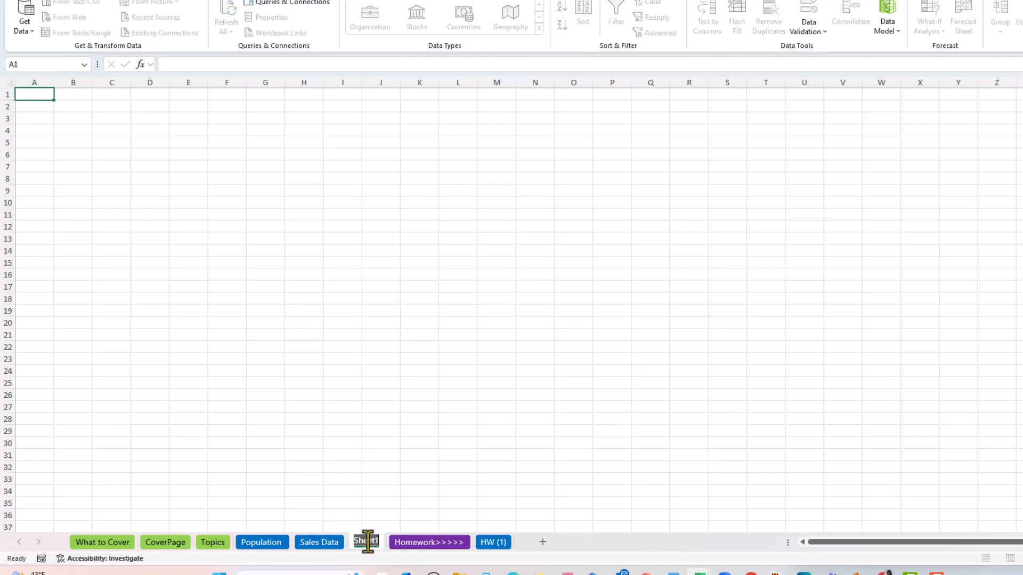
type("SalesDa")
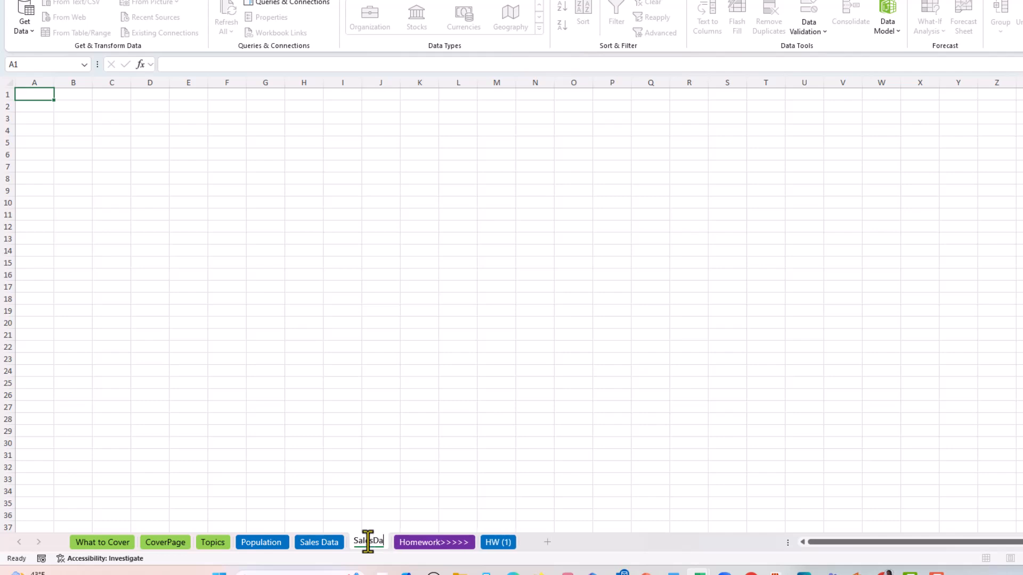
type("taPV")
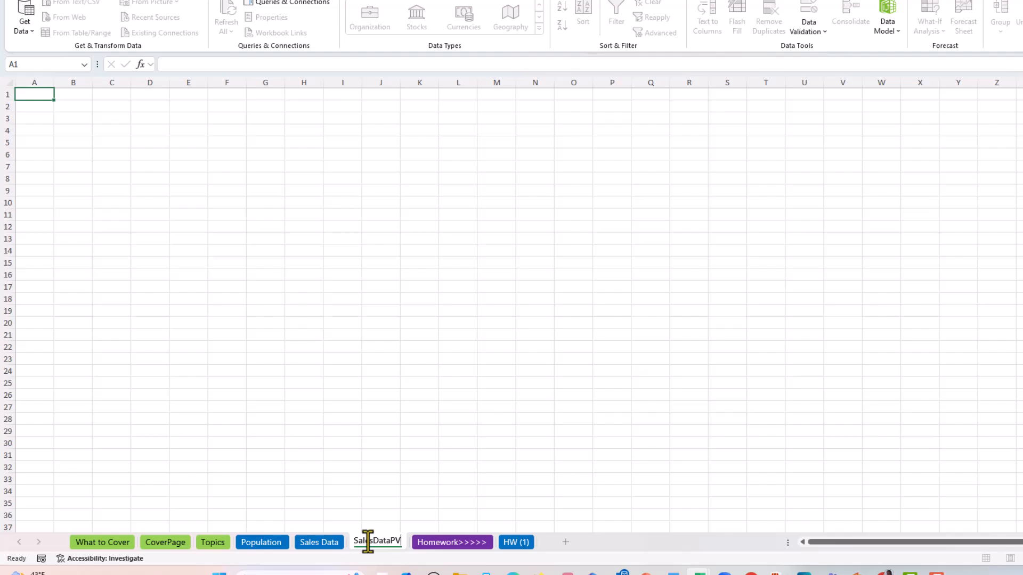
key("Return")
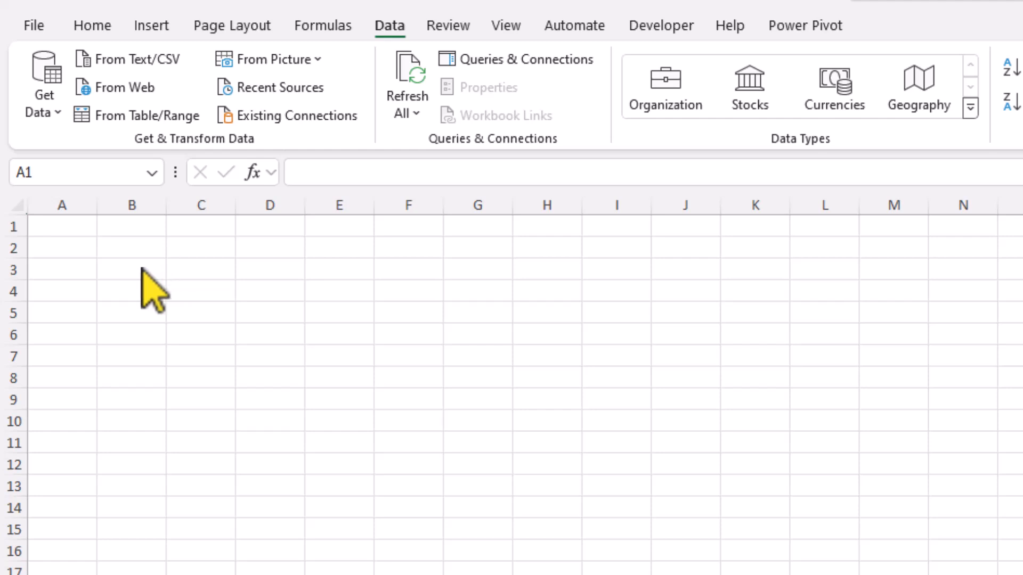
- Select cell B3 on the SalesDataPV sheet as the location for the PivotTable
left_click(141, 269)
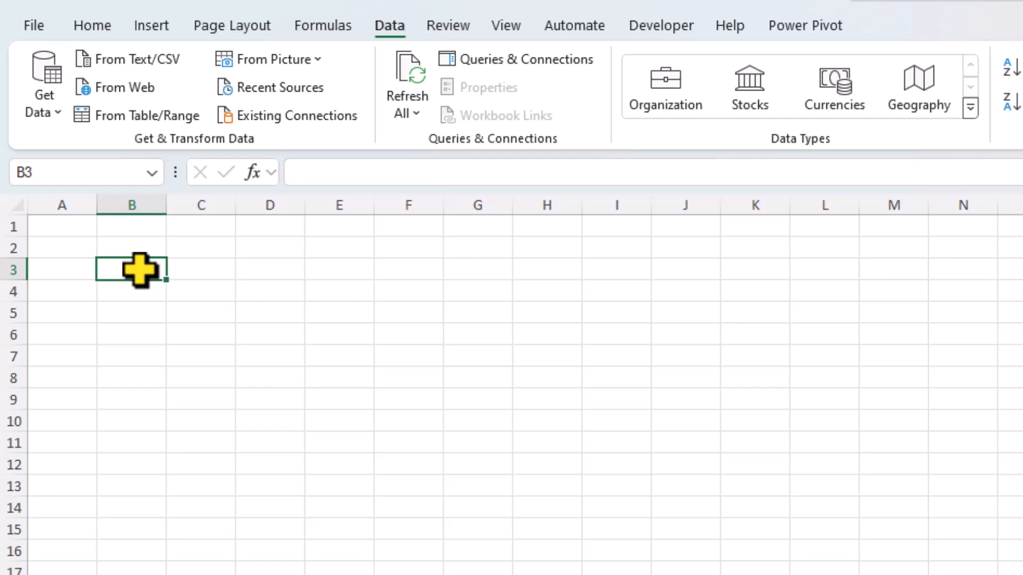
left_click(155, 26)
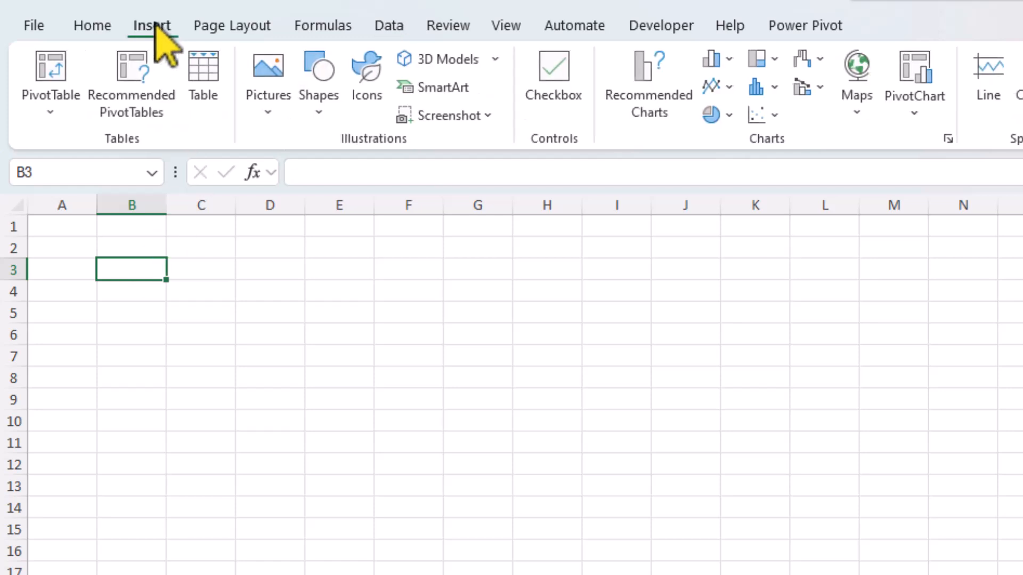
left_click(51, 106)
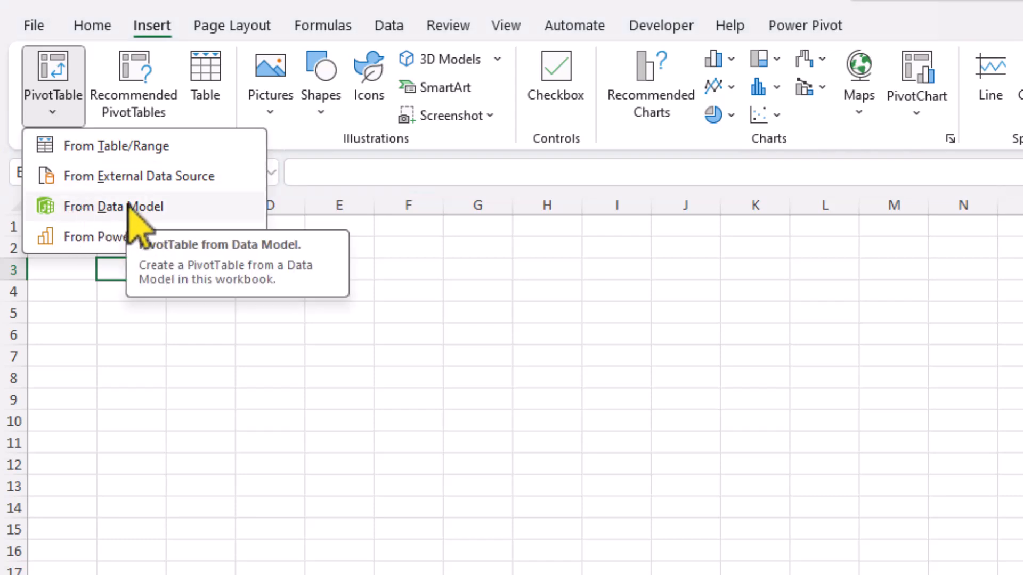
left_click(109, 207)
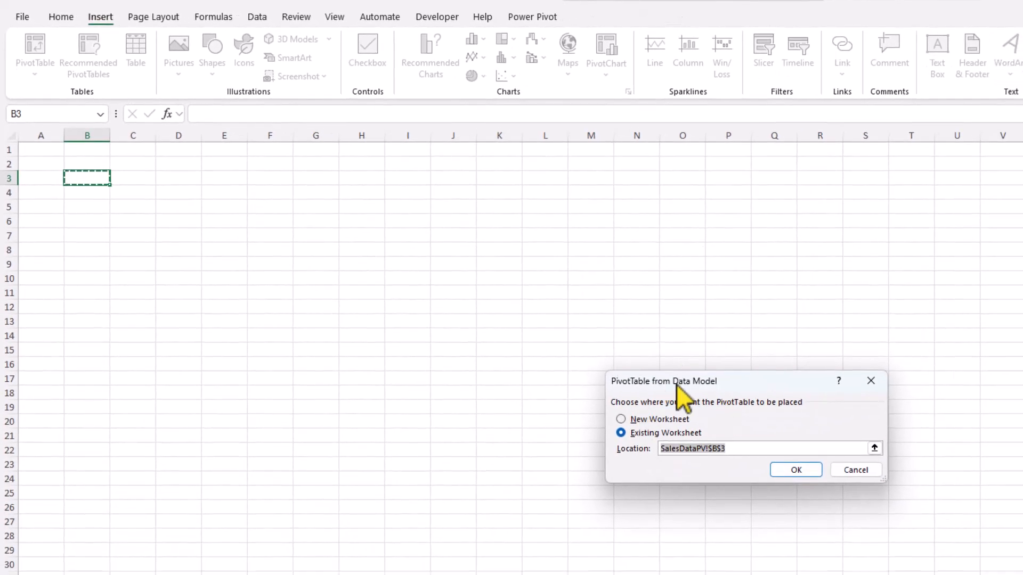
left_click(874, 383)
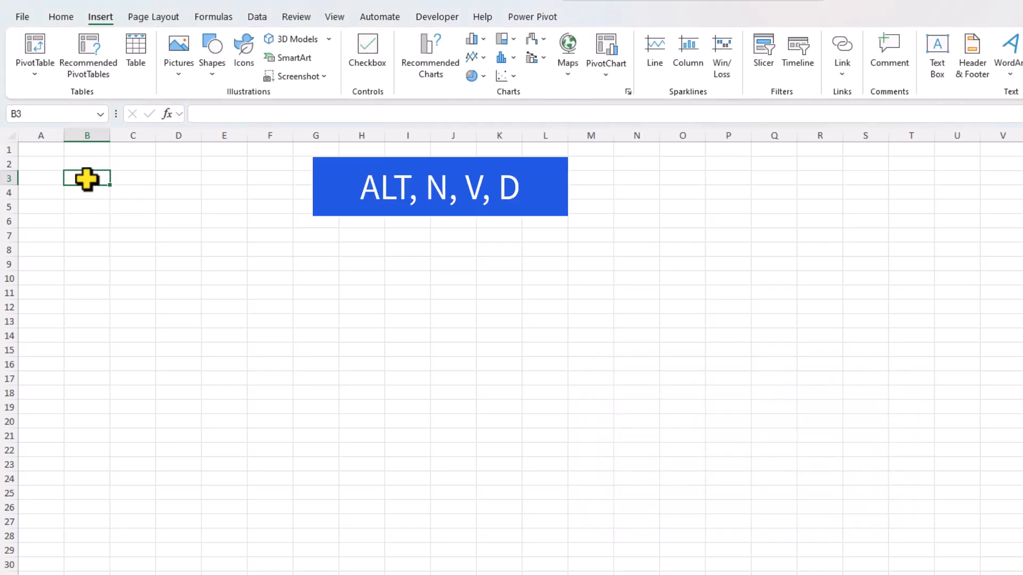
- Insert a PivotTable from the data model at cell B3 of the existing SalesDataPV worksheet
key("alt")
key("n")
key("v")
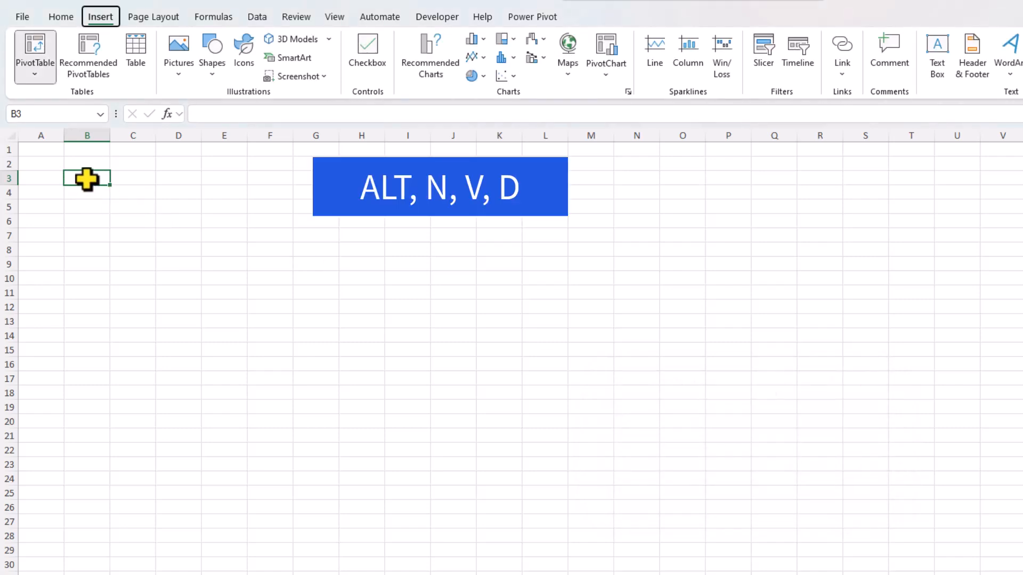
key("d")
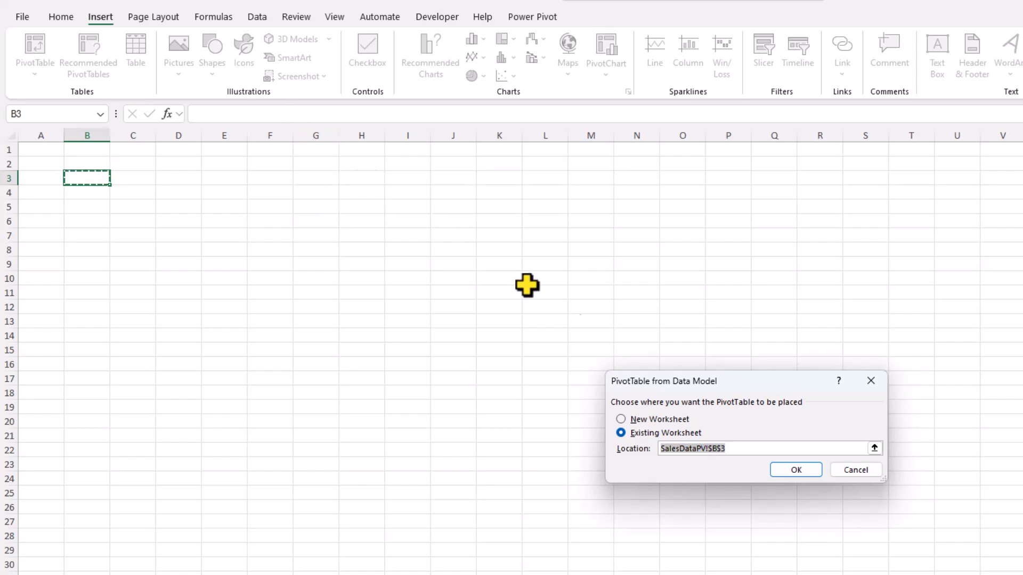
left_click_drag(776, 383, 608, 214)
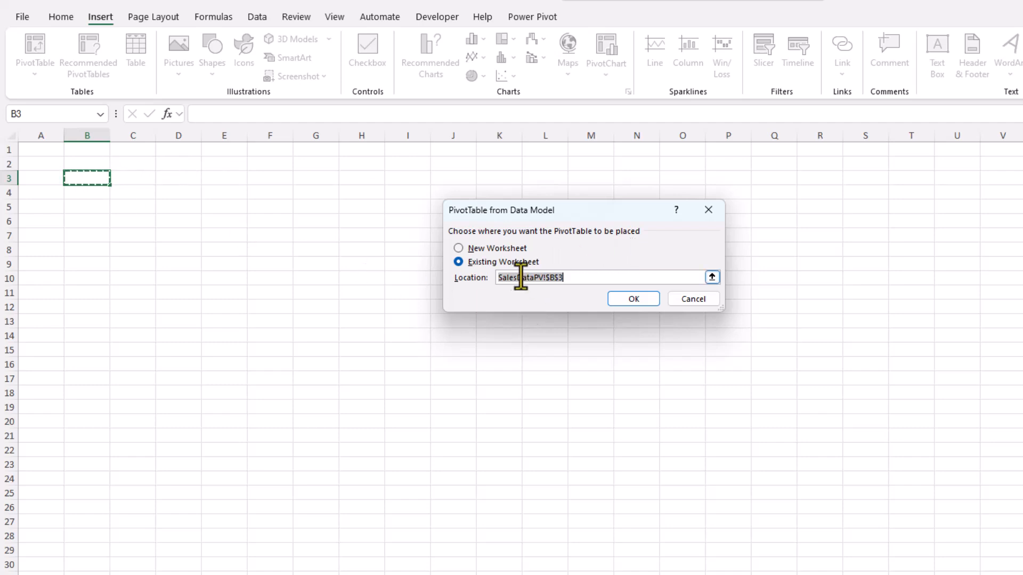
left_click(643, 299)
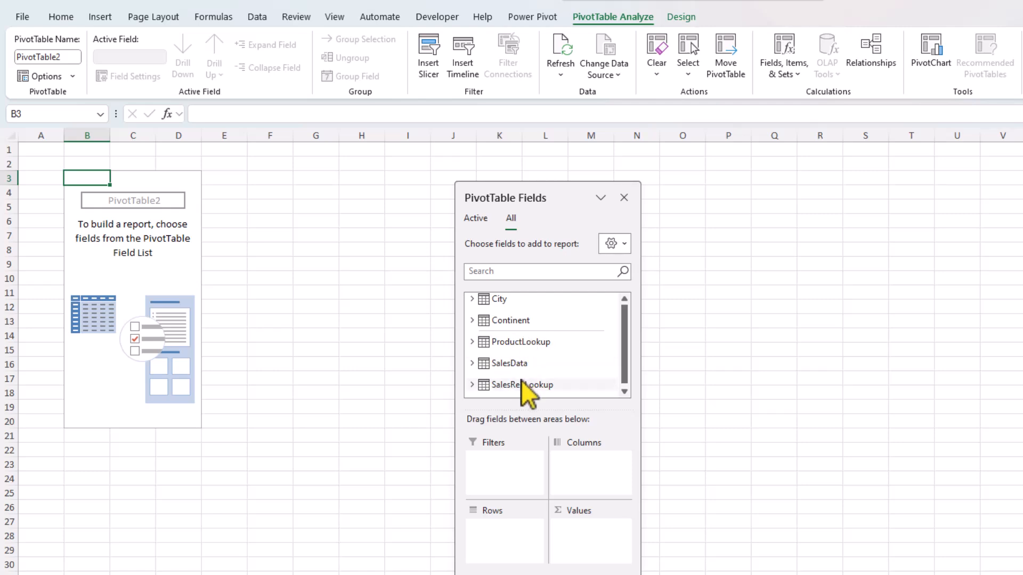
- Add the ProductLookup, SalesData and SalesRepLookup tables to the active tables of the PivotTable field list and display those active tables
left_click(476, 218)
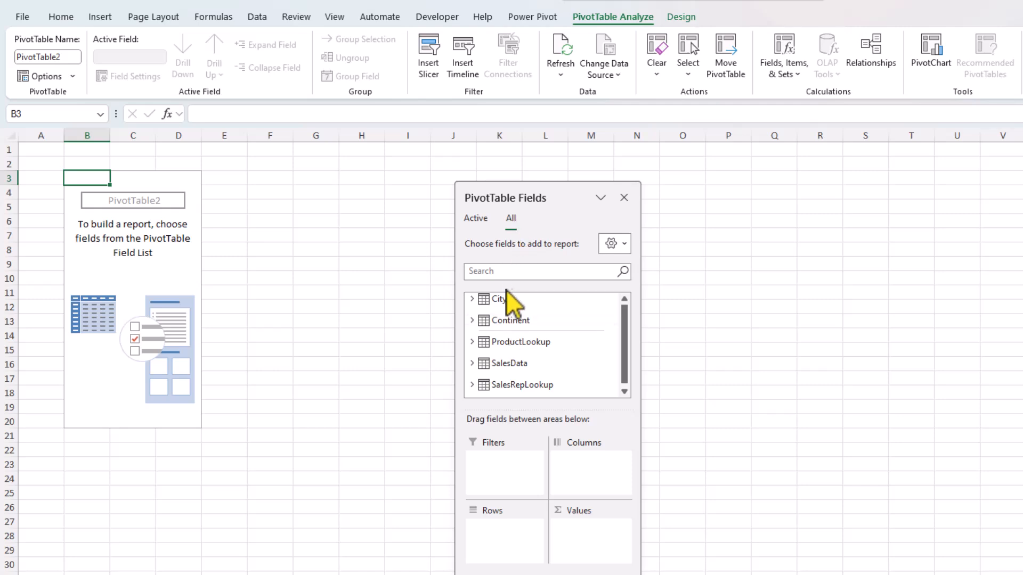
left_click(475, 218)
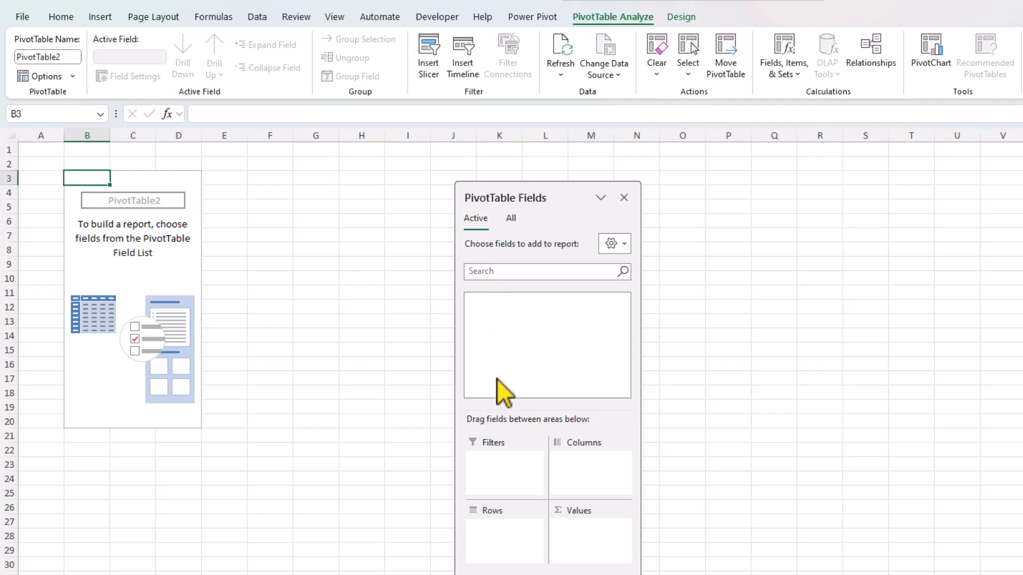
left_click(510, 218)
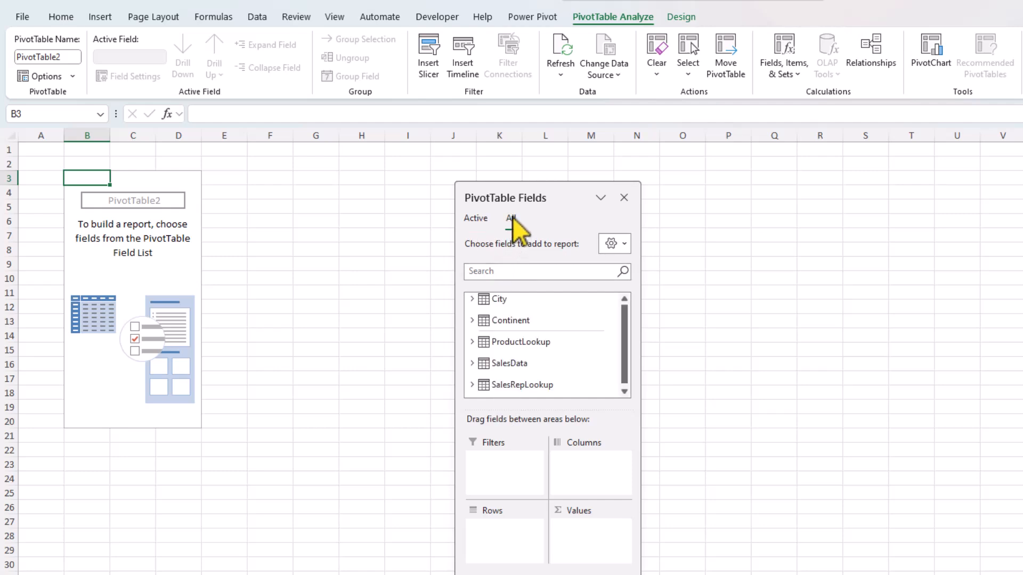
right_click(513, 344)
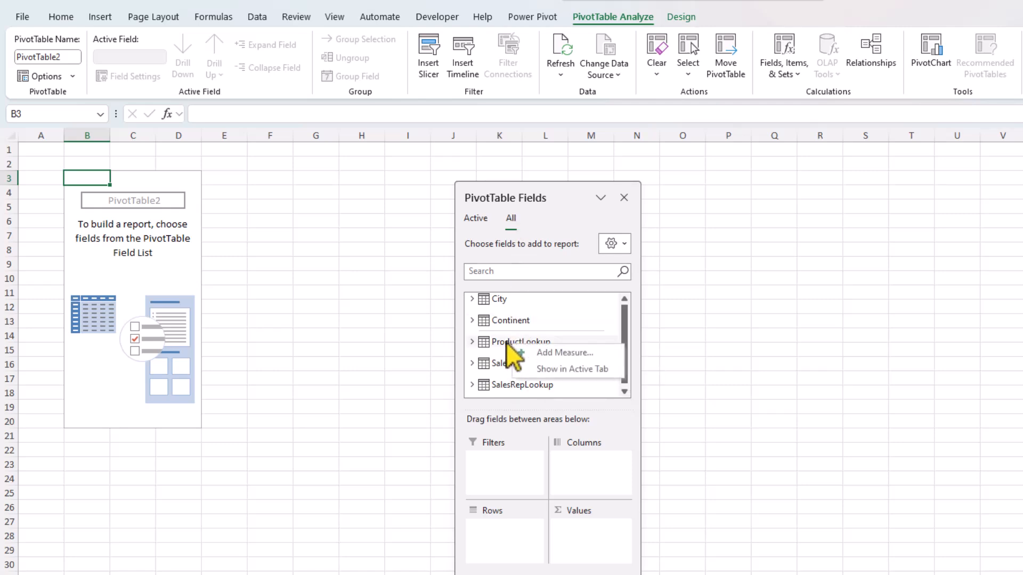
left_click(554, 369)
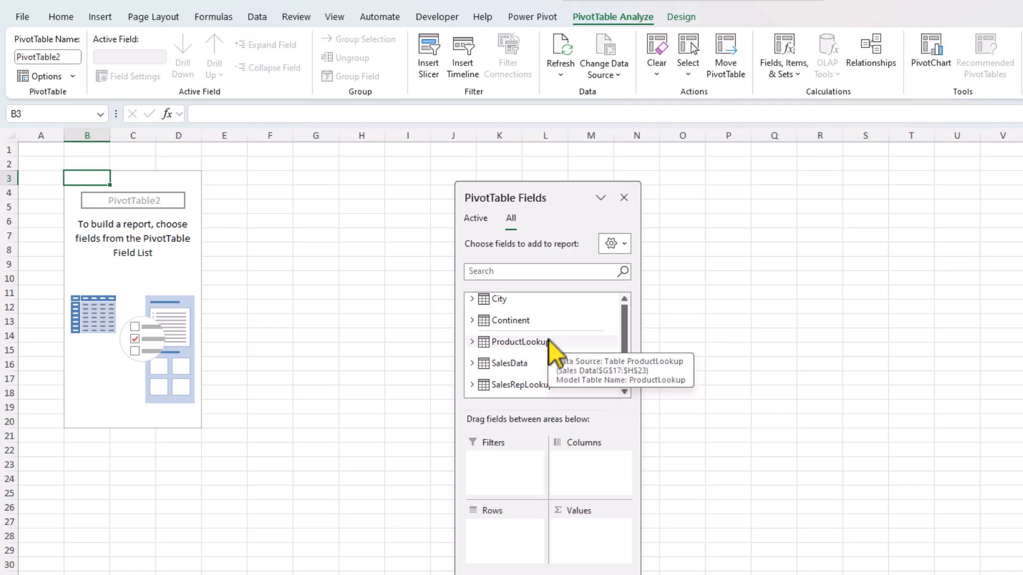
right_click(510, 364)
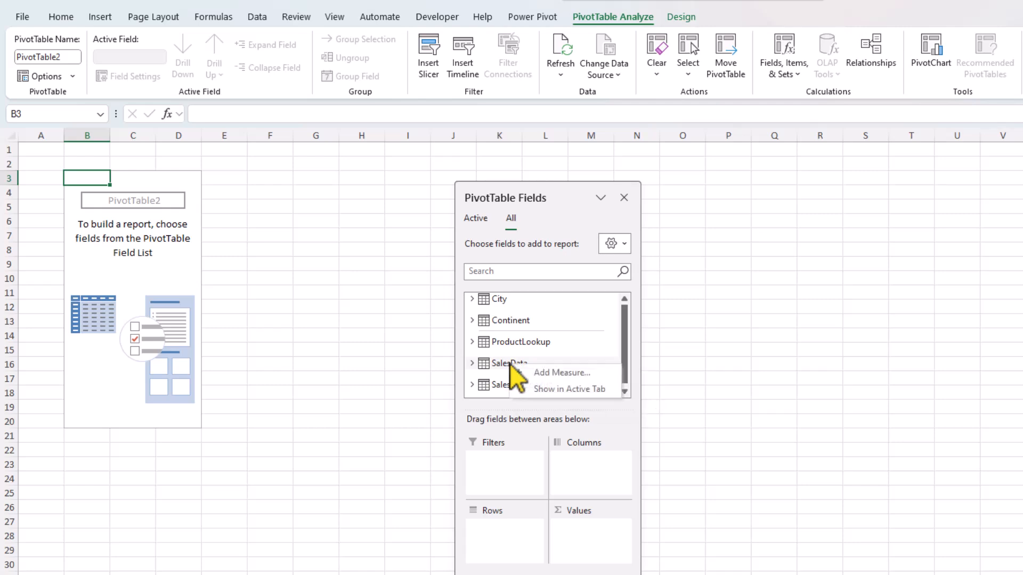
left_click(551, 389)
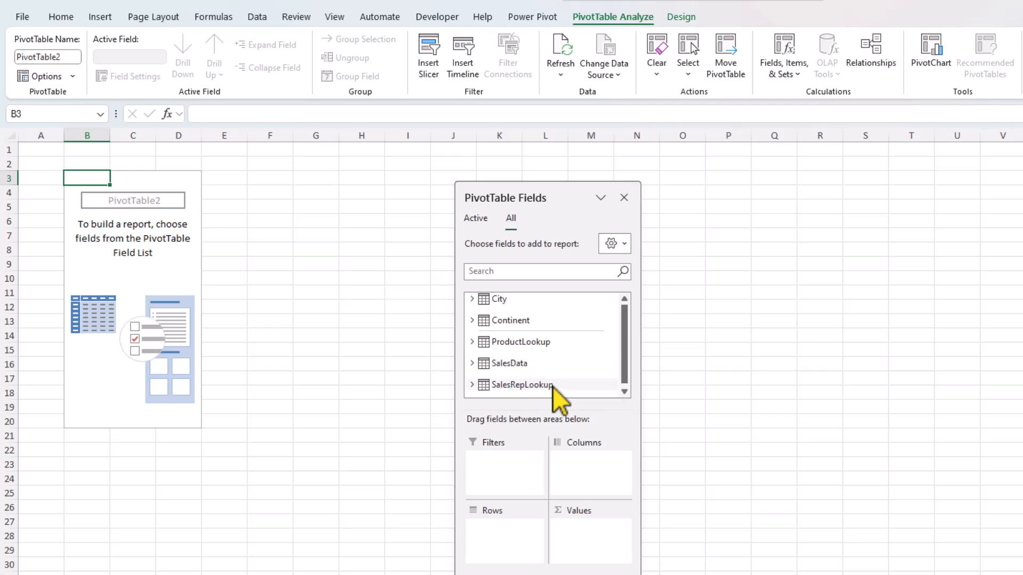
right_click(525, 384)
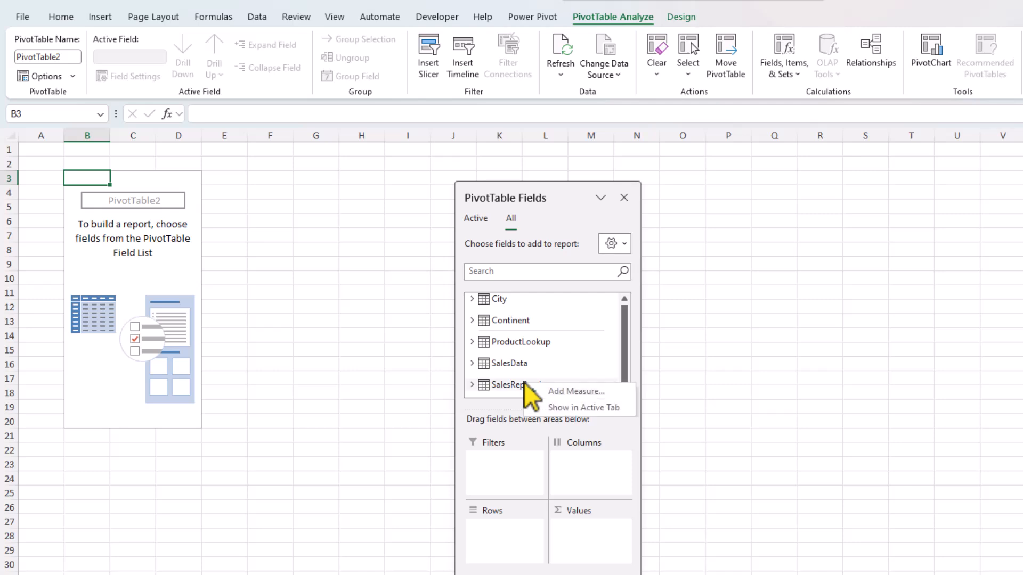
left_click(567, 409)
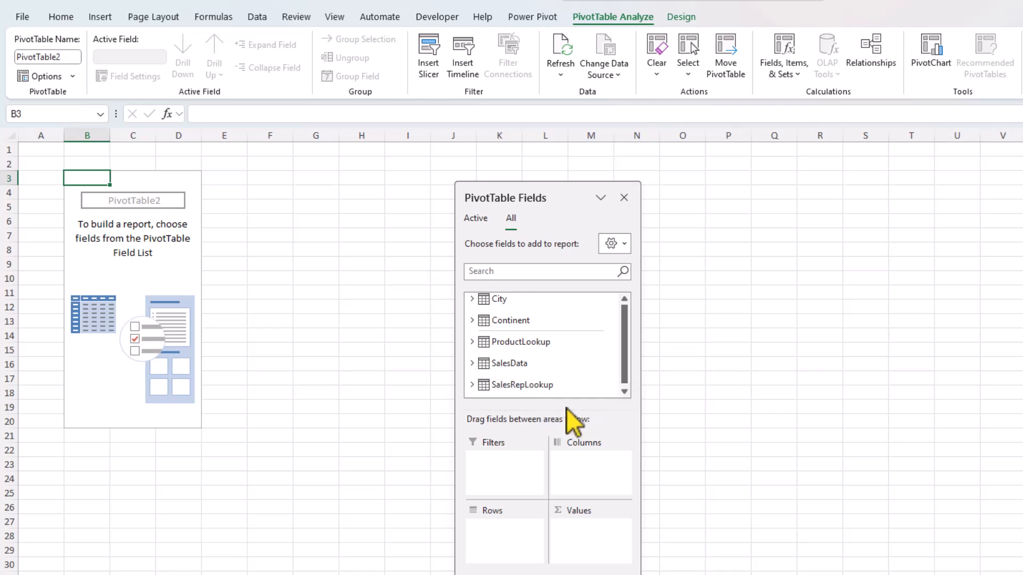
left_click(476, 218)
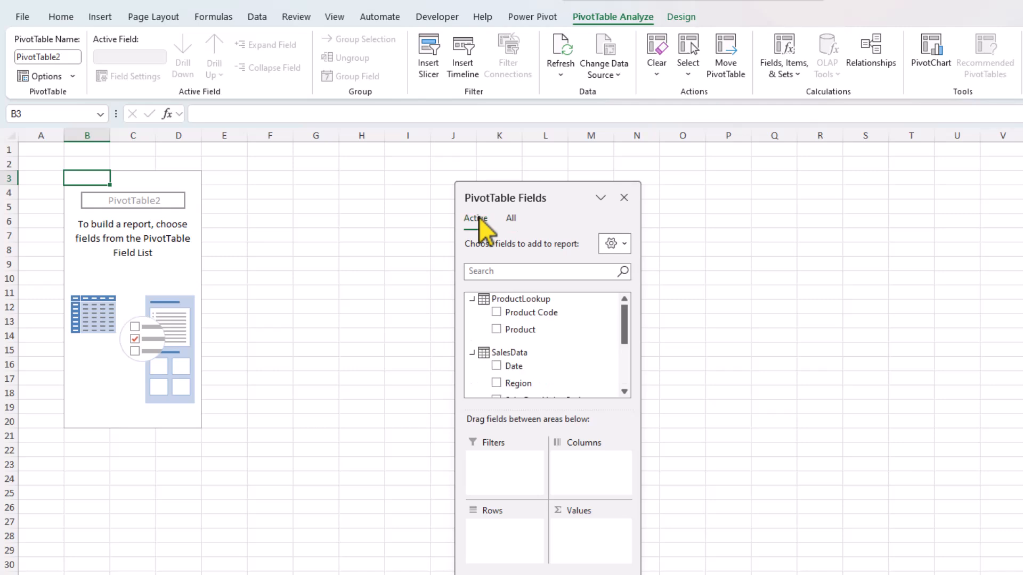
- Enlarge the PivotTable Fields pane and its field list so the fields of all three tables fit
mouse_move(623, 322)
left_mouse_down()
mouse_move(622, 358)
mouse_move(621, 319)
left_mouse_up()
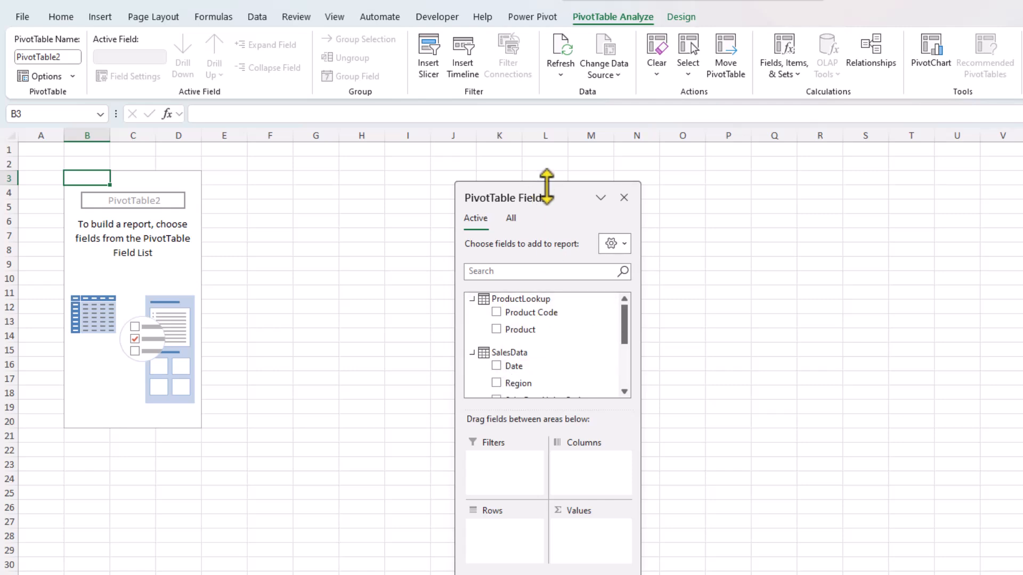
left_click_drag(547, 185, 555, 68)
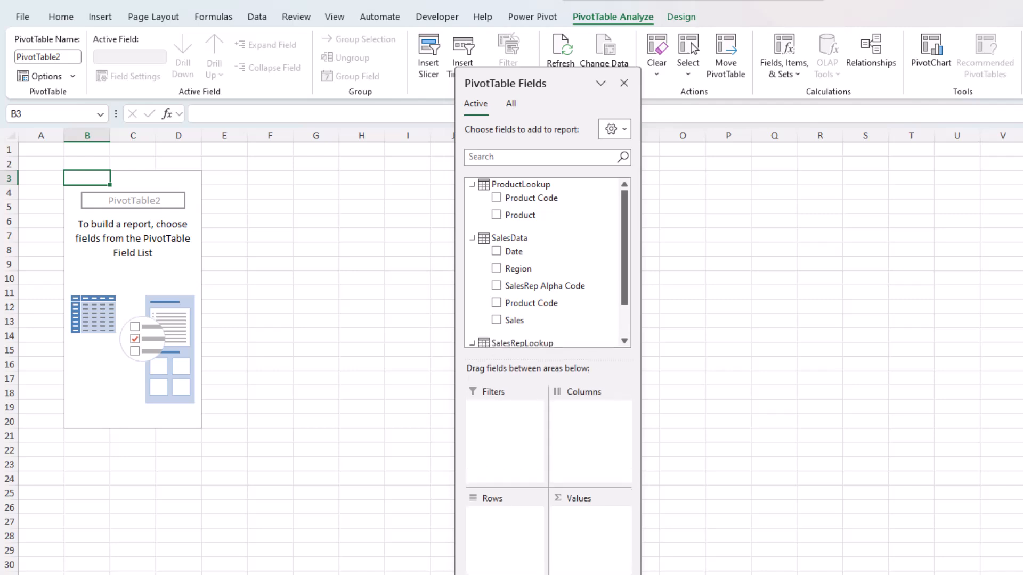
left_click_drag(565, 373, 548, 403)
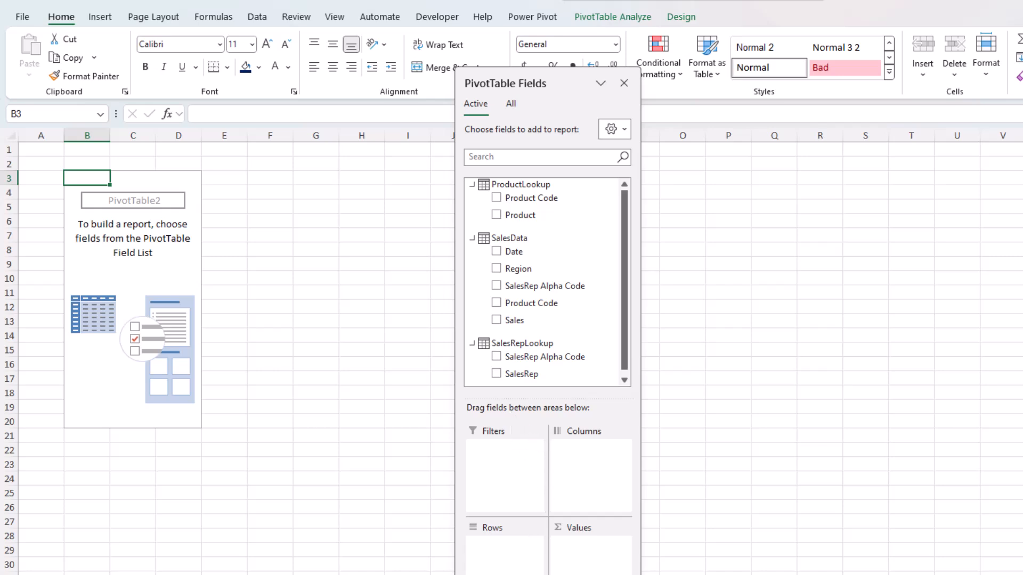
- Add SalesRep from SalesRepLookup and Product from ProductLookup as rows, and Sales from SalesData as values
key("ctrl+Page_Up")
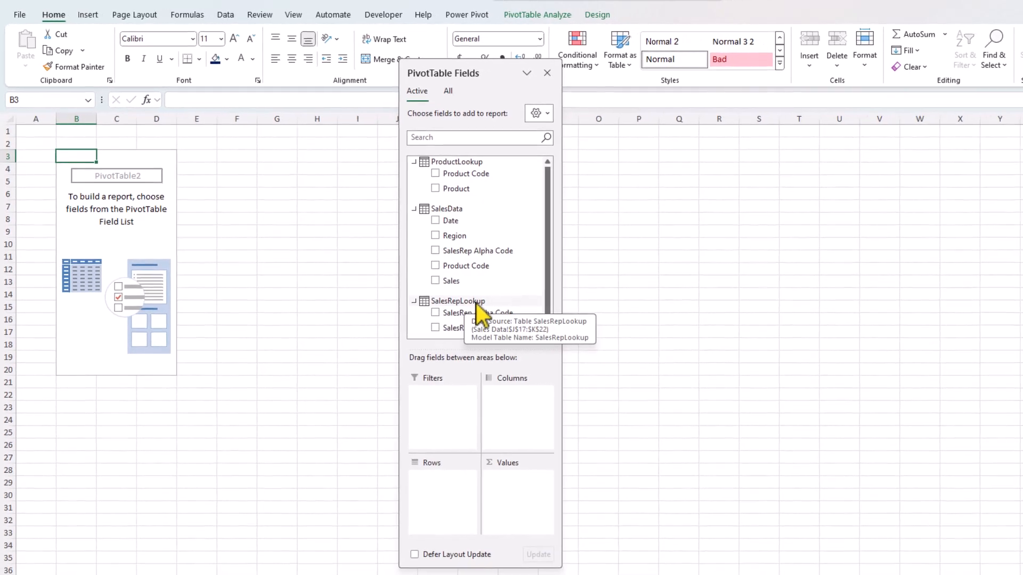
left_click_drag(436, 326, 441, 482)
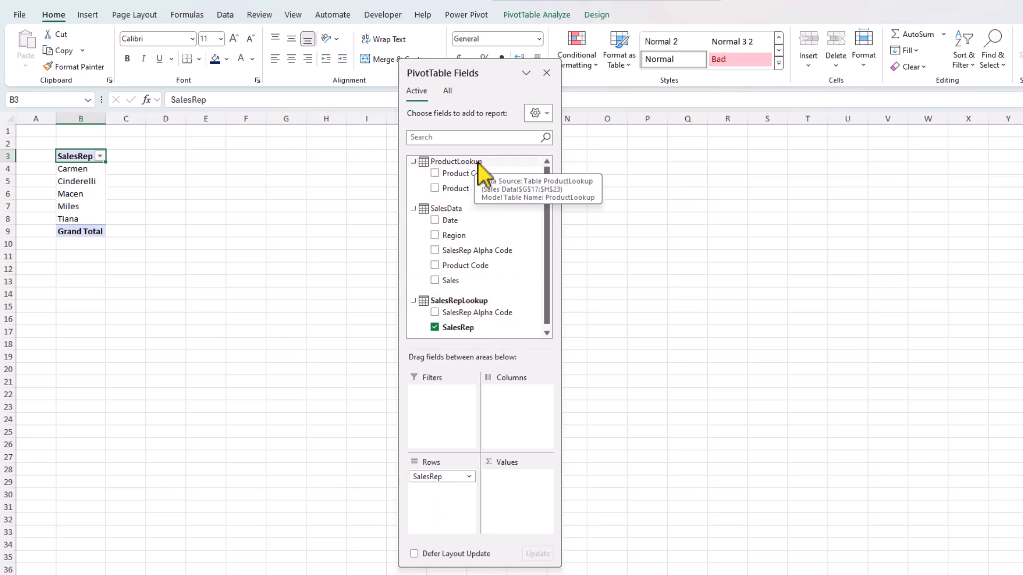
left_click_drag(440, 193, 446, 494)
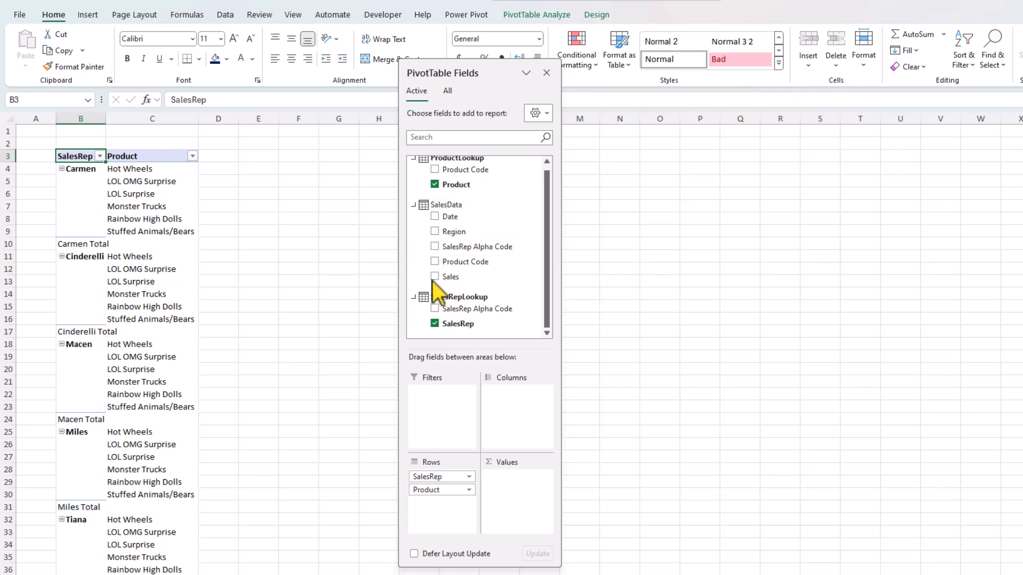
left_click_drag(433, 276, 510, 484)
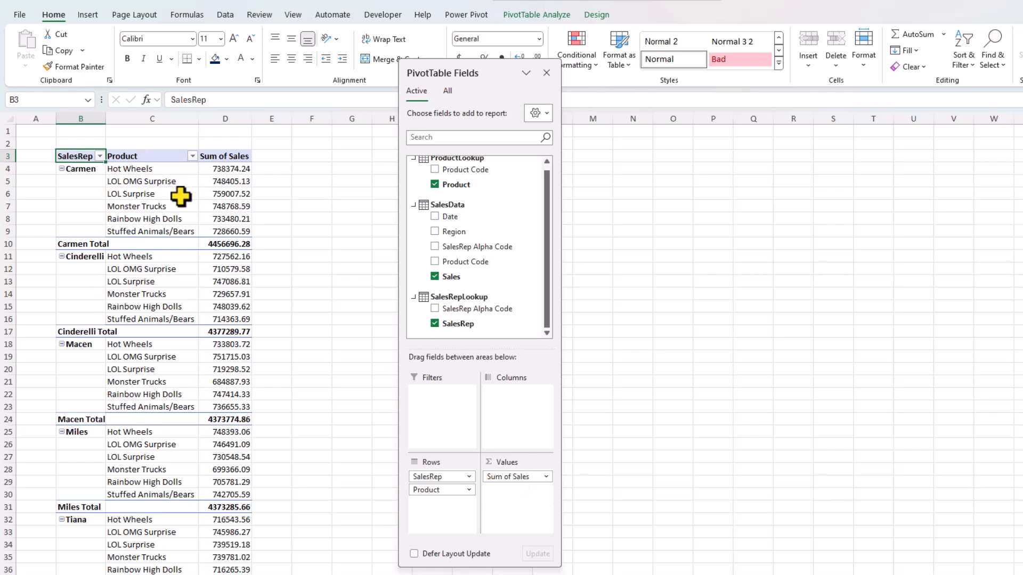
- Check the remaining instructions on the Sales Data sheet and set the sales PivotTable's report layout to tabular form
left_click(219, 215)
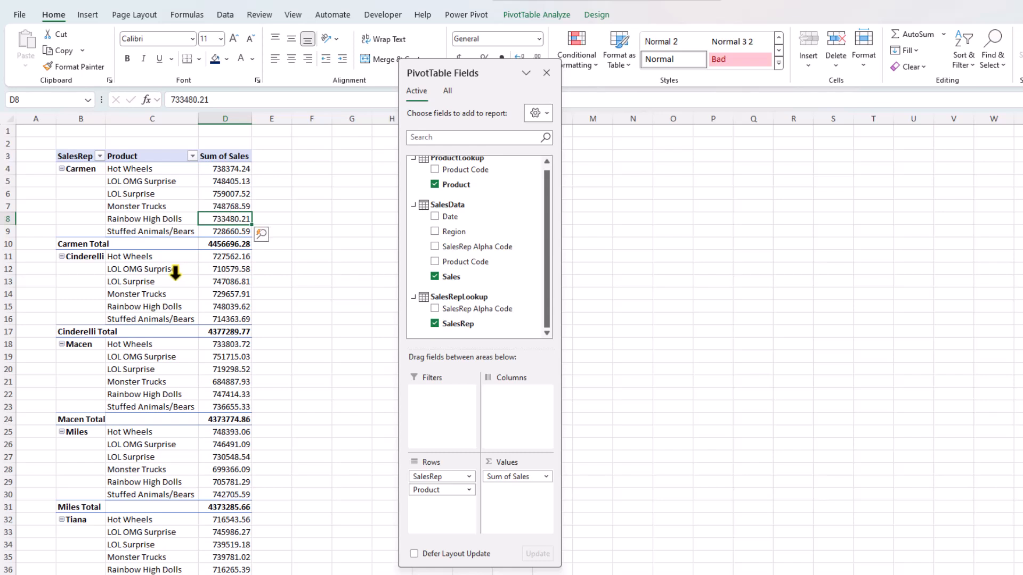
key("ctrl+Page_Up")
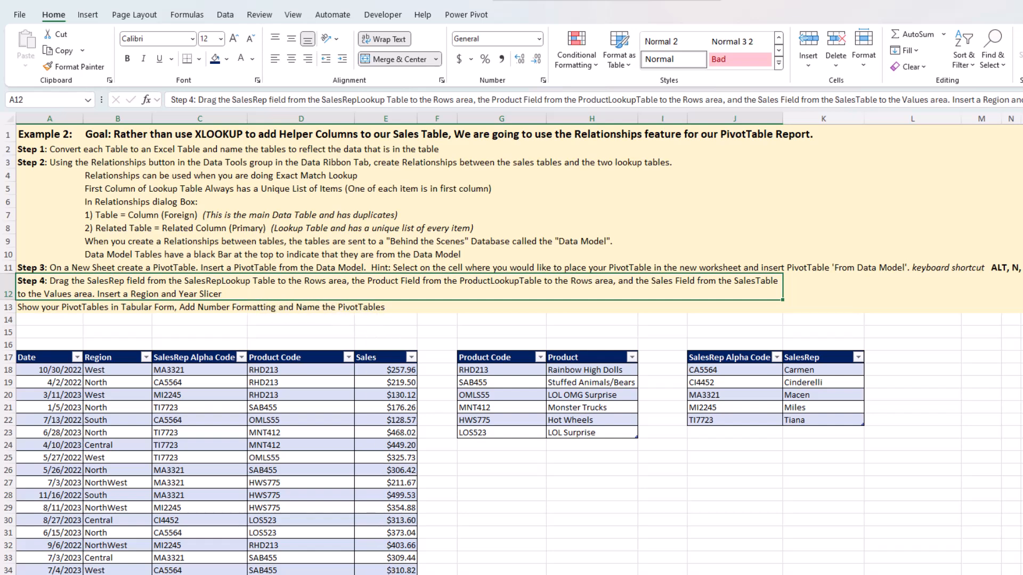
key("ctrl+Page_Down")
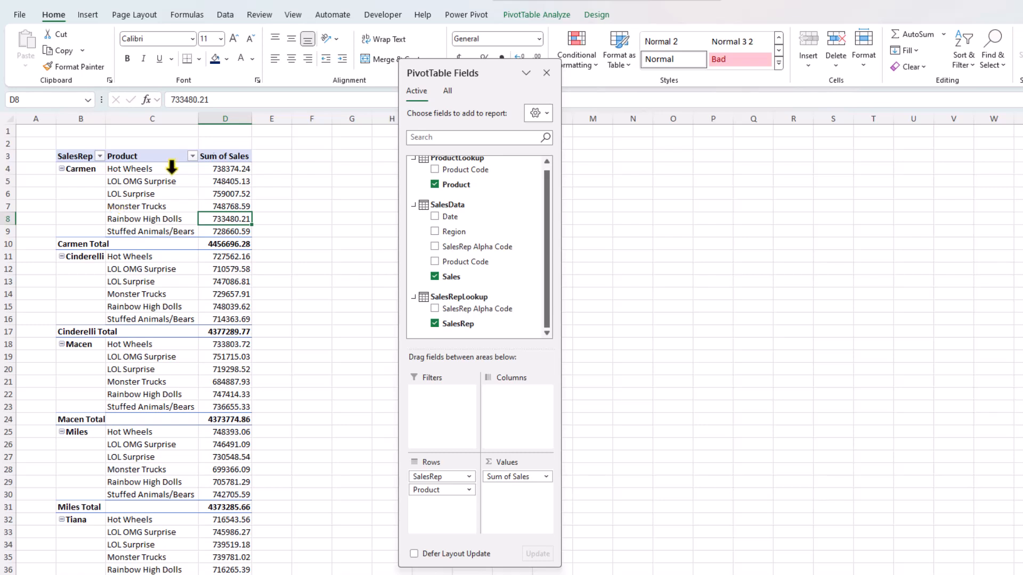
left_click(596, 15)
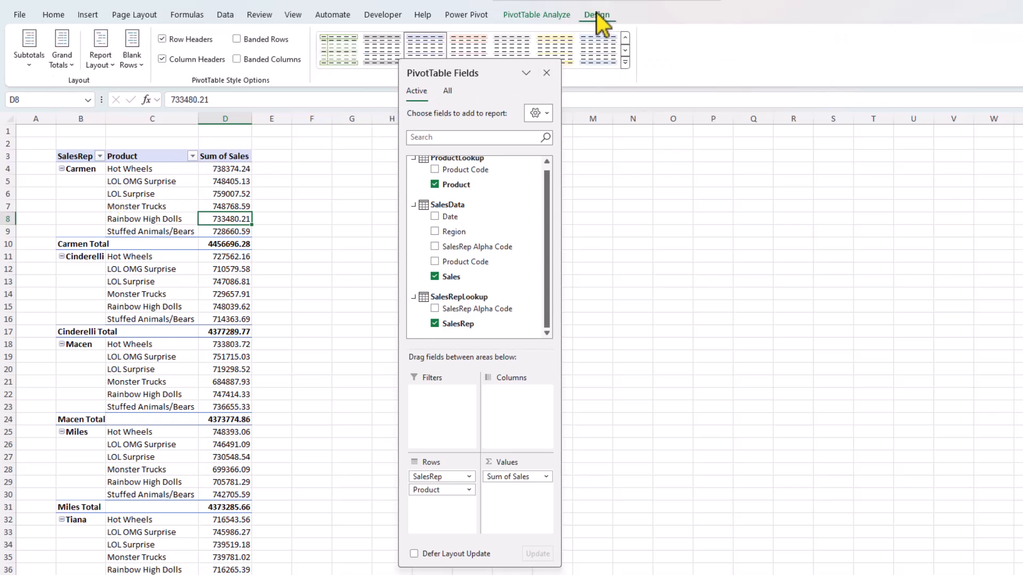
left_click(114, 65)
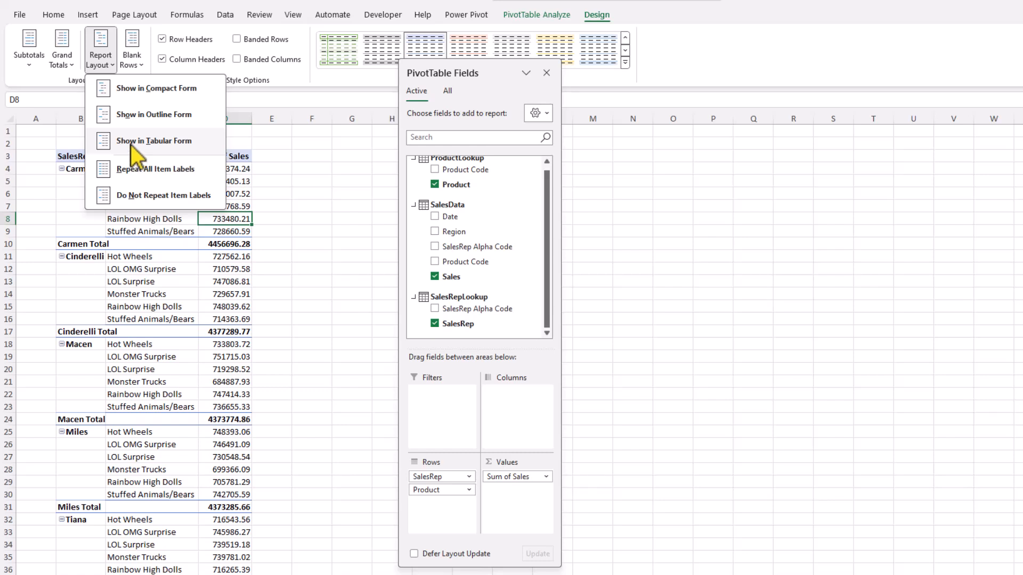
left_click(130, 143)
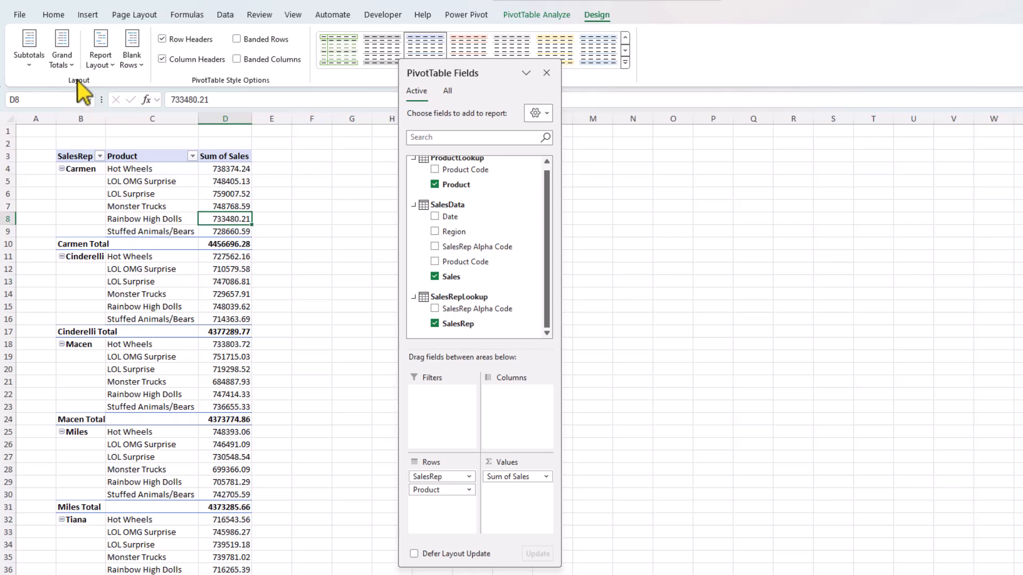
- Change the default PivotTable layout in Excel's data options so new reports show in tabular form
left_click(21, 17)
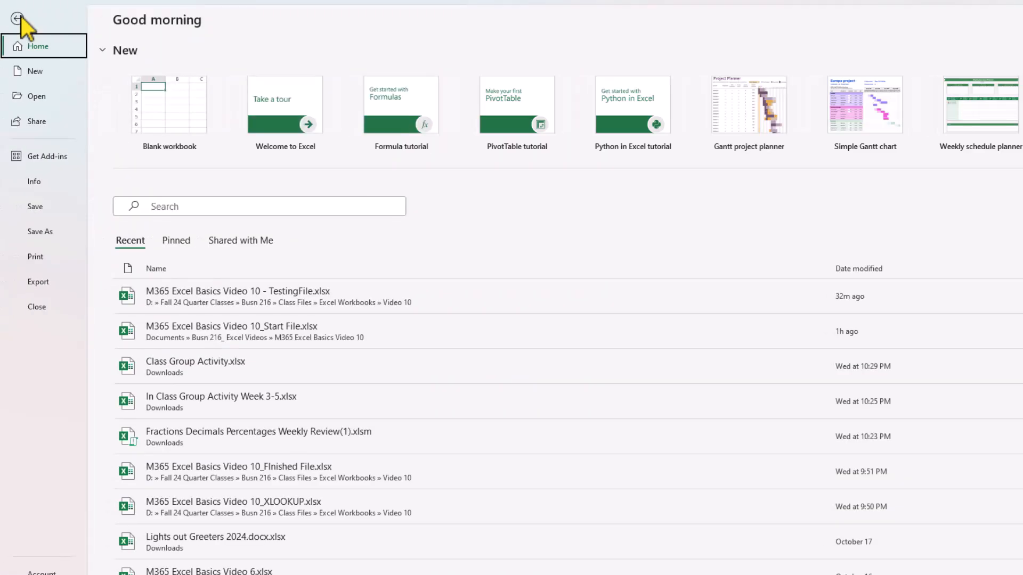
left_click(40, 546)
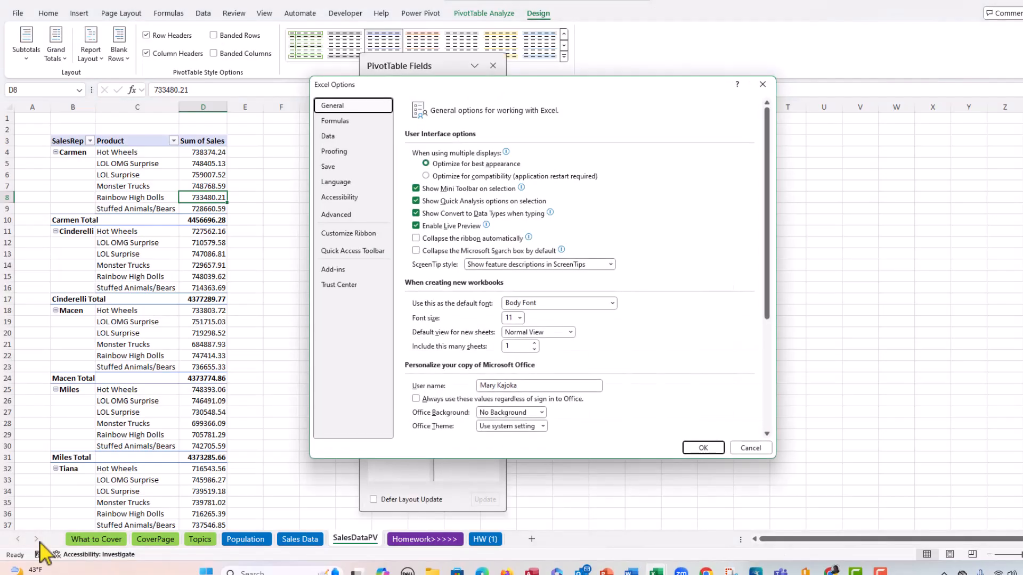
left_click(334, 141)
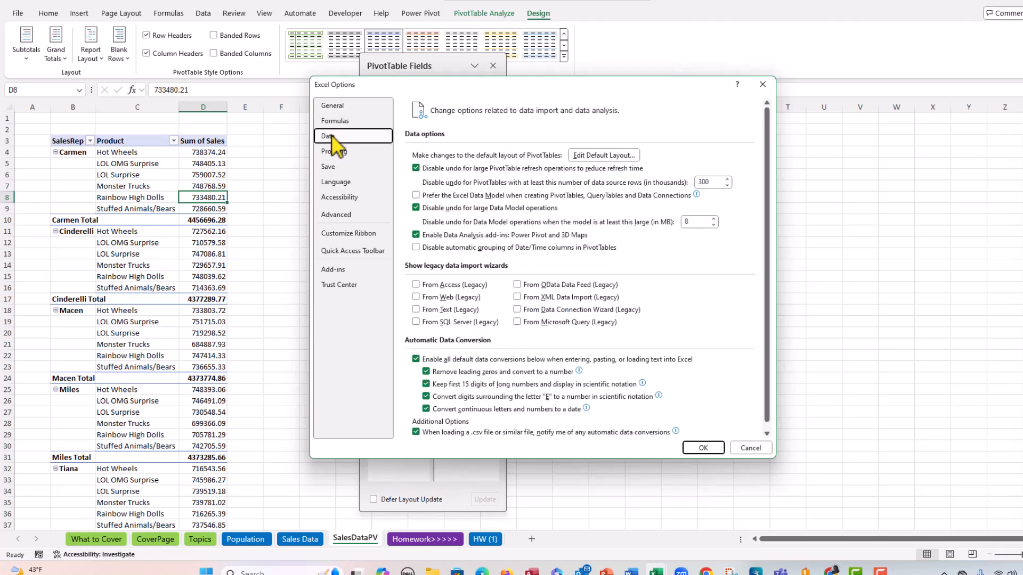
left_click(607, 155)
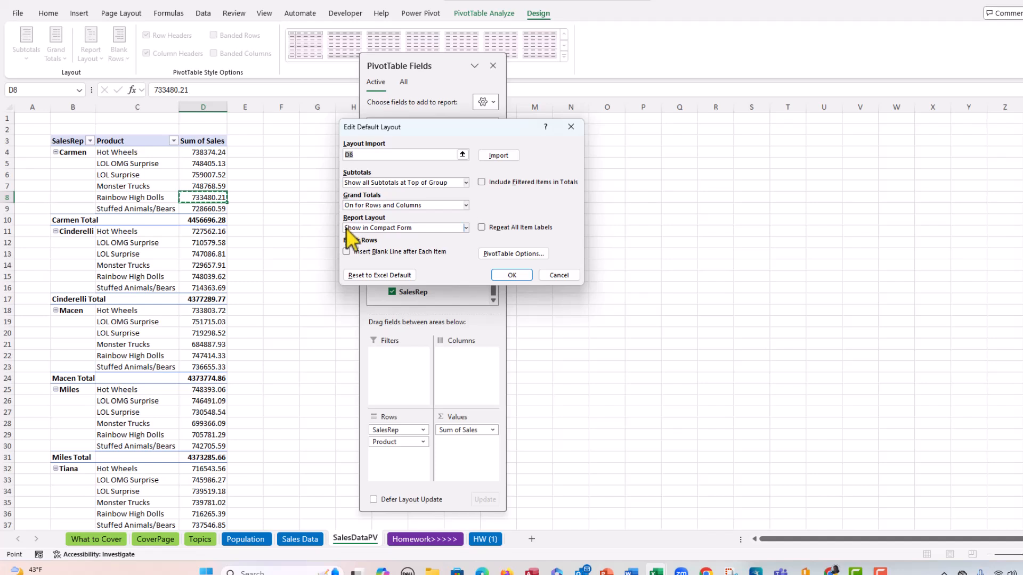
left_click(467, 228)
left_click(386, 261)
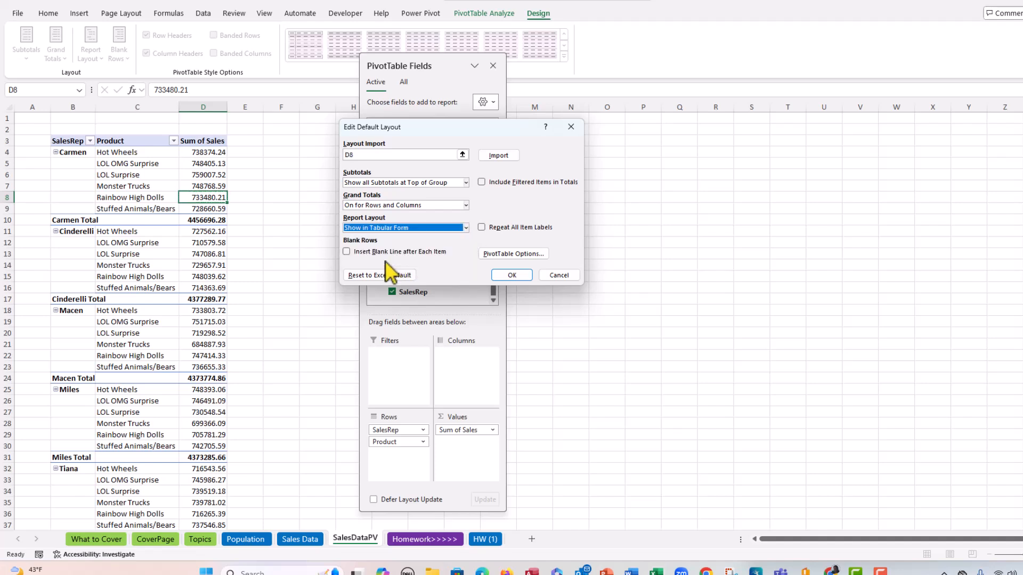
left_click(512, 276)
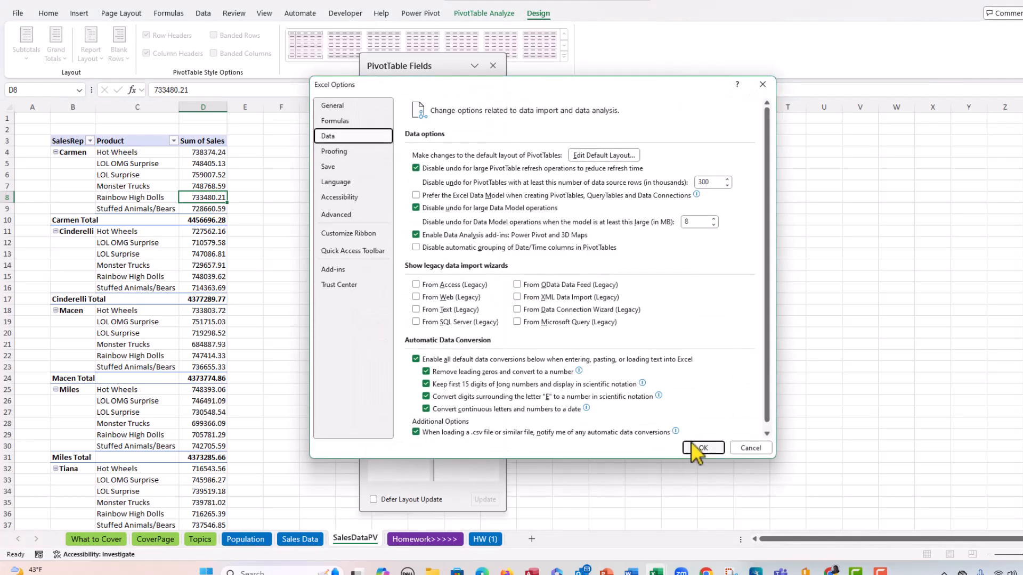
left_click(702, 448)
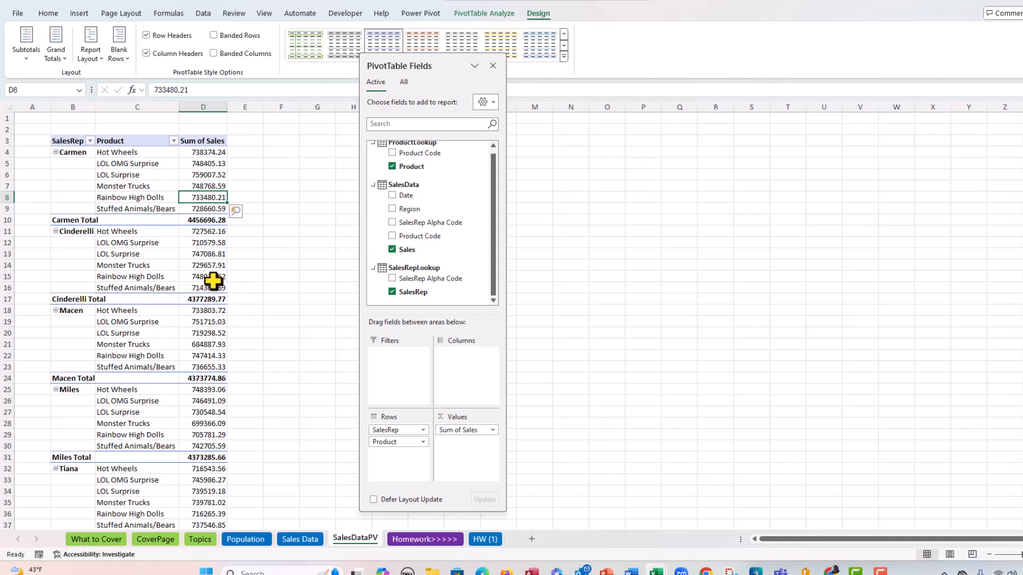
- Format the Sum of Sales values as Number with 0 decimal places and a thousands separator
left_click(212, 197)
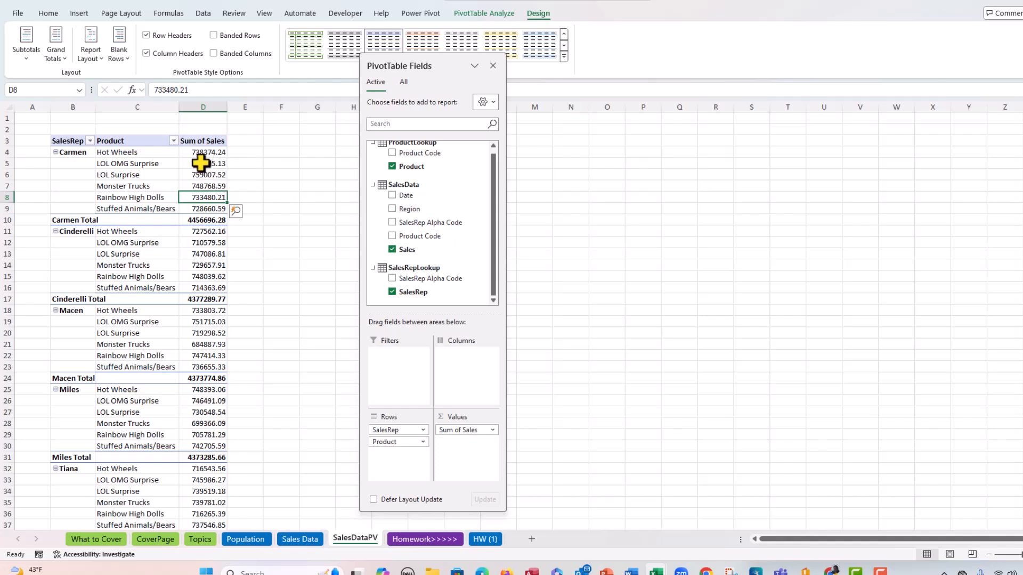
right_click(201, 163)
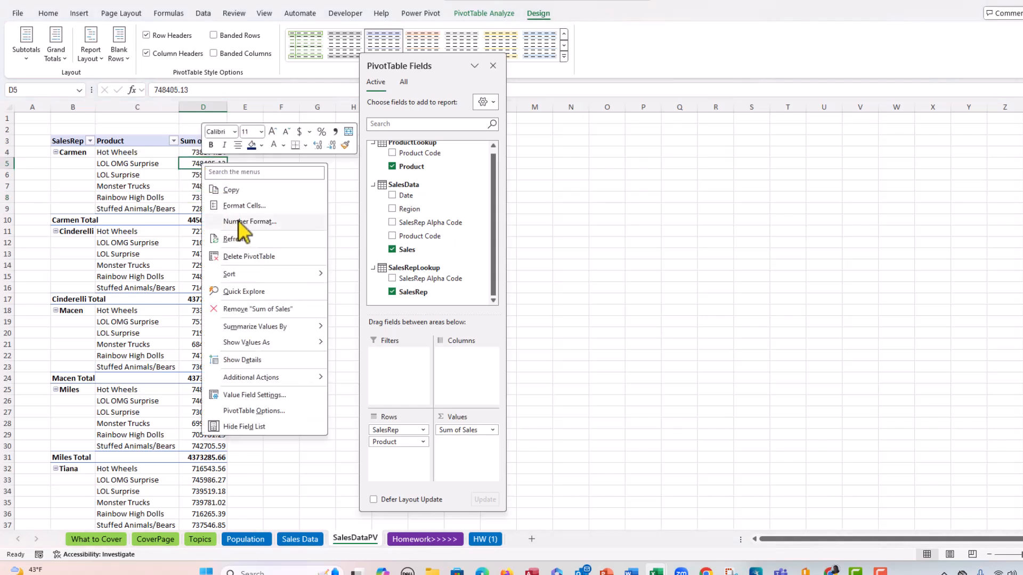
left_click(238, 221)
left_click(121, 136)
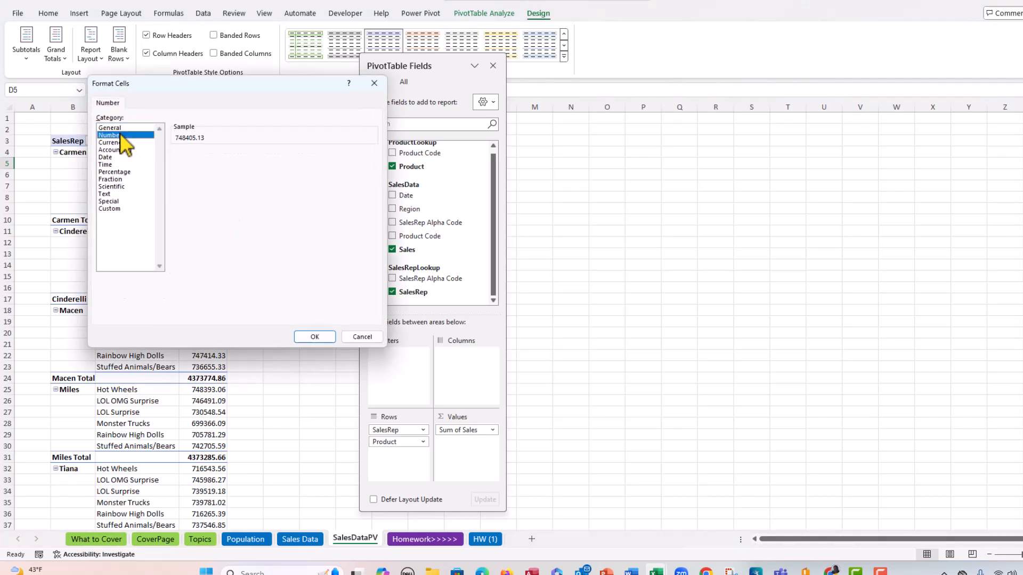
left_click(247, 155)
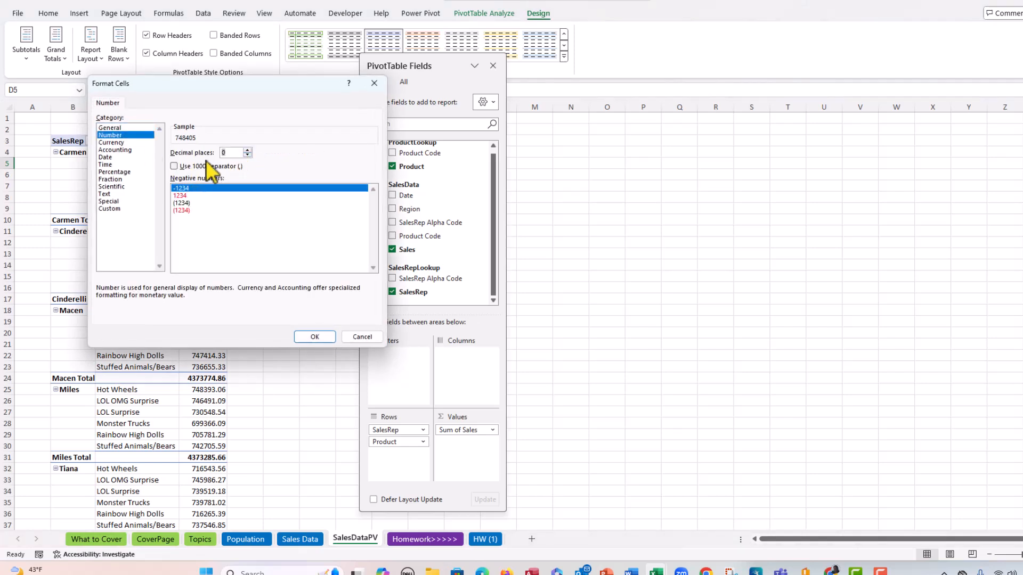
left_click(173, 166)
left_click(316, 337)
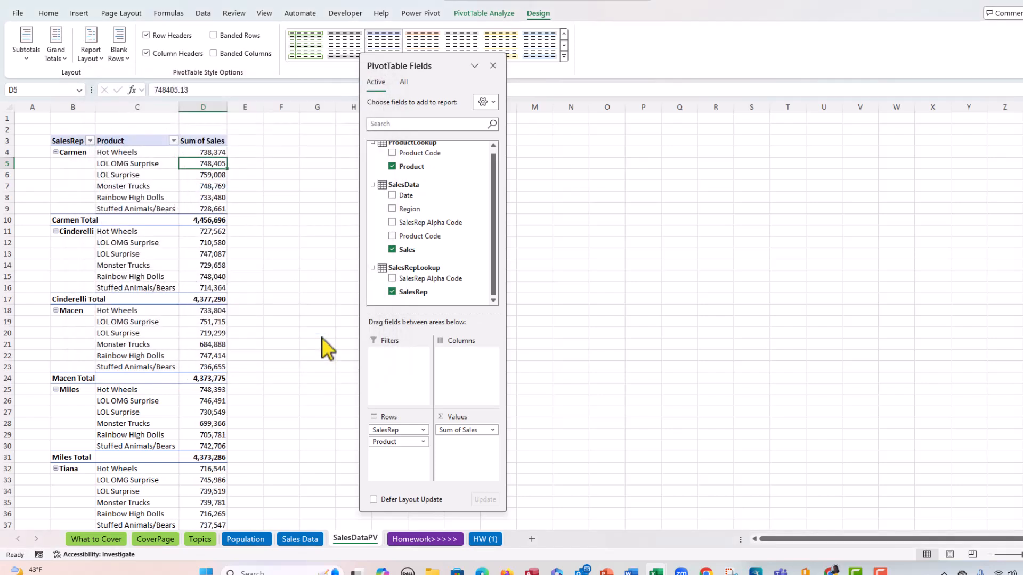
- Name the sales PivotTable TotalSales
mouse_move(208, 165)
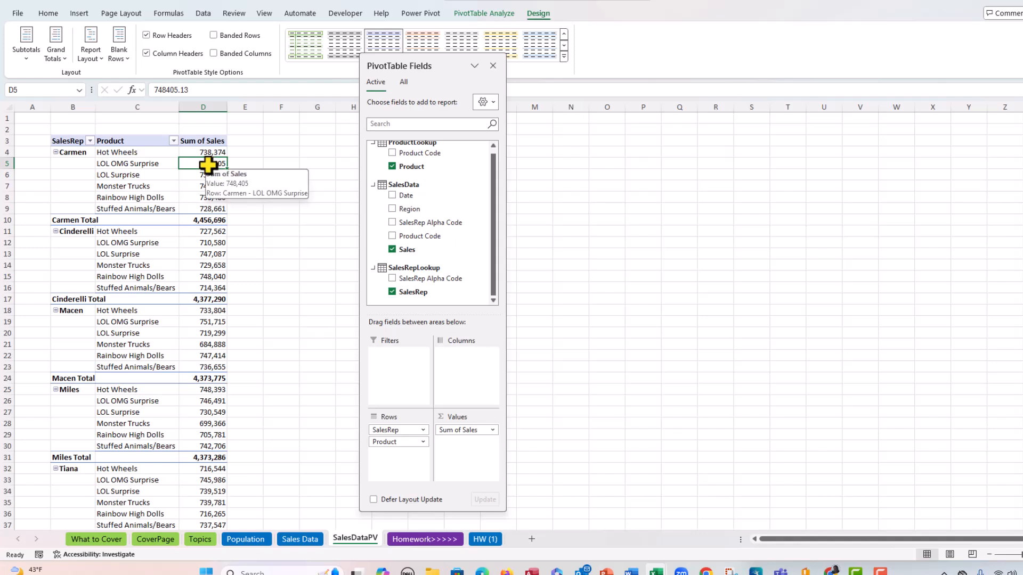
left_click(471, 13)
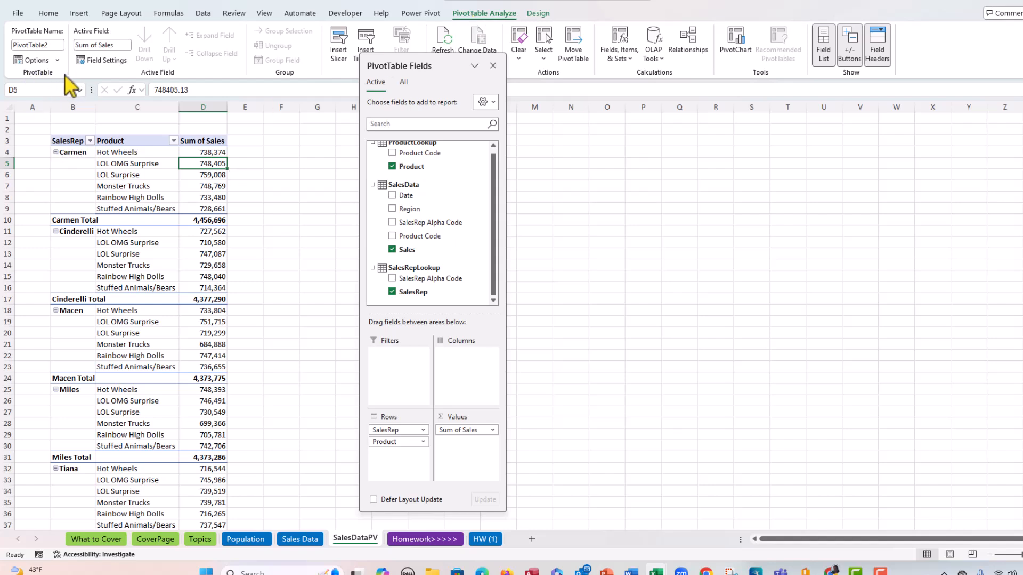
left_click(51, 45)
type("TotalSales")
key("Return")
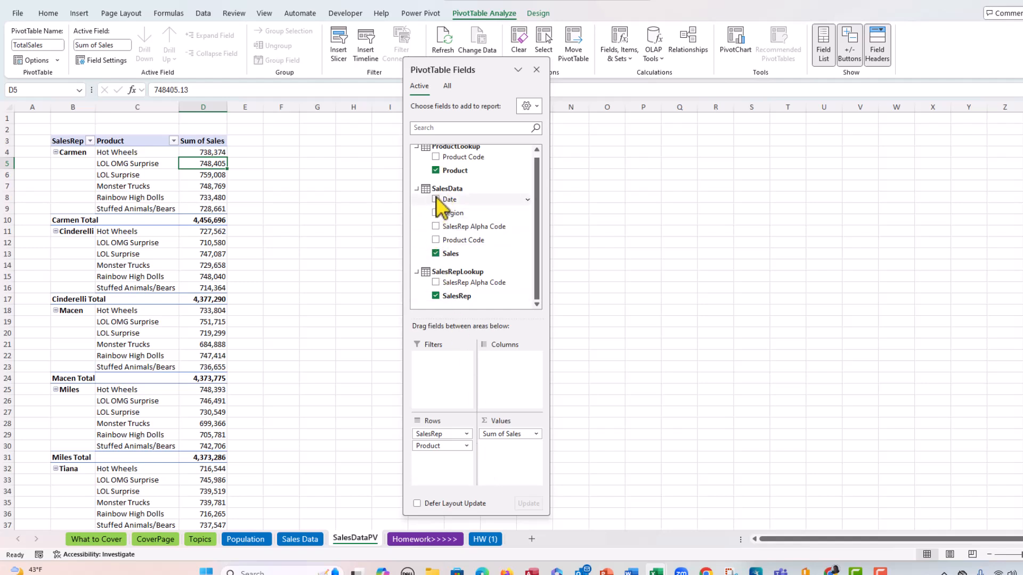
- Add SalesData's Date to the rows to generate its Year, Quarter and Month fields, and remove all date fields from the rows
left_click_drag(438, 205, 436, 466)
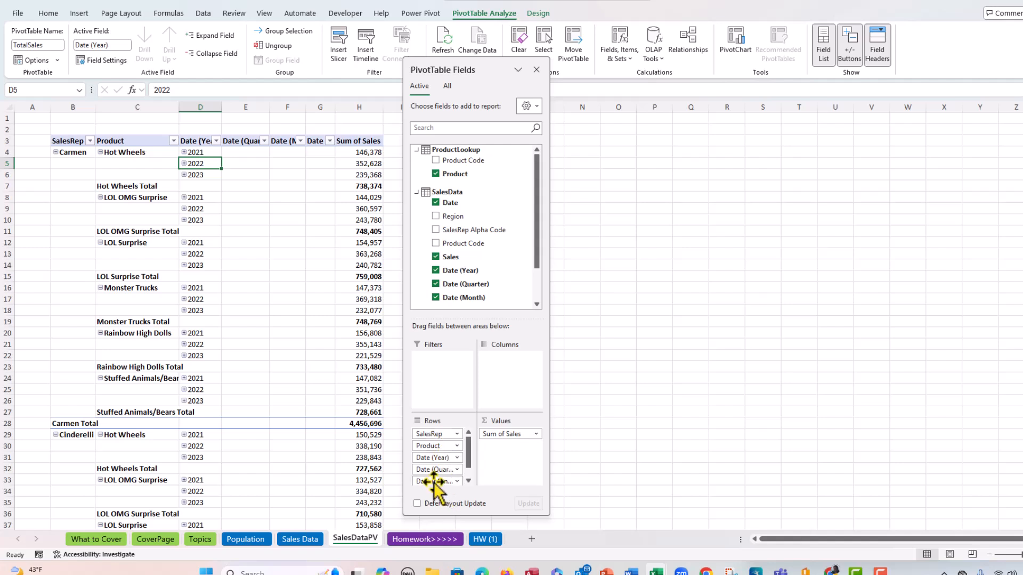
left_click_drag(434, 458, 384, 453)
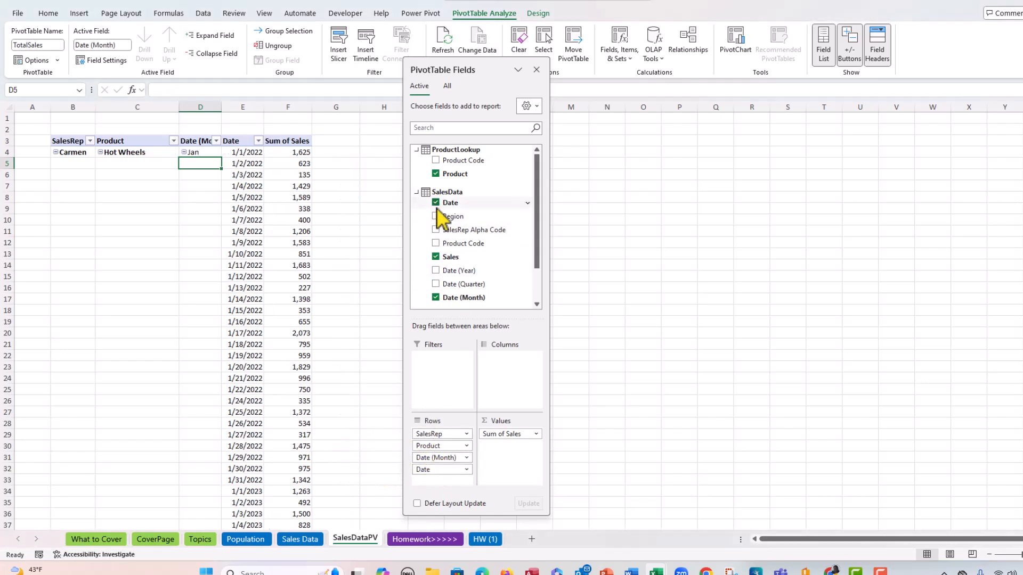
left_click(435, 297)
left_click(436, 202)
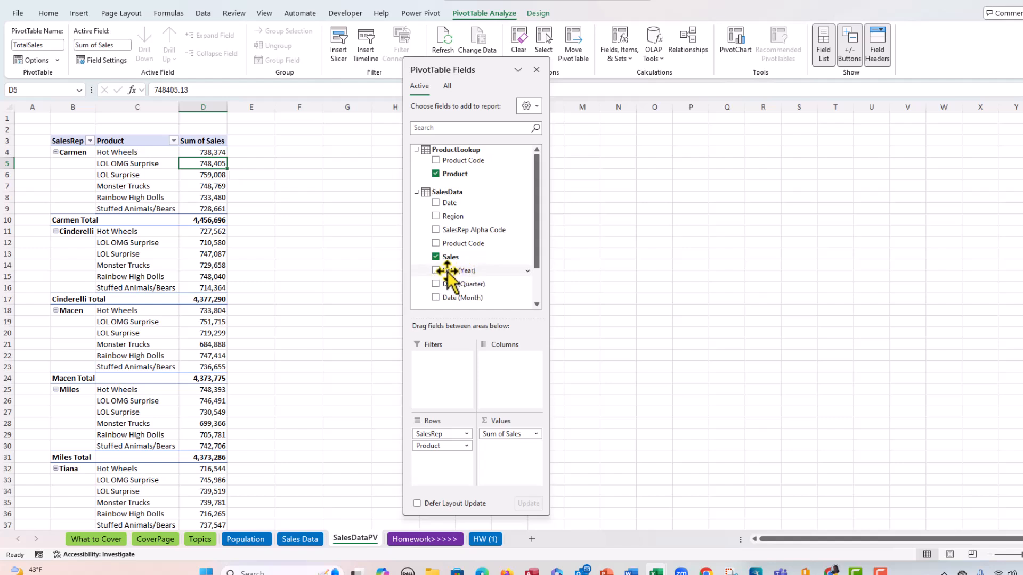
scroll(540, 261, "down", 3)
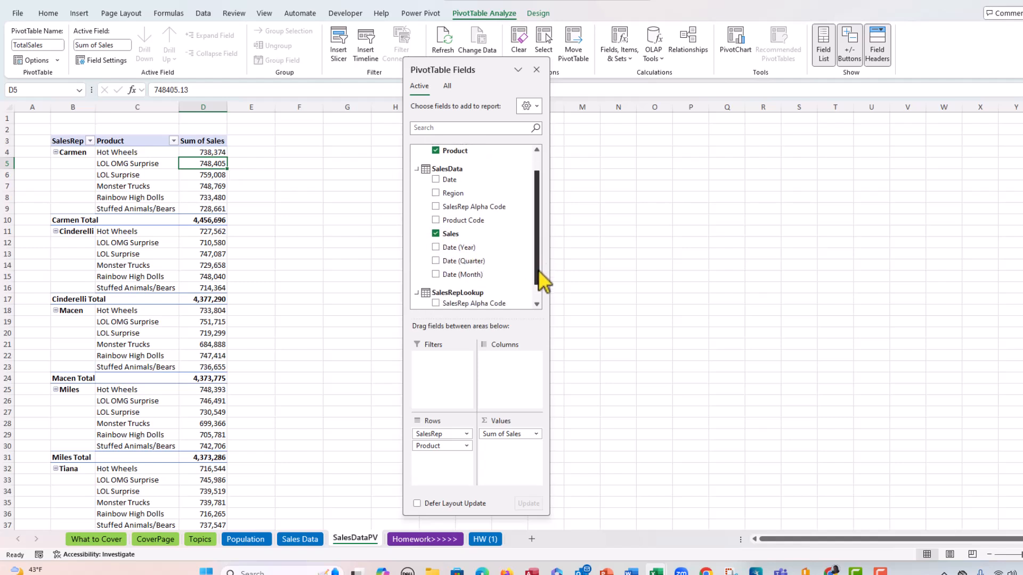
scroll(543, 279, "up", 3)
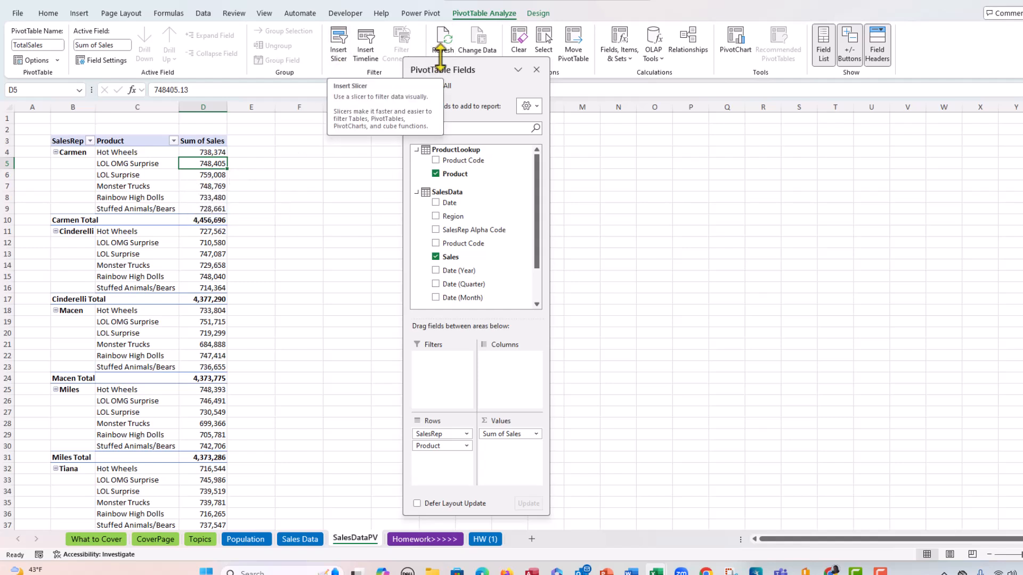
- Insert a Date (Year) slicer, place it beside the PivotTable and shrink its height to about 1.34 inches
left_click_drag(448, 68, 532, 116)
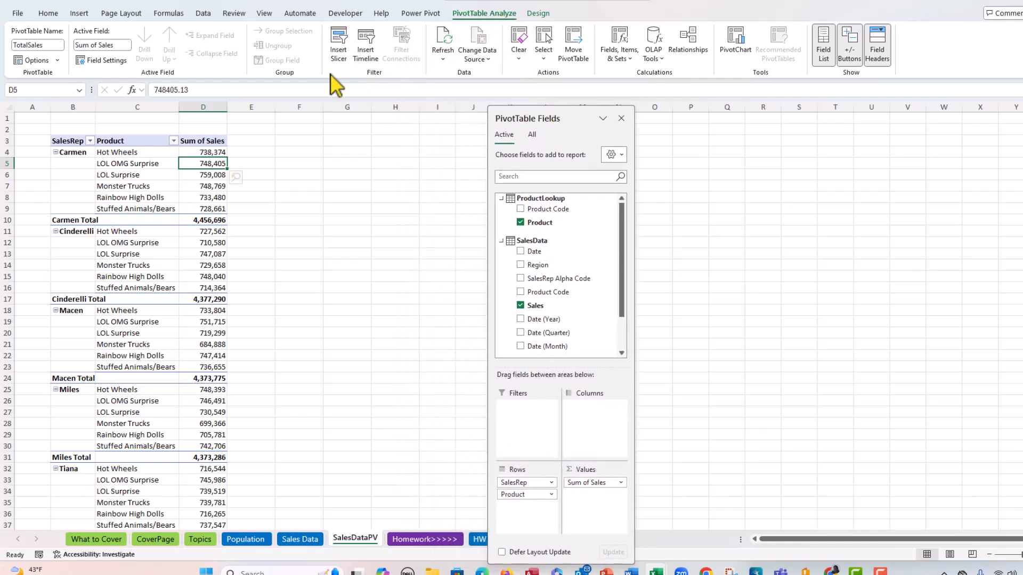
left_click(338, 48)
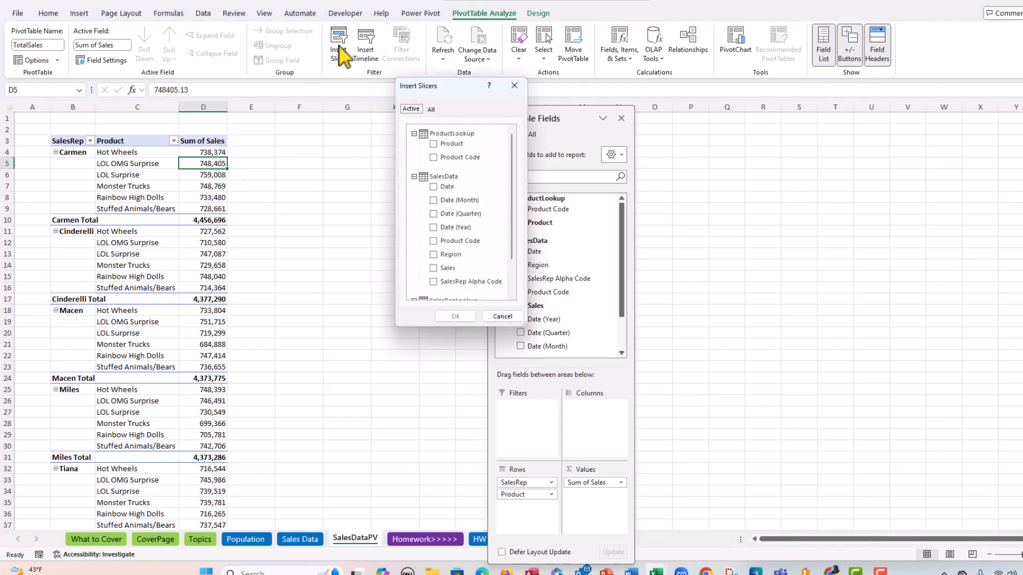
left_click(433, 227)
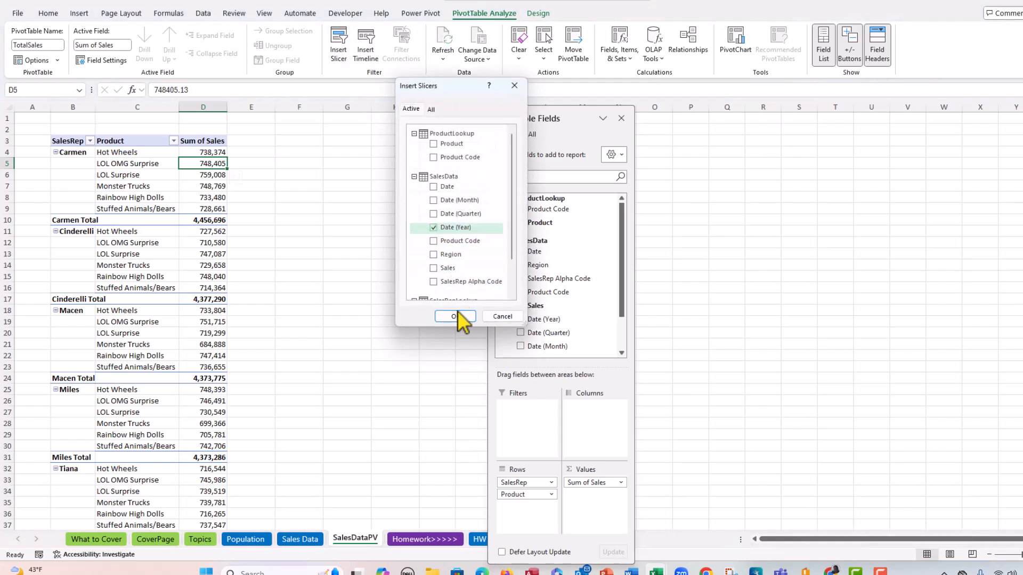
left_click(456, 317)
left_click_drag(547, 261, 319, 143)
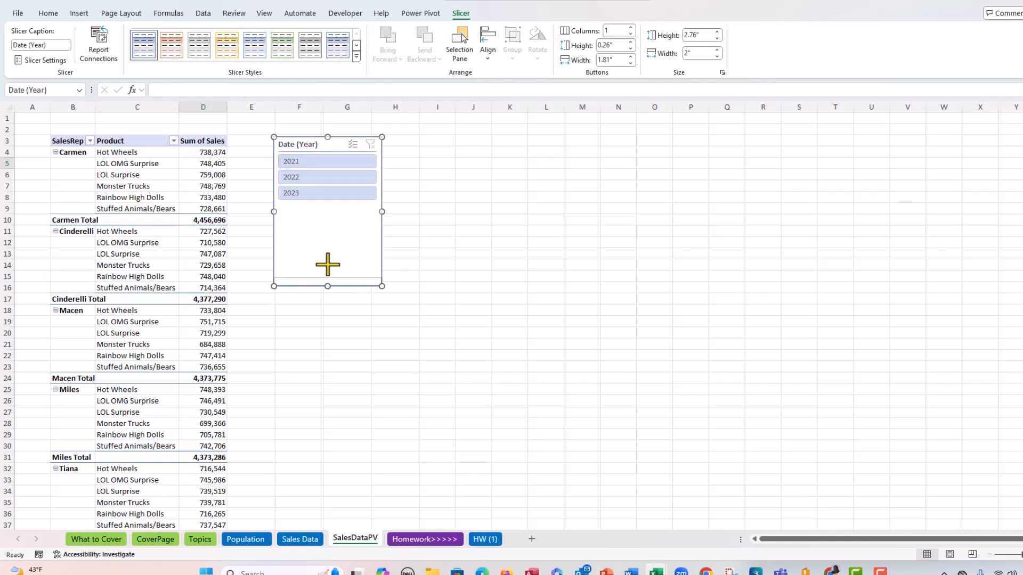
left_click_drag(328, 229, 331, 209)
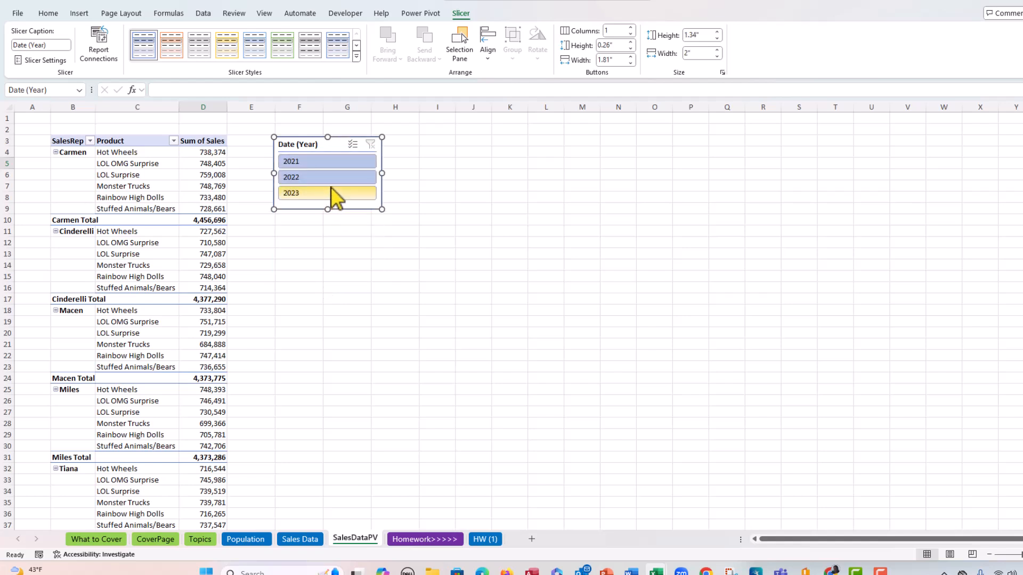
- Test the Date (Year) slicer by filtering the PivotTable to 2022 and to 2021, and clear the filter
left_click(329, 179)
left_click(328, 163)
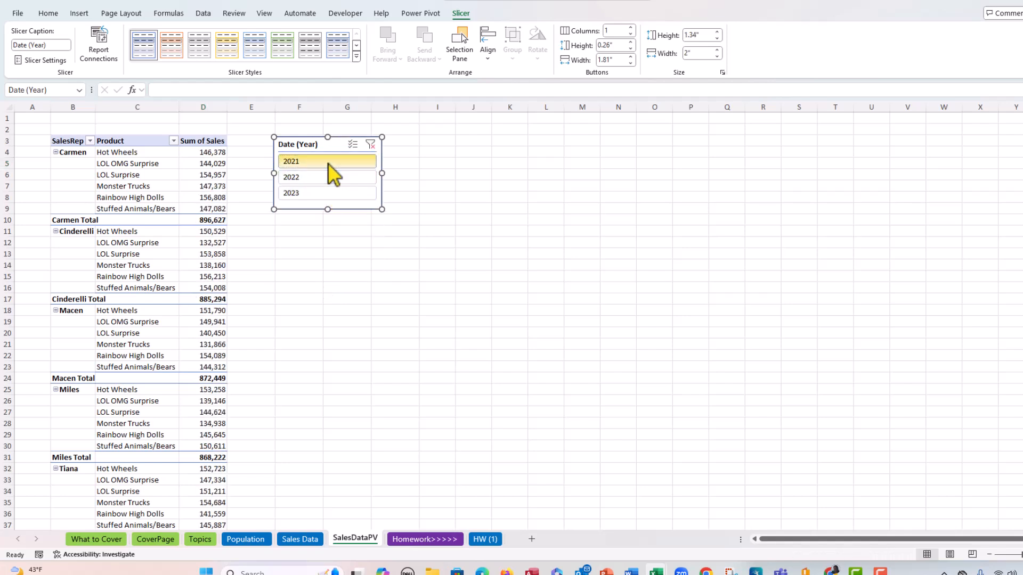
left_click(371, 145)
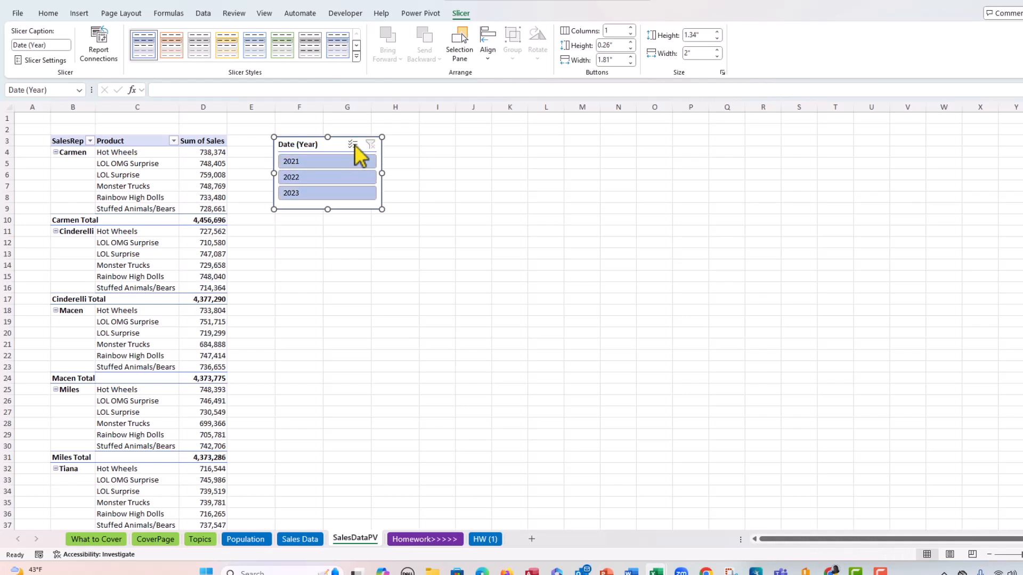
- Set both the name and the header caption of the Date (Year) slicer to Year
right_click(322, 147)
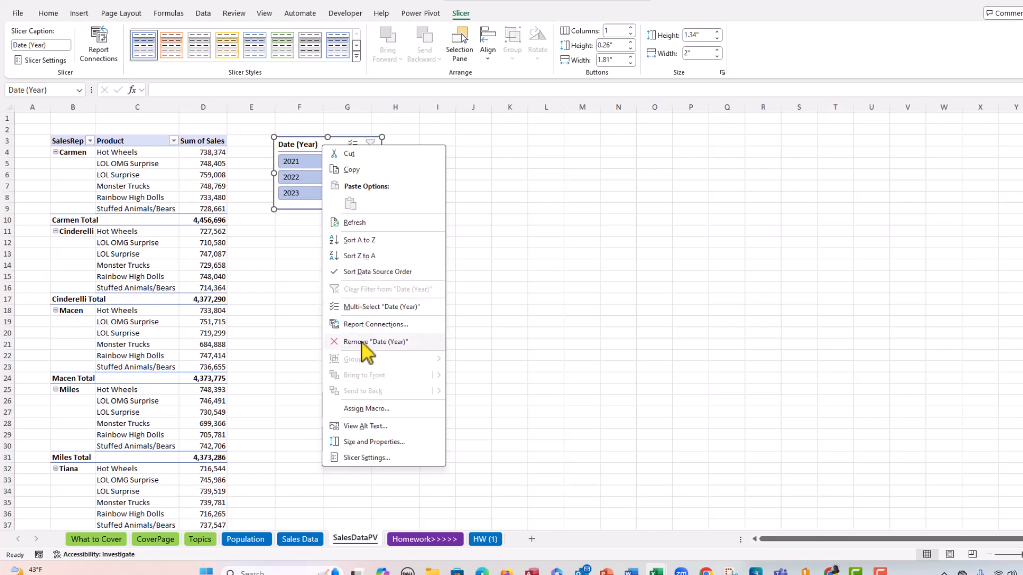
left_click(355, 458)
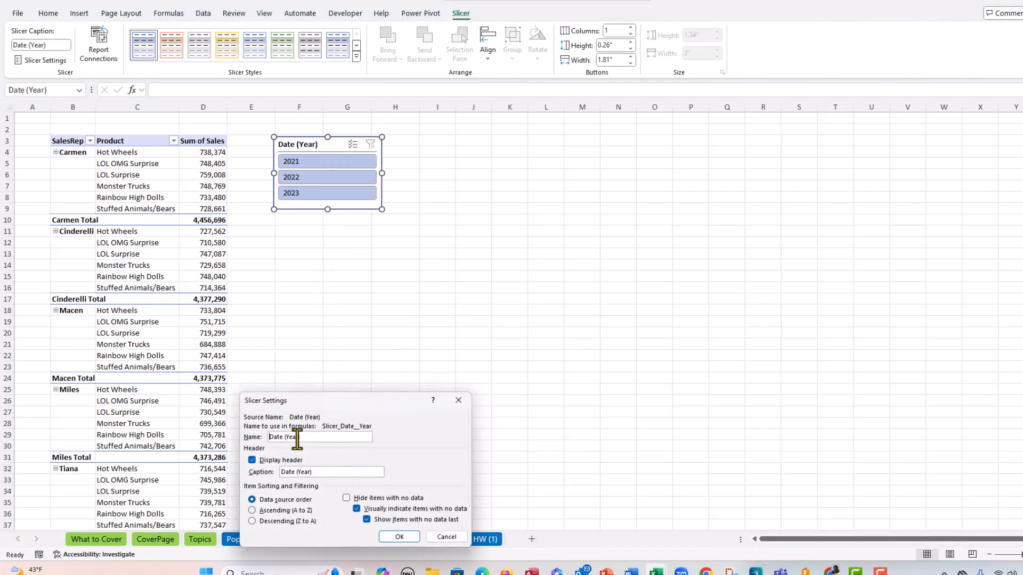
left_click_drag(303, 437, 259, 430)
left_click_drag(319, 472, 278, 472)
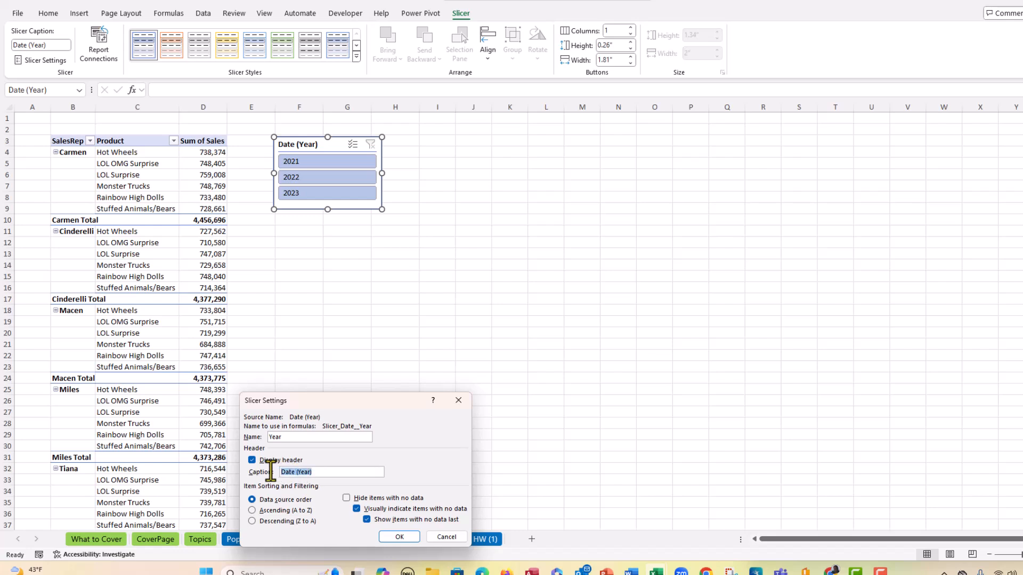
type("Year")
left_click(400, 536)
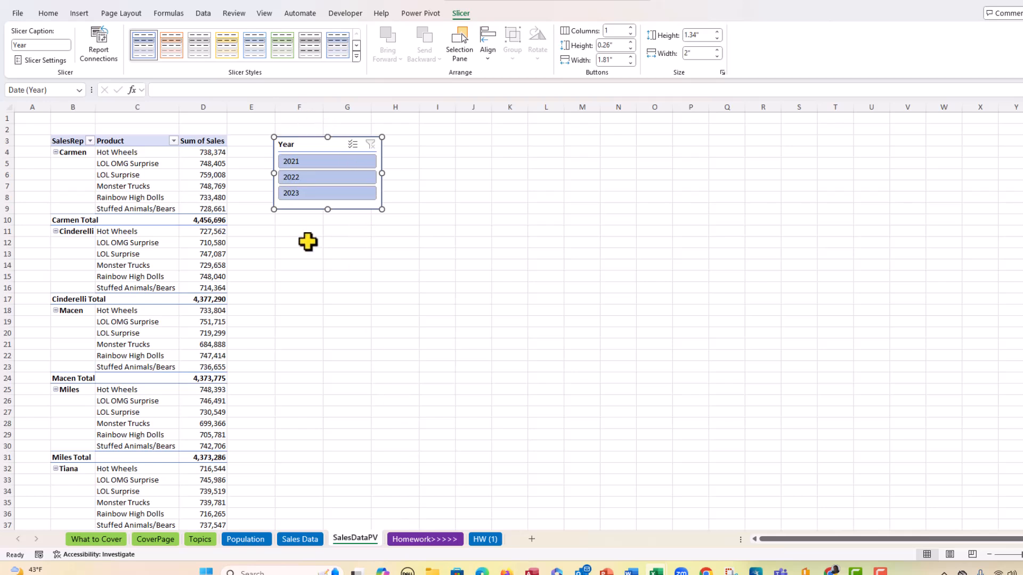
- Insert a Region slicer for the PivotTable, place it below the Year slicer and shrink its height to about 1.96 inches
left_click(207, 245)
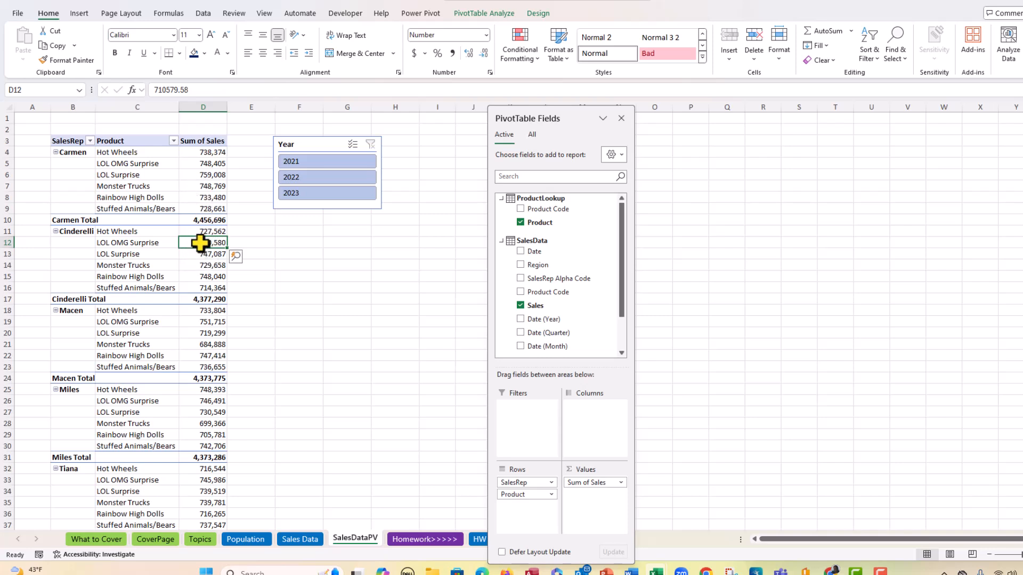
mouse_move(200, 244)
left_click(484, 13)
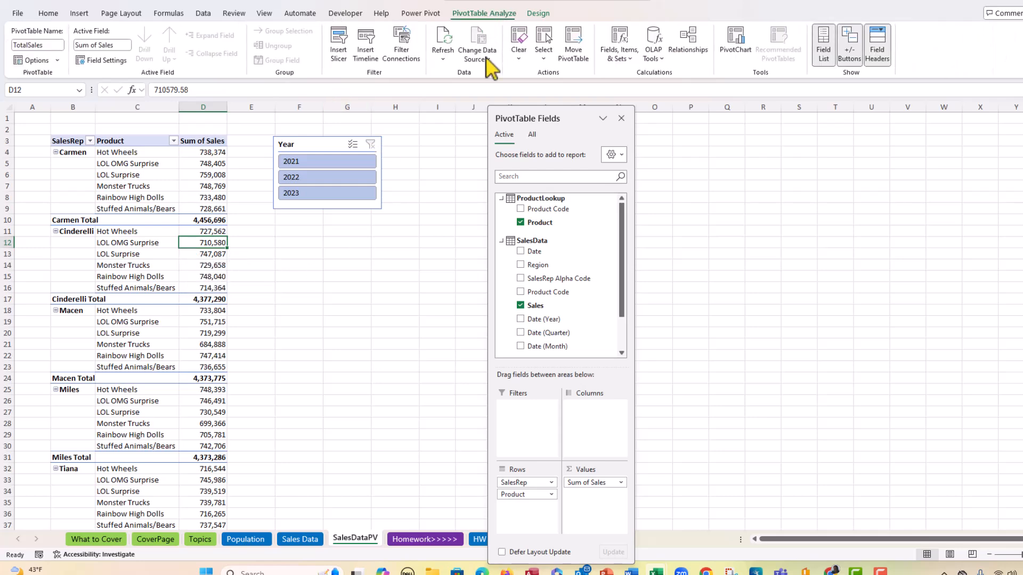
left_click(340, 43)
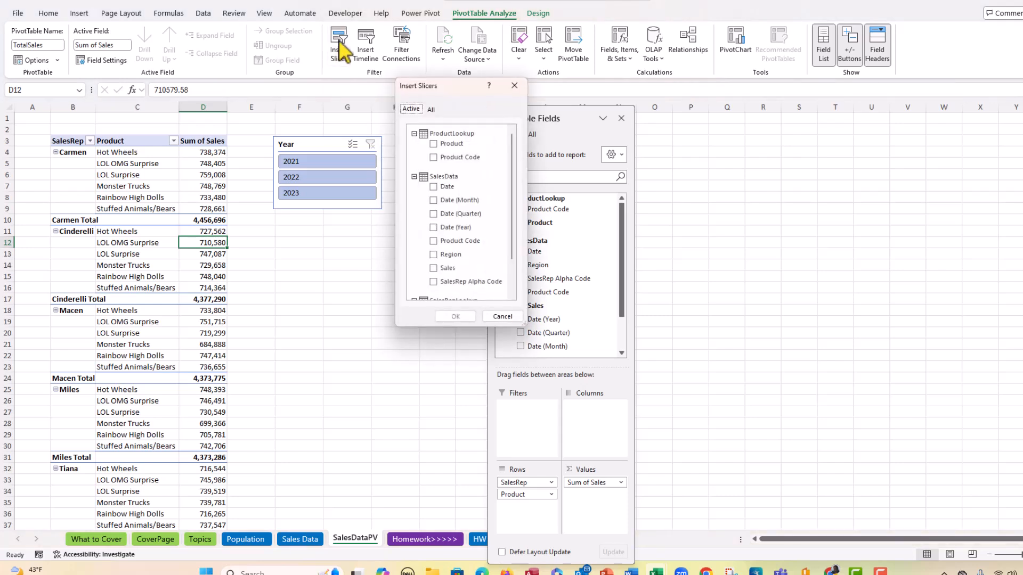
scroll(513, 193, "down", 1)
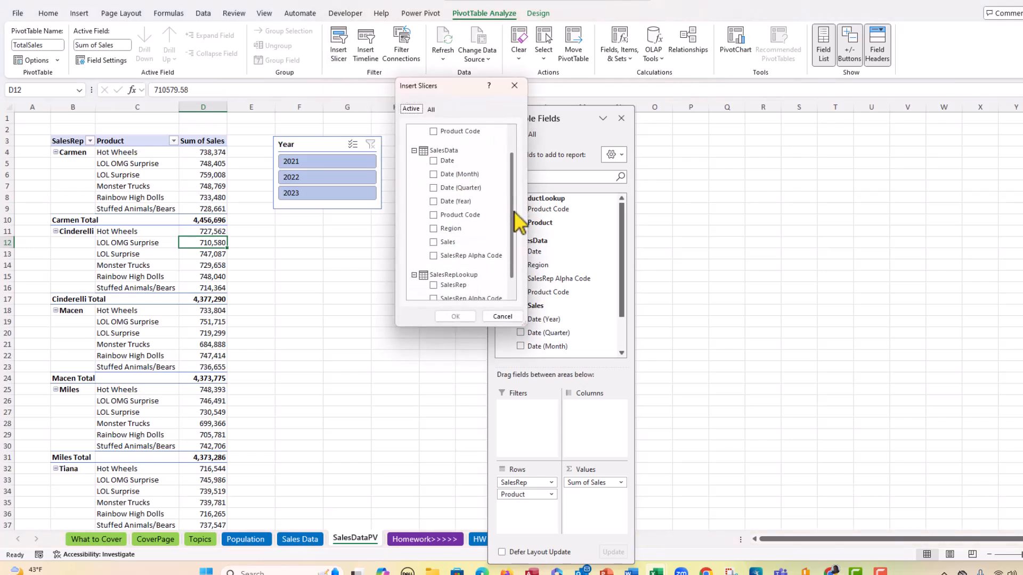
left_click(433, 228)
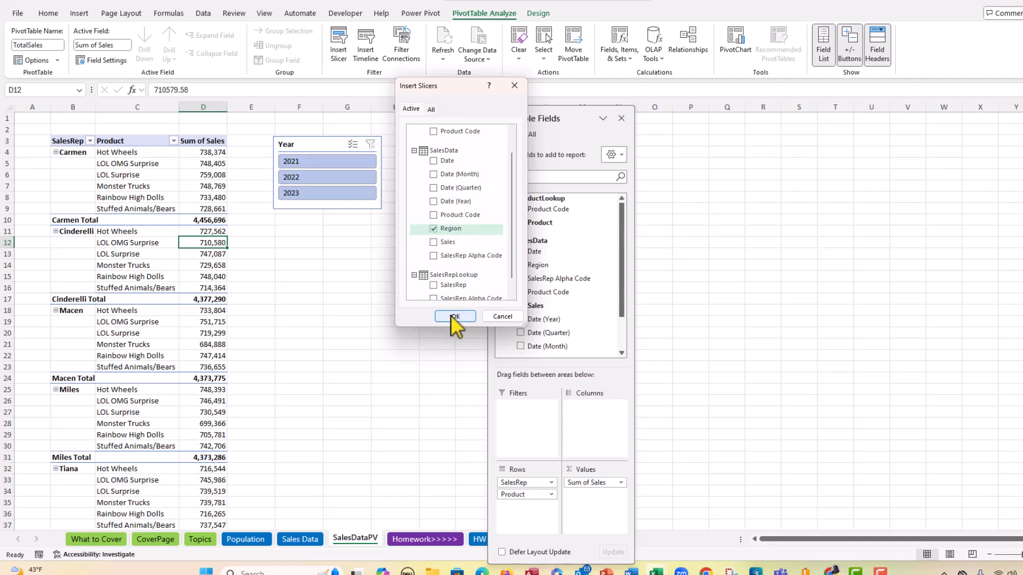
left_click(452, 315)
left_click_drag(536, 256, 314, 233)
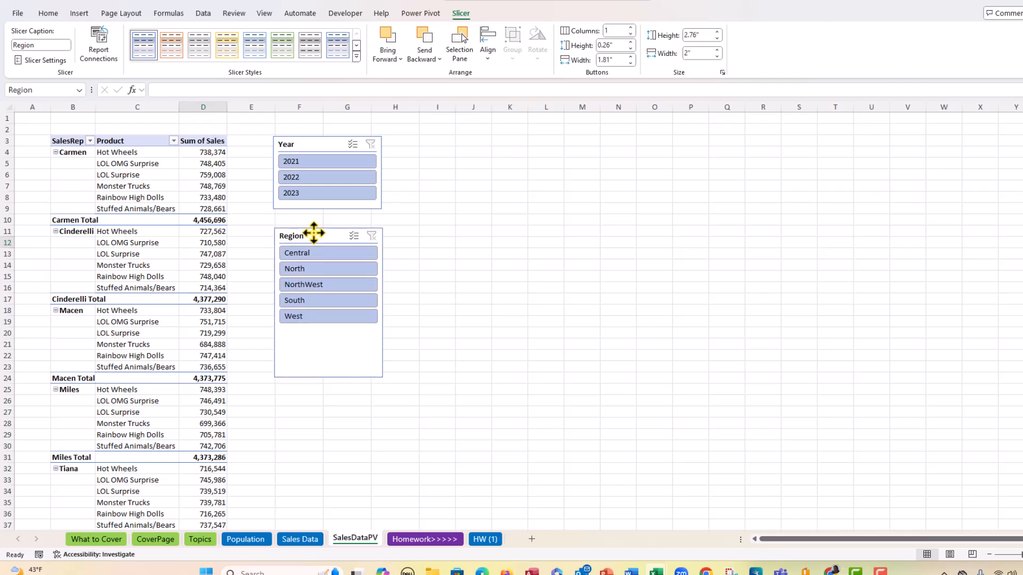
left_click_drag(328, 381, 327, 334)
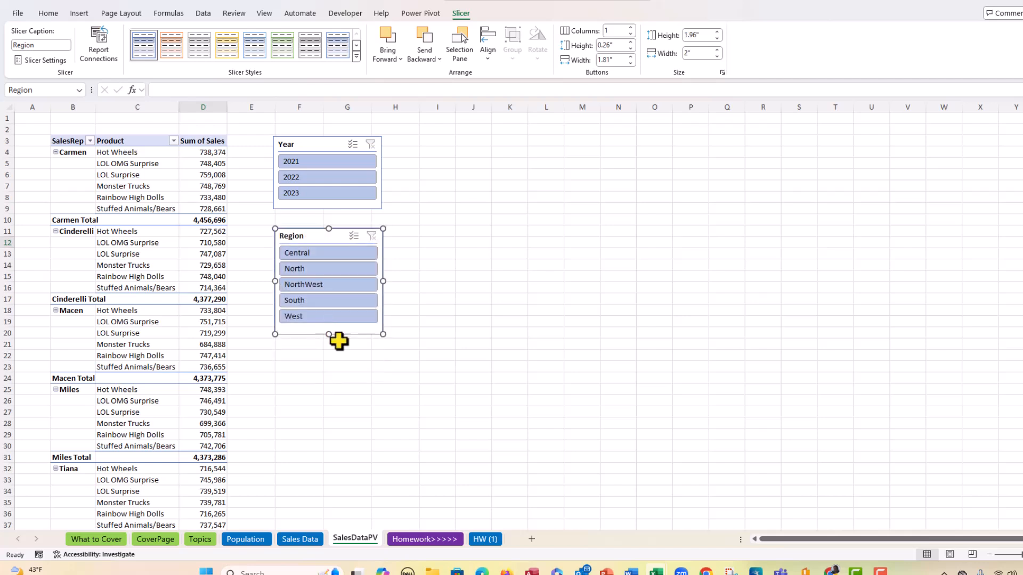
- Test the slicers by filtering the PivotTable to NorthWest and North, and to 2023 and 2021, and clear both filters
left_click(323, 286)
left_click(320, 269)
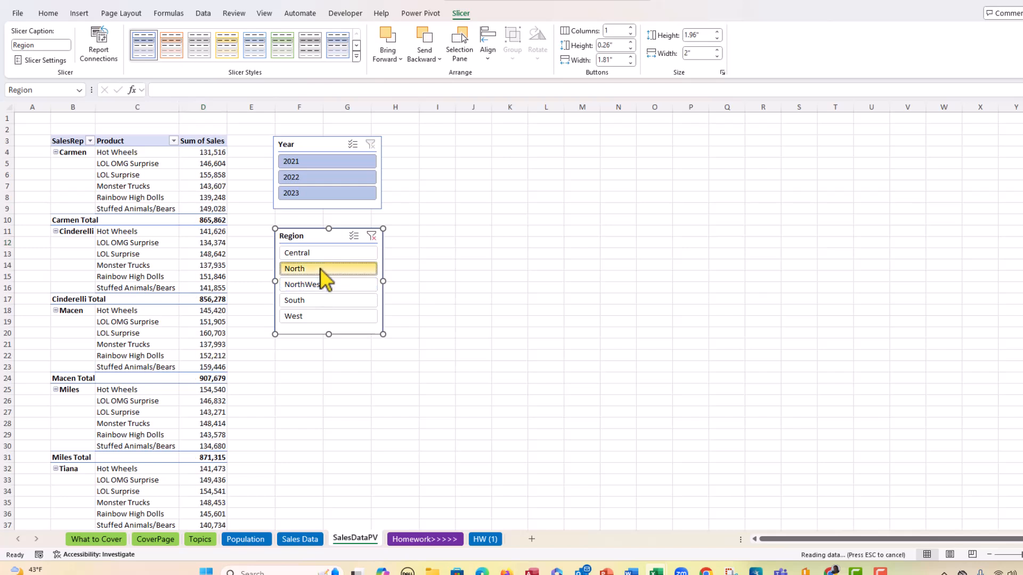
left_click(328, 193)
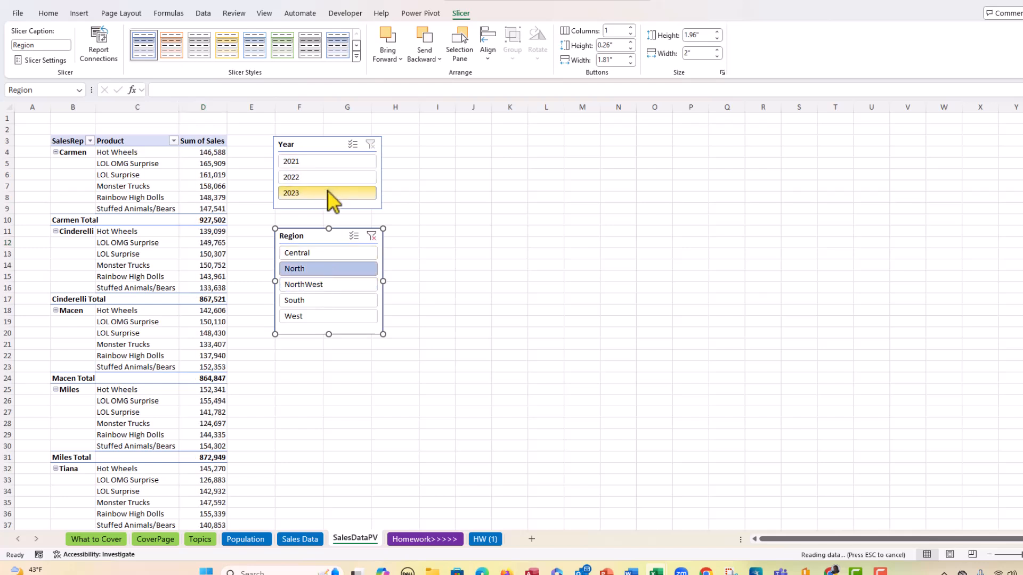
left_click(327, 160)
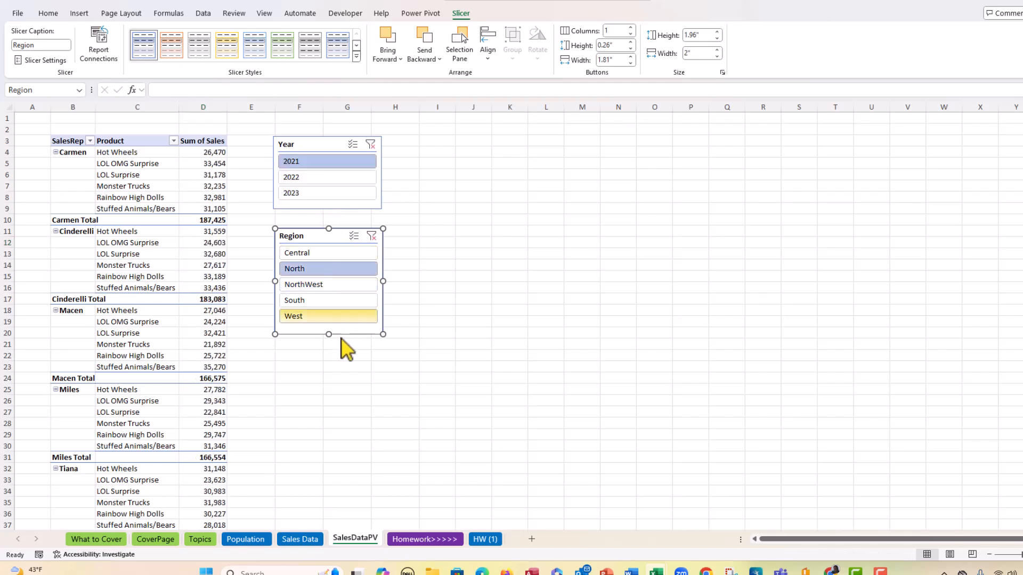
left_click(372, 236)
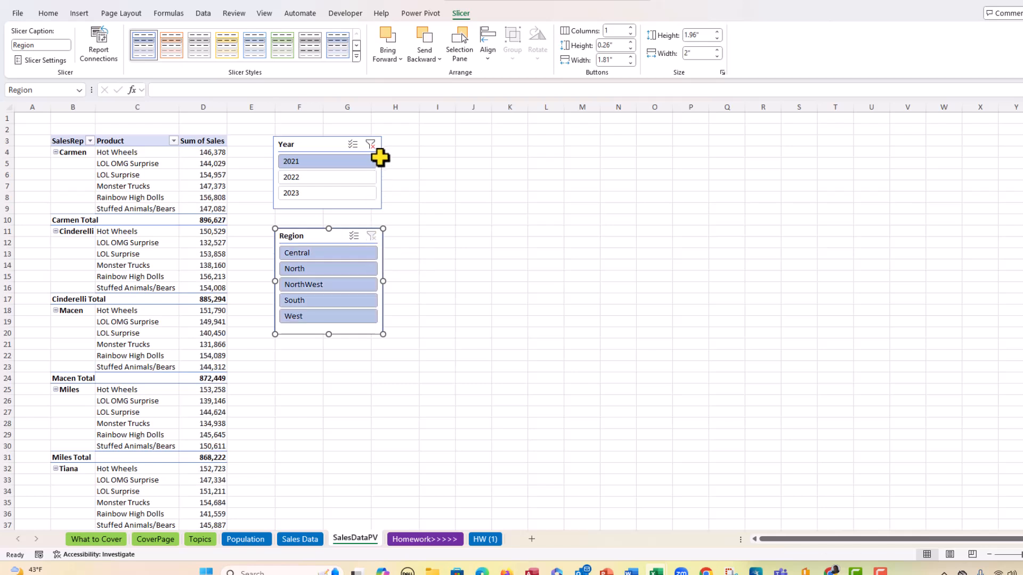
left_click(372, 145)
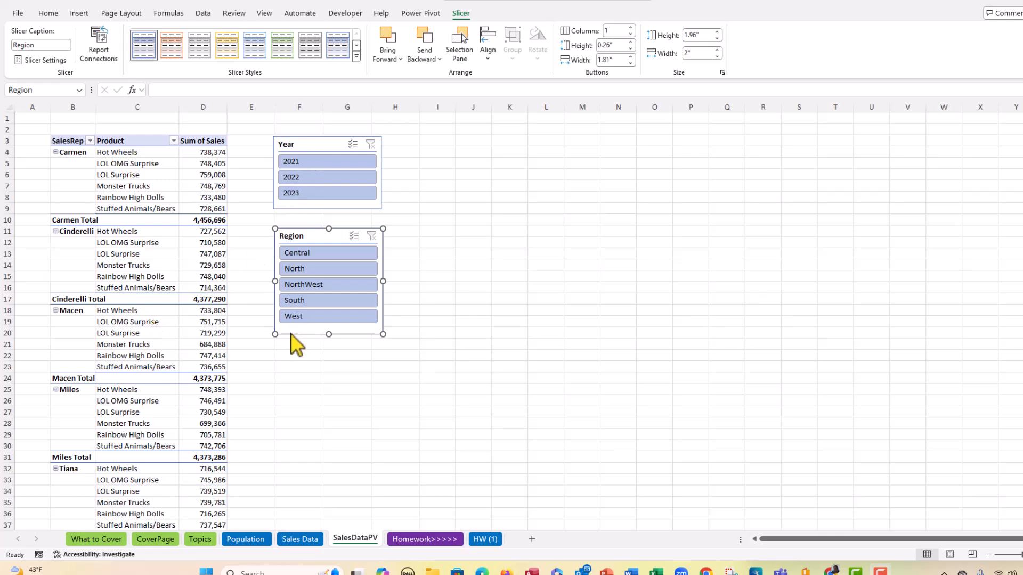
- Compare the instructions and source tables on the Sales Data sheet with the PivotTable report on SalesDataPV
left_click(300, 540)
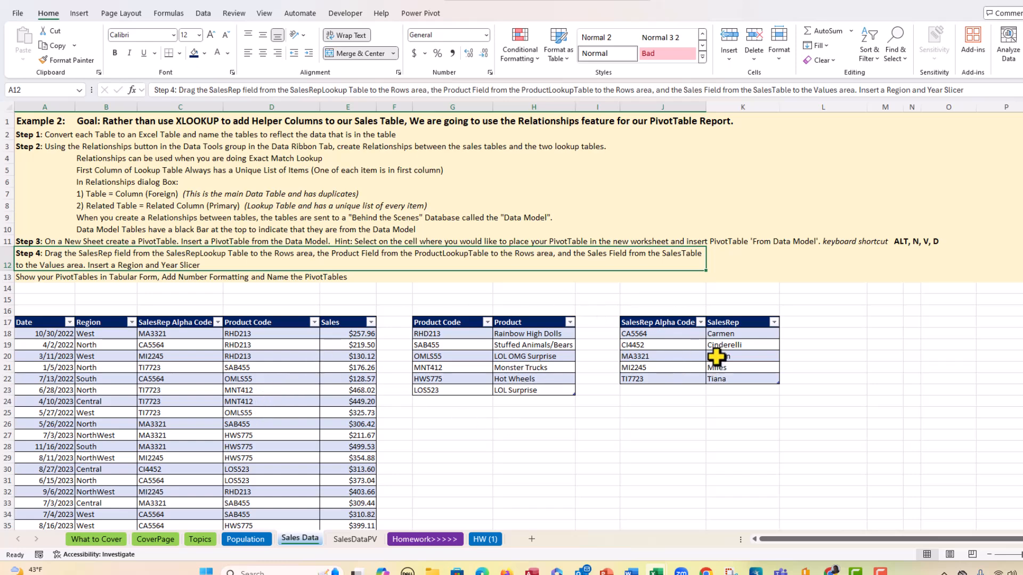
left_click(355, 539)
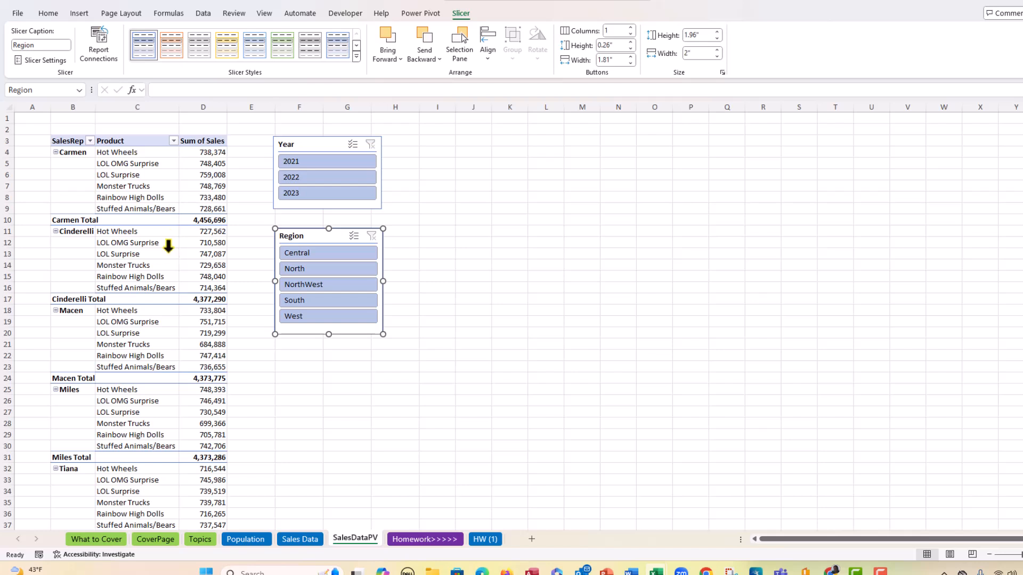
mouse_move(197, 183)
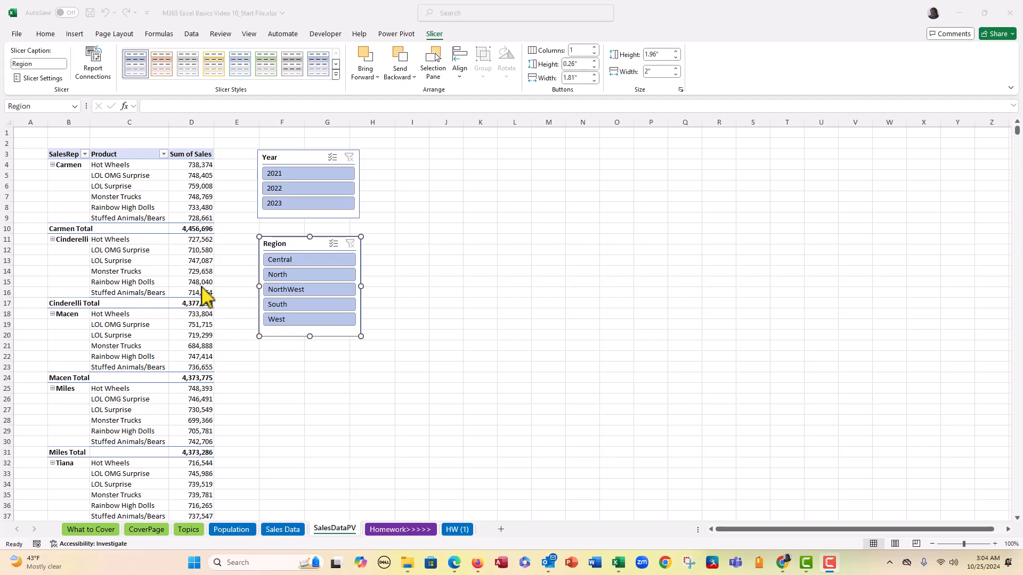
left_click(280, 530)
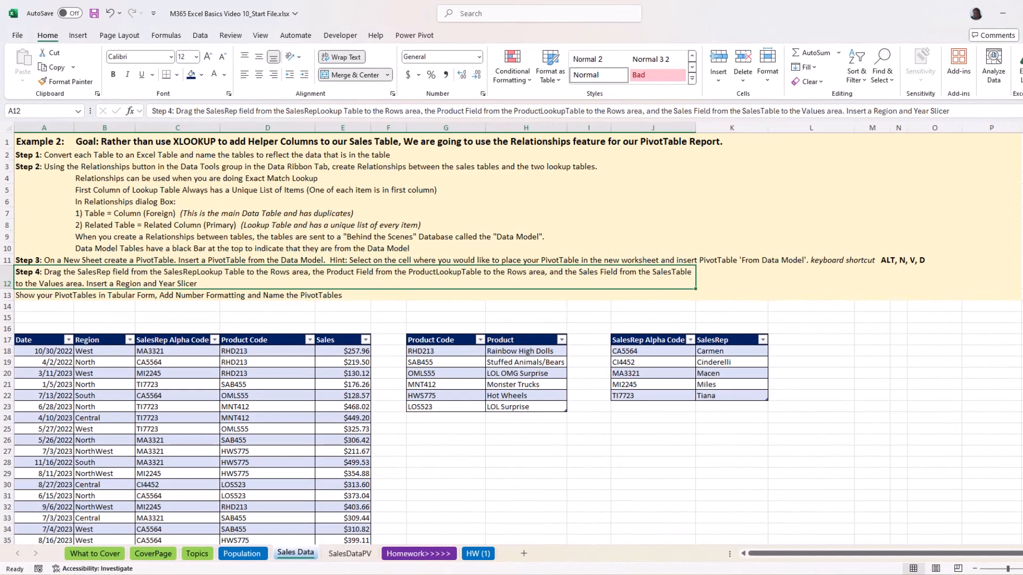
left_click(349, 553)
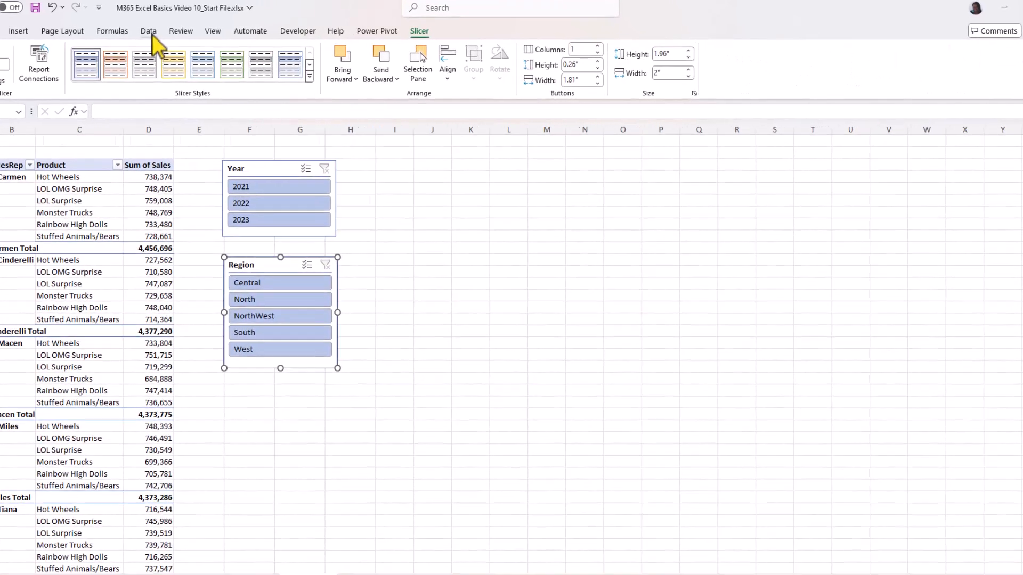
- Open the workbook's data model in Power Pivot and review the SalesData, ProductLookup and SalesRepLookup tables
left_click(150, 32)
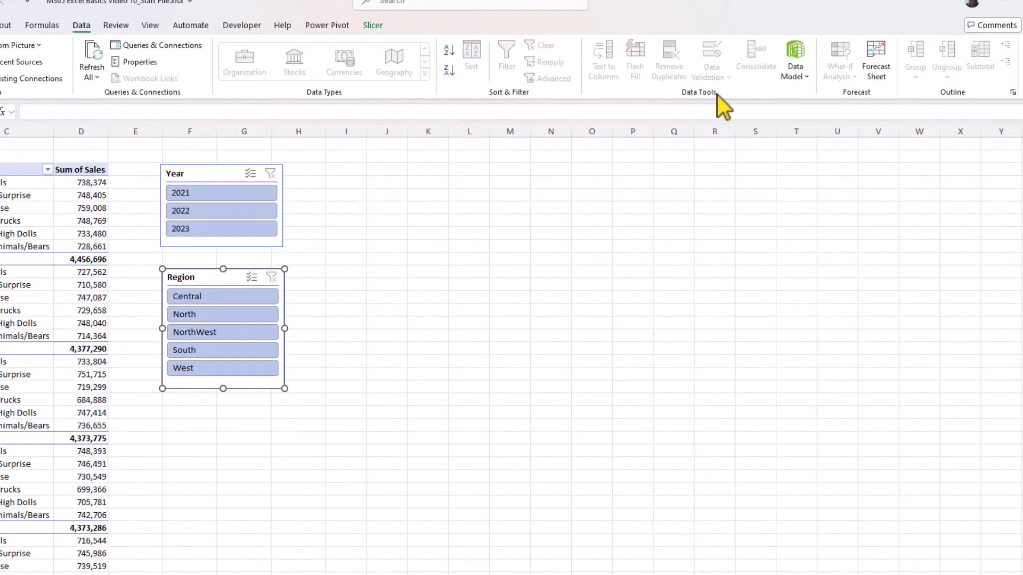
left_click(804, 76)
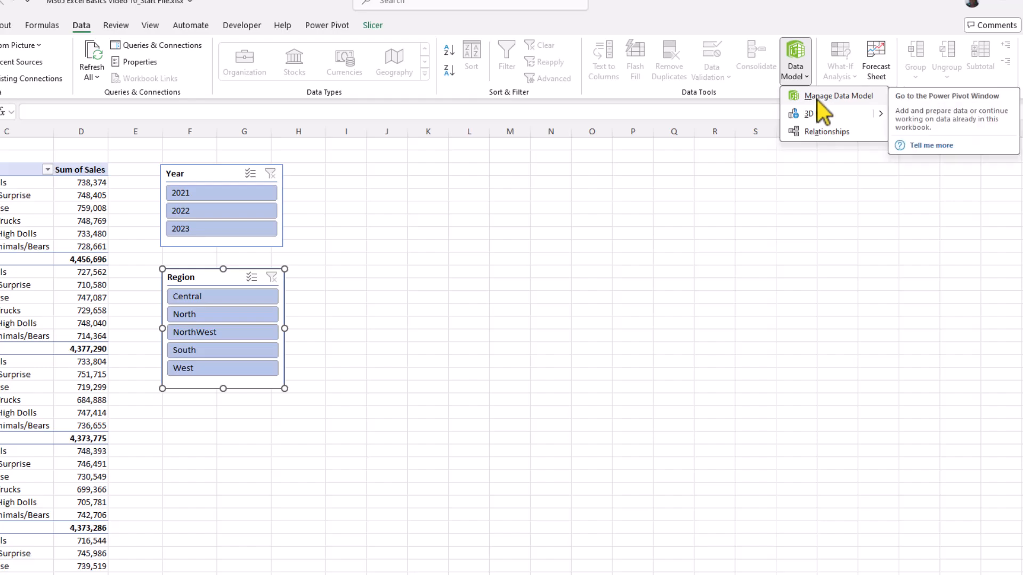
left_click(831, 96)
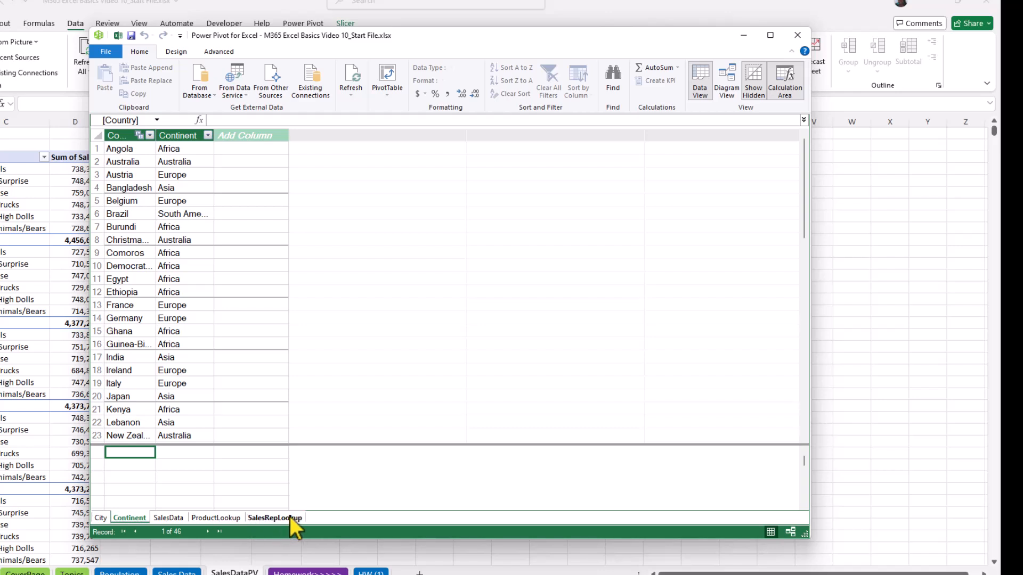
left_click(169, 517)
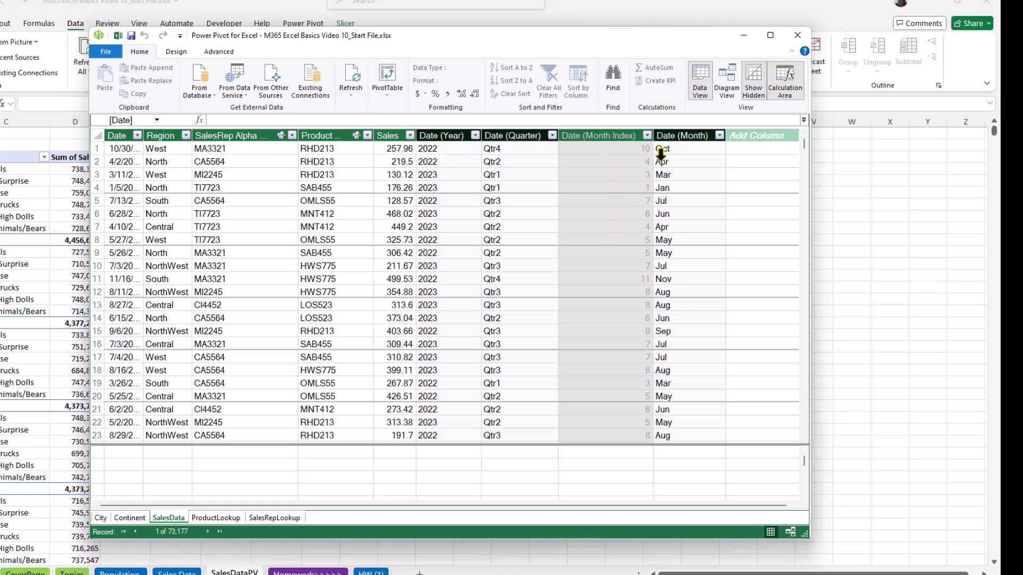
left_click(211, 517)
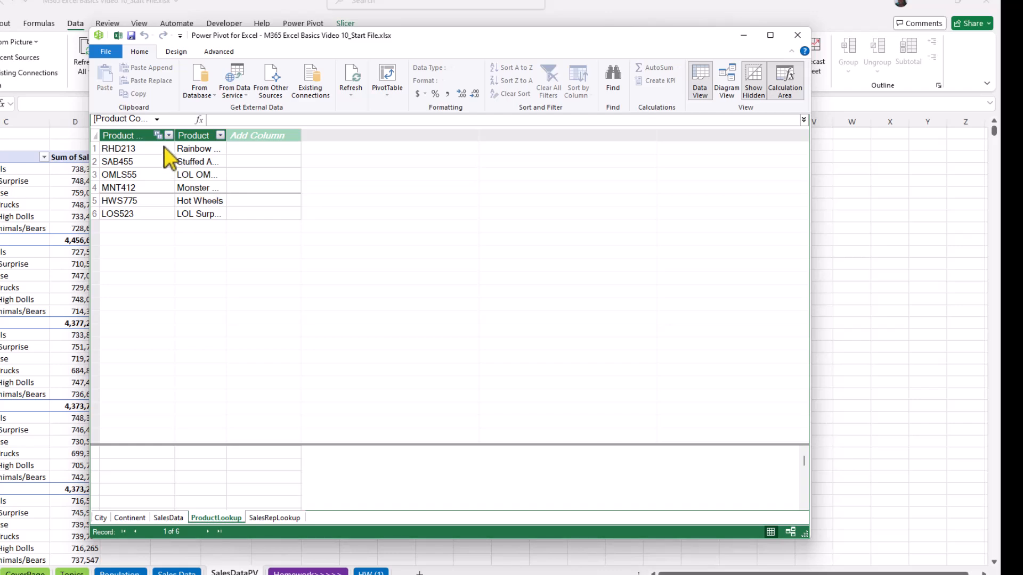
left_click(274, 521)
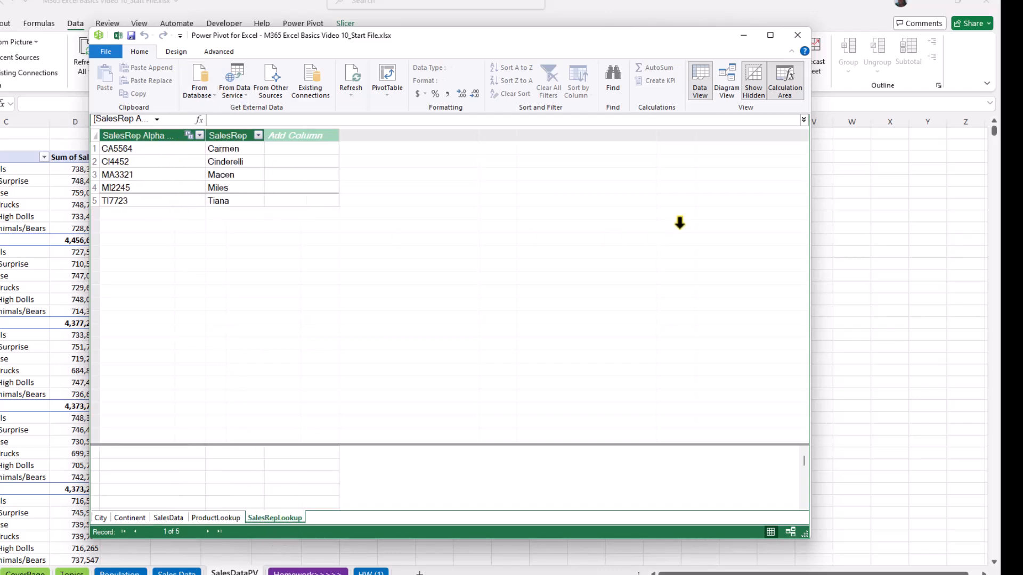
- Show the model as a diagram, widen the window and arrange City, Continent, SalesRepLookup, SalesData and ProductLookup in one row
left_click(727, 82)
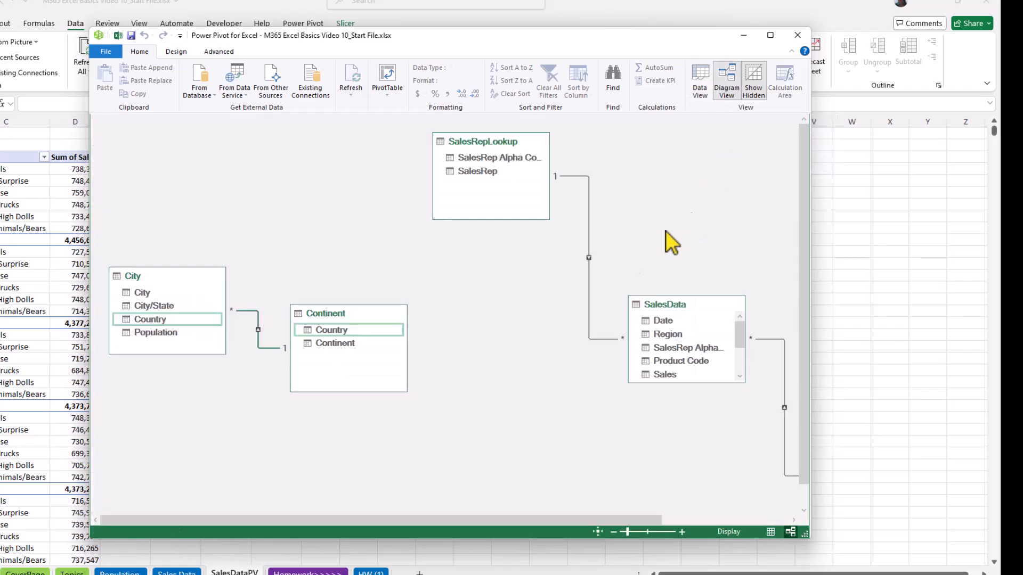
left_click_drag(167, 277, 139, 163)
left_click_drag(364, 314, 348, 182)
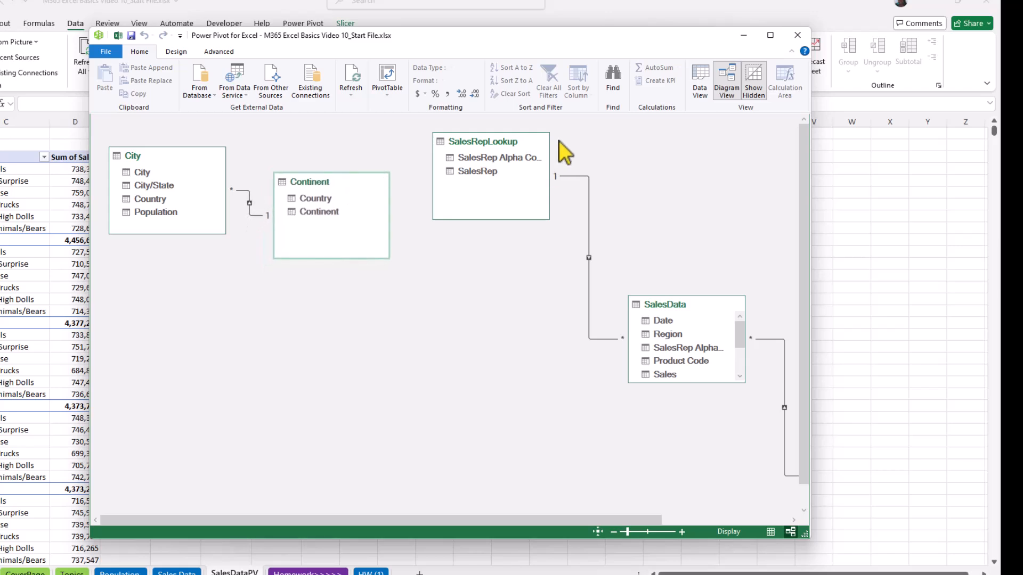
left_click_drag(504, 142, 485, 150)
left_click_drag(689, 310, 643, 178)
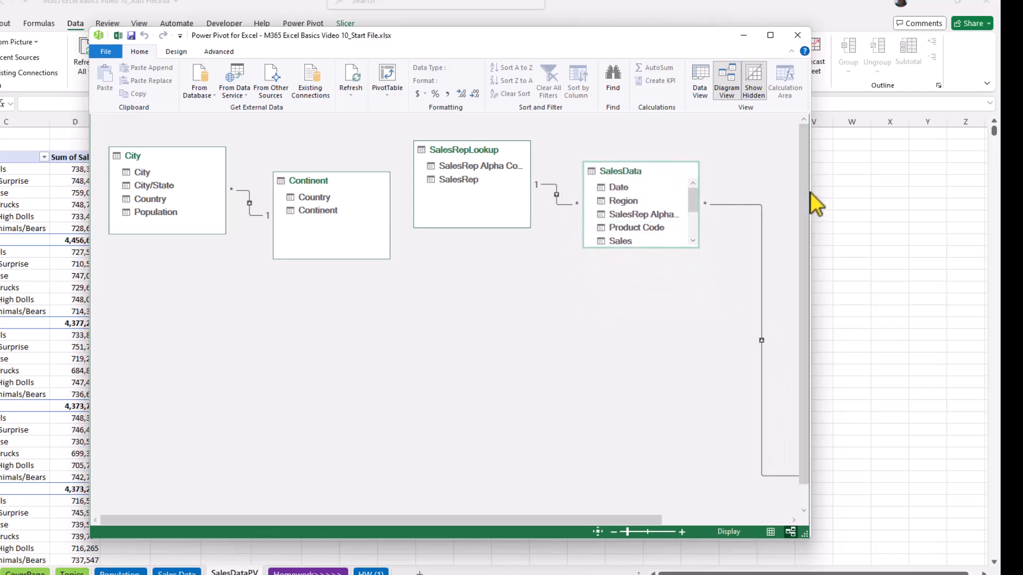
left_click_drag(812, 188, 930, 196)
left_click_drag(875, 441, 809, 190)
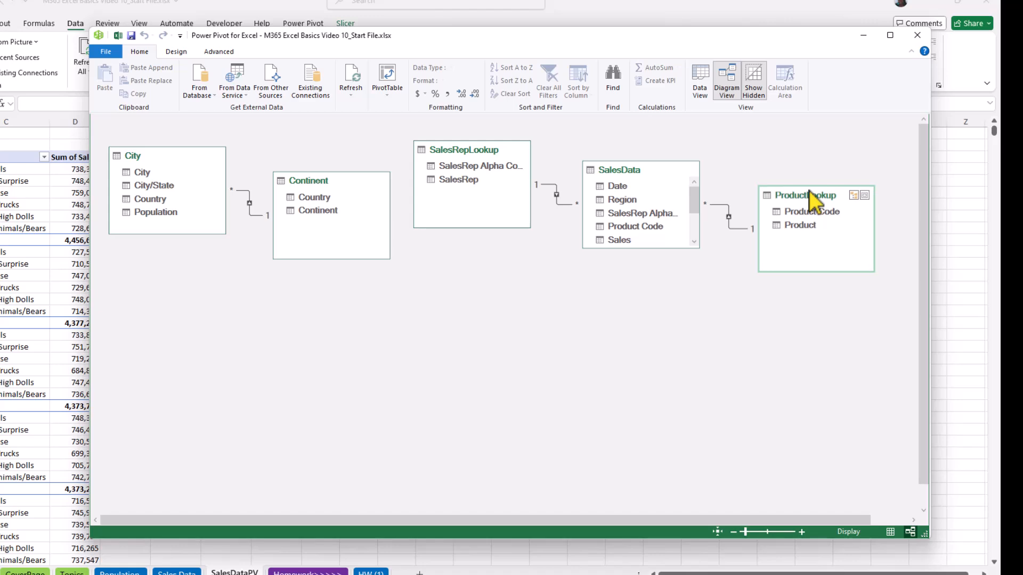
- Regroup SalesRepLookup, SalesData and ProductLookup below the Continent table with SalesData in the middle, and lengthen the SalesData and ProductLookup boxes
left_click_drag(480, 145, 370, 315)
left_click(643, 179)
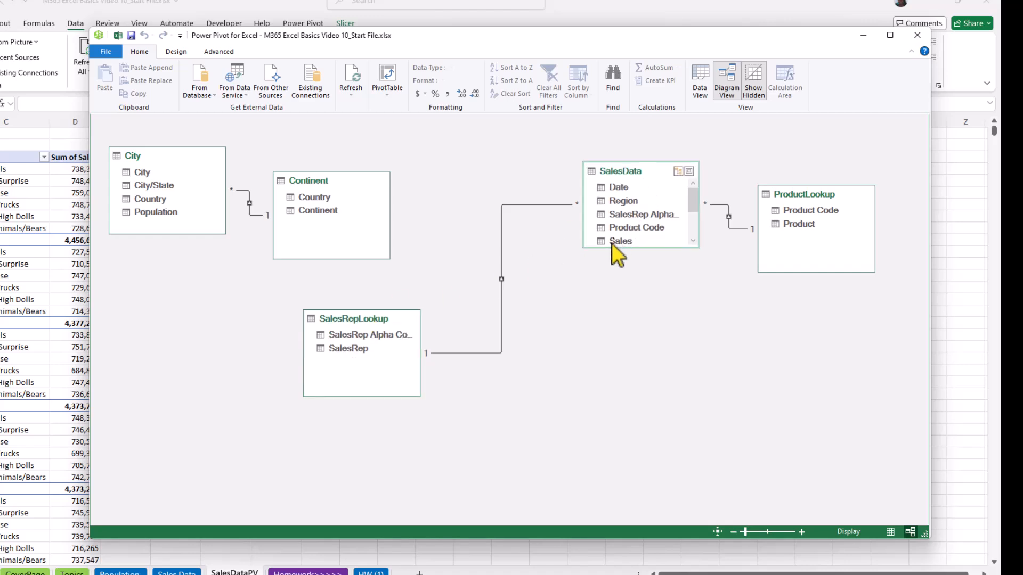
left_click_drag(613, 232, 530, 312)
left_click_drag(827, 193, 740, 304)
left_click_drag(571, 331, 576, 406)
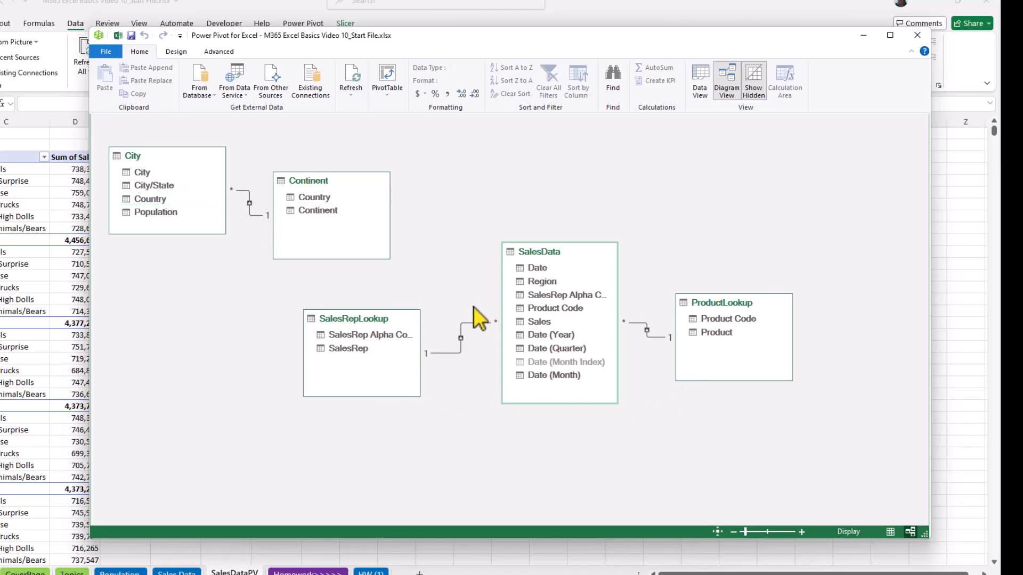
left_click_drag(719, 382, 719, 430)
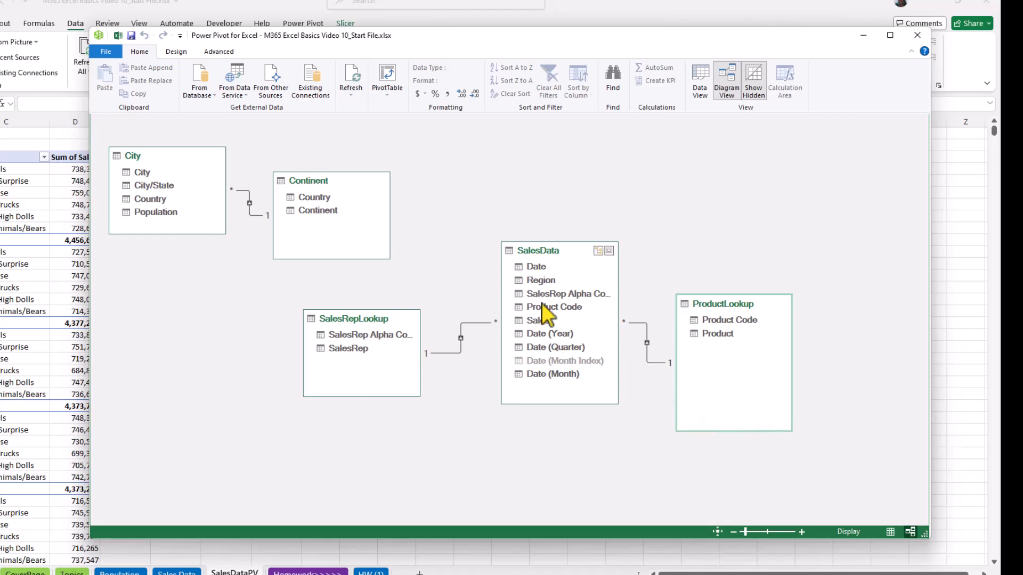
- Examine which fields relate SalesRepLookup to SalesData in the diagram, and close the Power Pivot window
left_click(454, 353)
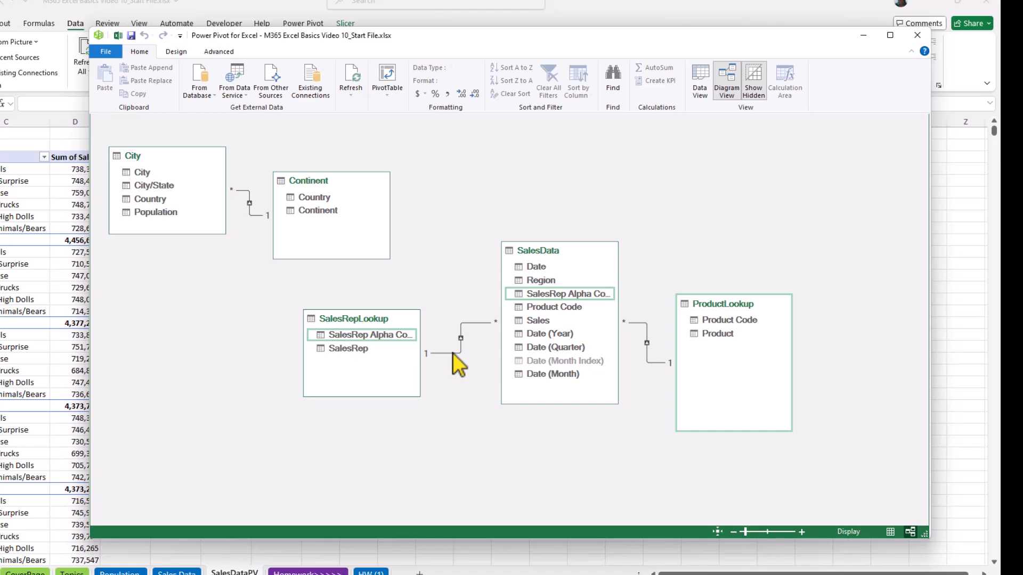
left_click(452, 353)
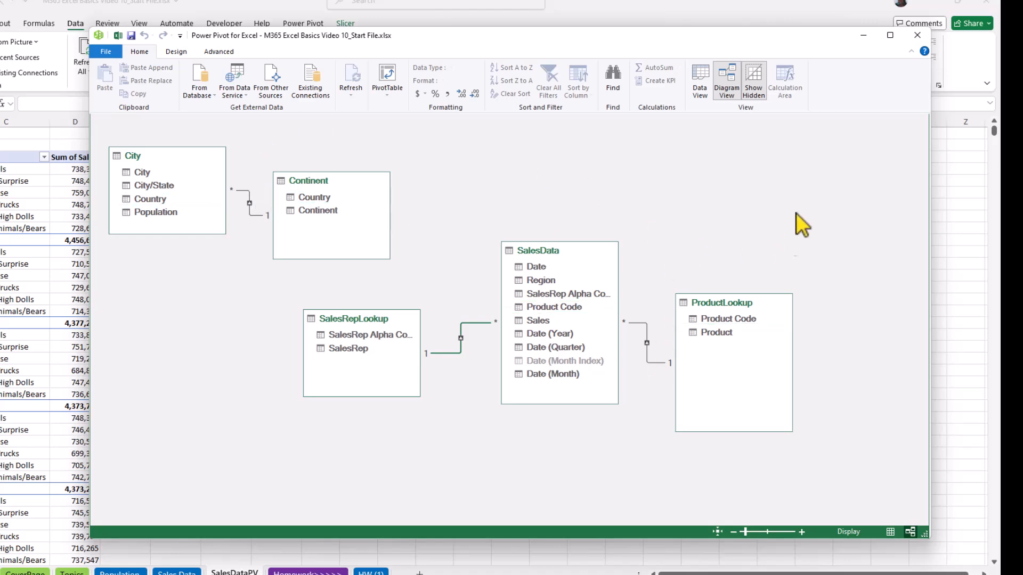
left_click(916, 35)
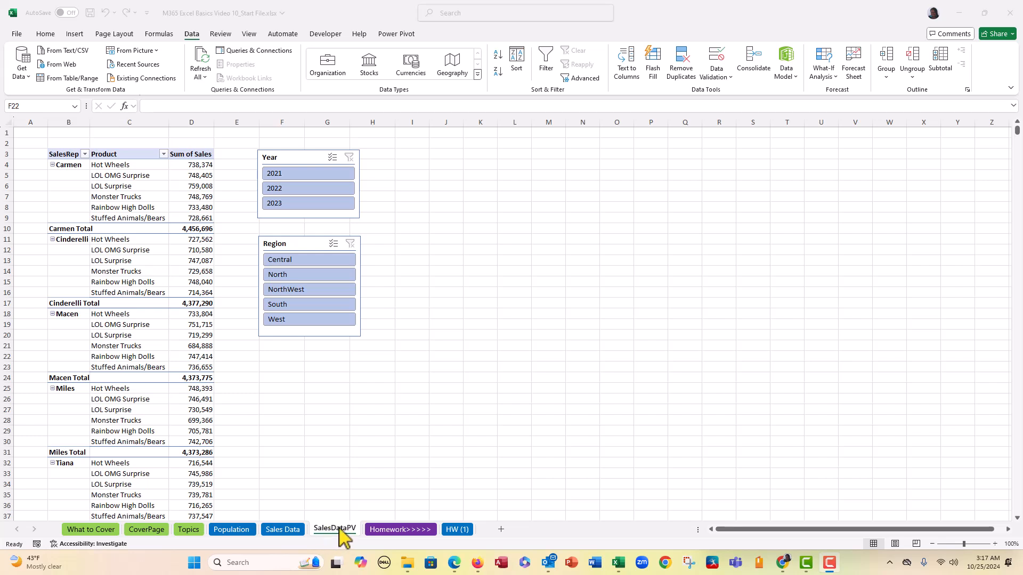
- Color the SalesDataPV sheet tab yellow, and check it from the Sales Data sheet before returning to SalesDataPV
left_click(338, 529)
right_click(339, 528)
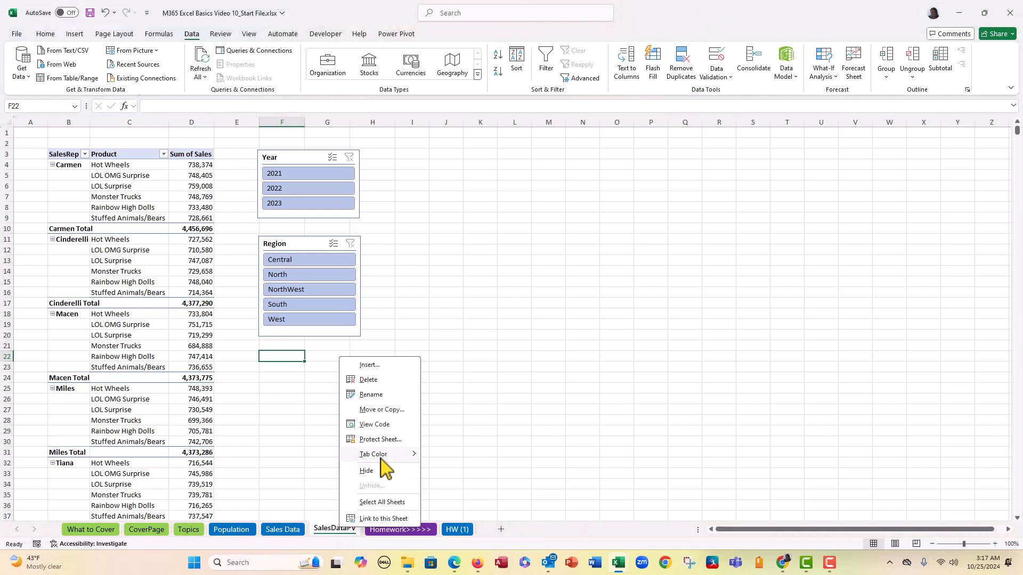
mouse_move(383, 457)
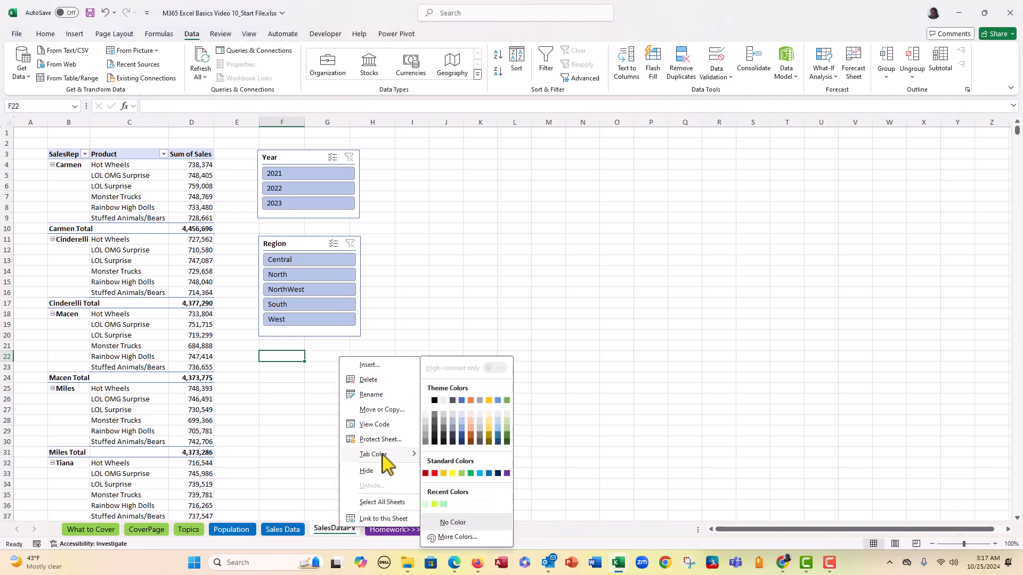
left_click(452, 473)
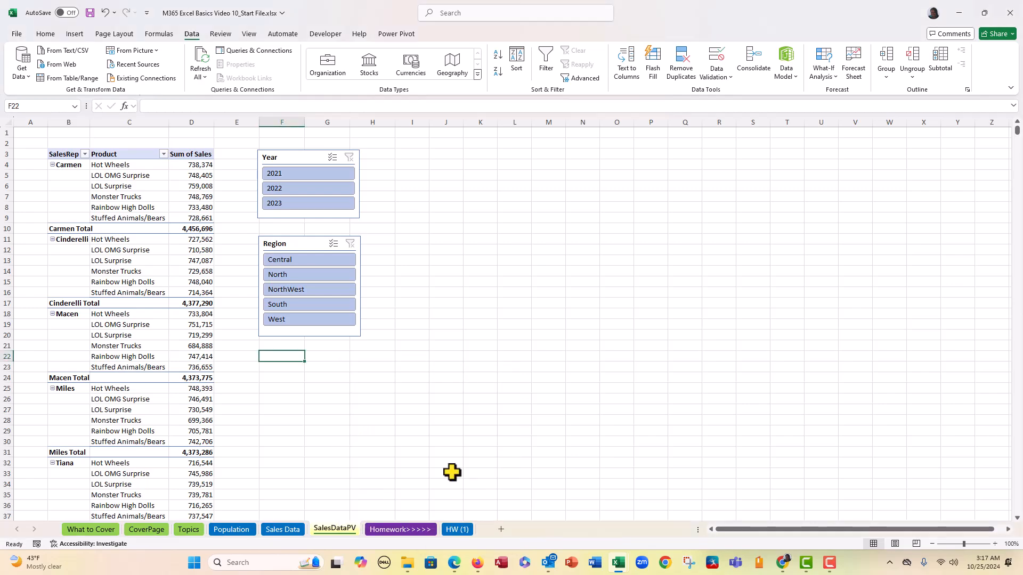
left_click(283, 529)
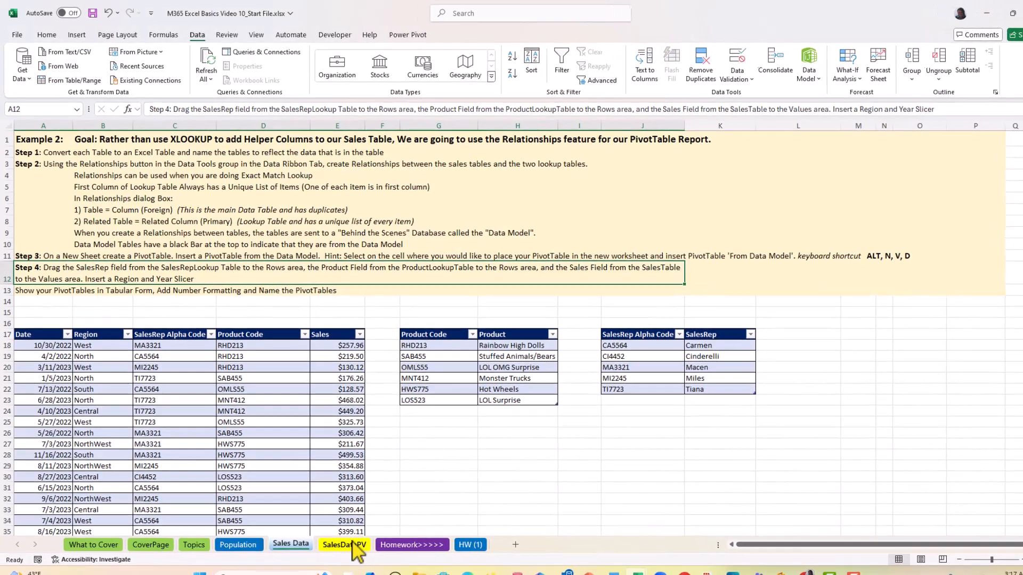
left_click(352, 542)
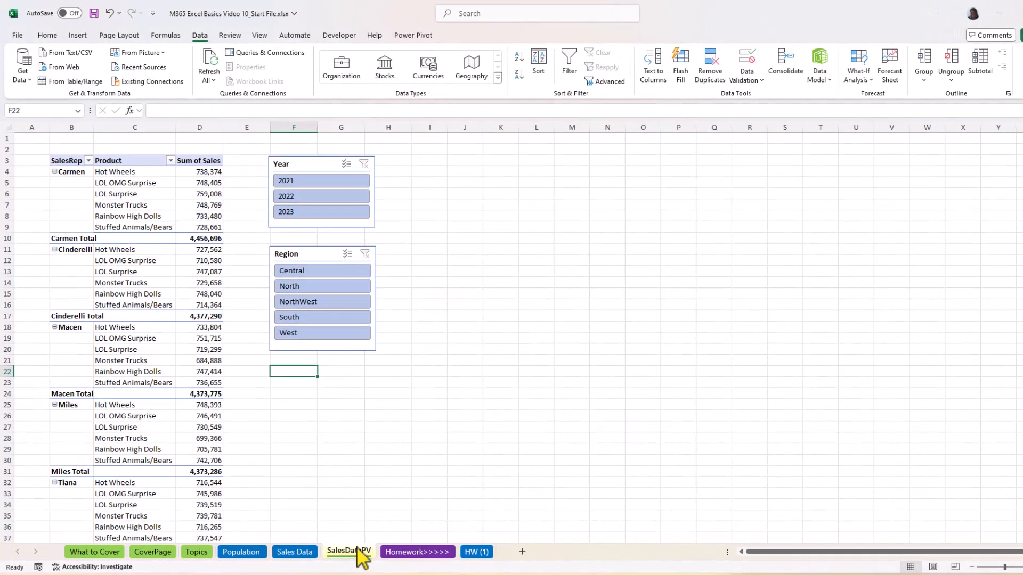